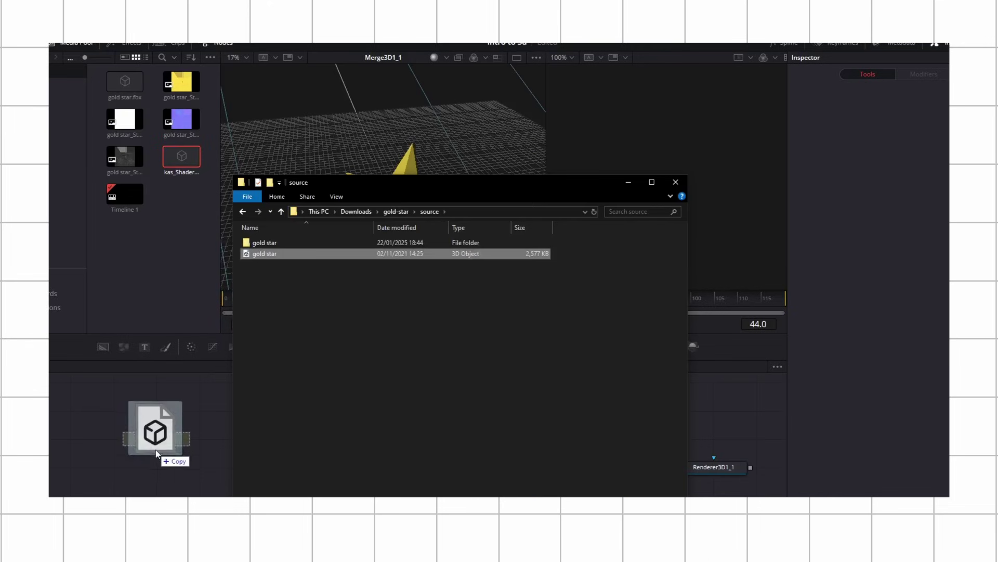
- Bring the gold star 3D object file from its source folder into the node graph
drag(155, 395, 158, 414)
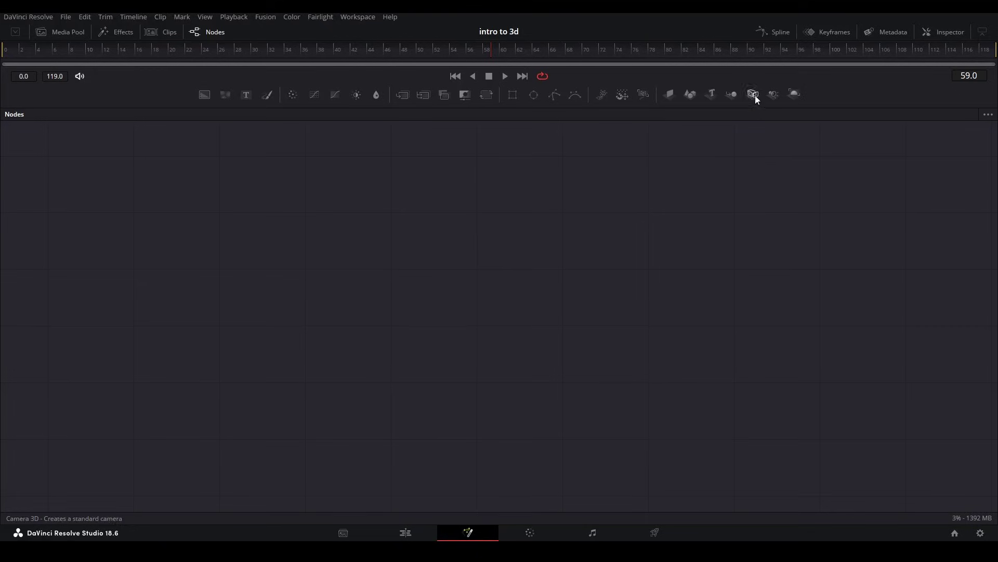
- Add Camera 3D, Renderer 3D and Image Plane 3D nodes, joining the camera and plane through a Merge 3D that feeds the renderer
drag(755, 95, 501, 212)
drag(794, 94, 653, 323)
drag(669, 94, 312, 338)
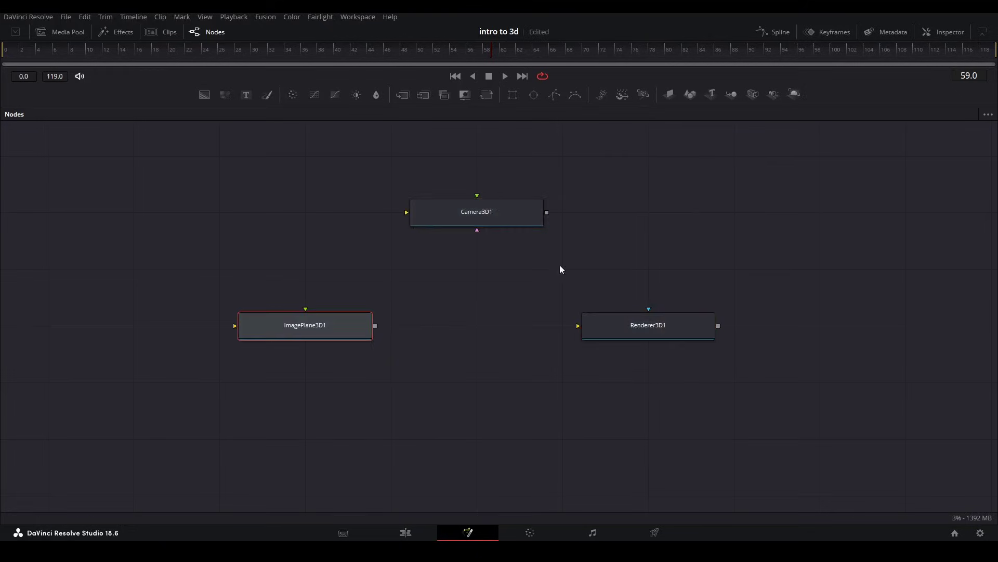
drag(547, 212, 376, 327)
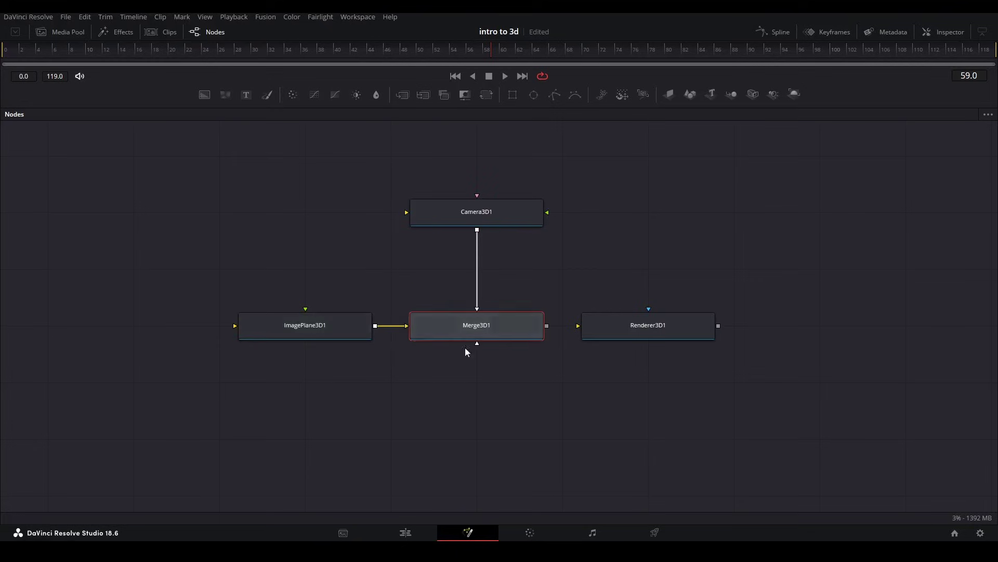
drag(547, 326, 636, 332)
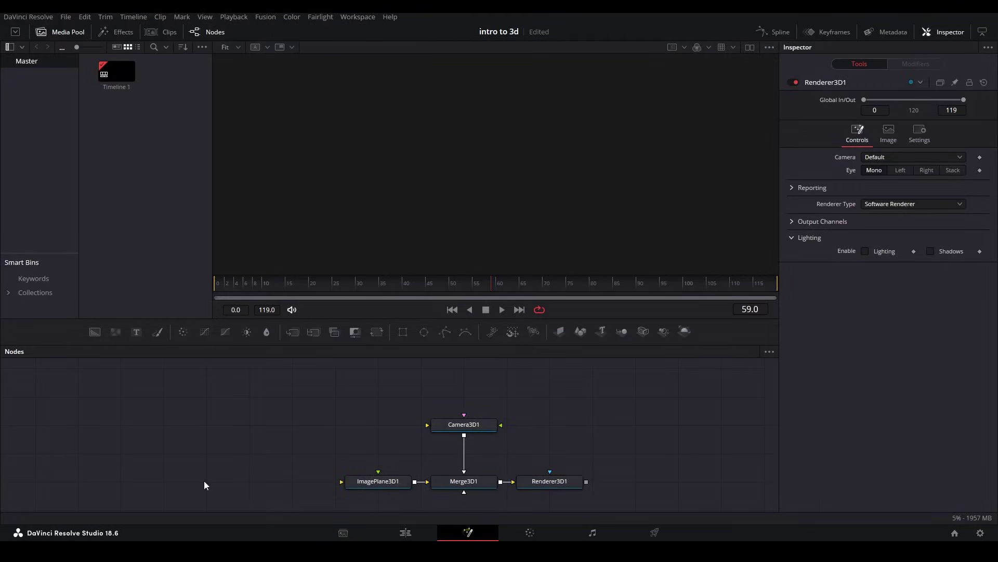
- Switch to dual viewers and display the output of Renderer3D1 in the second viewer
click(750, 47)
click(555, 481)
drag(555, 482, 635, 195)
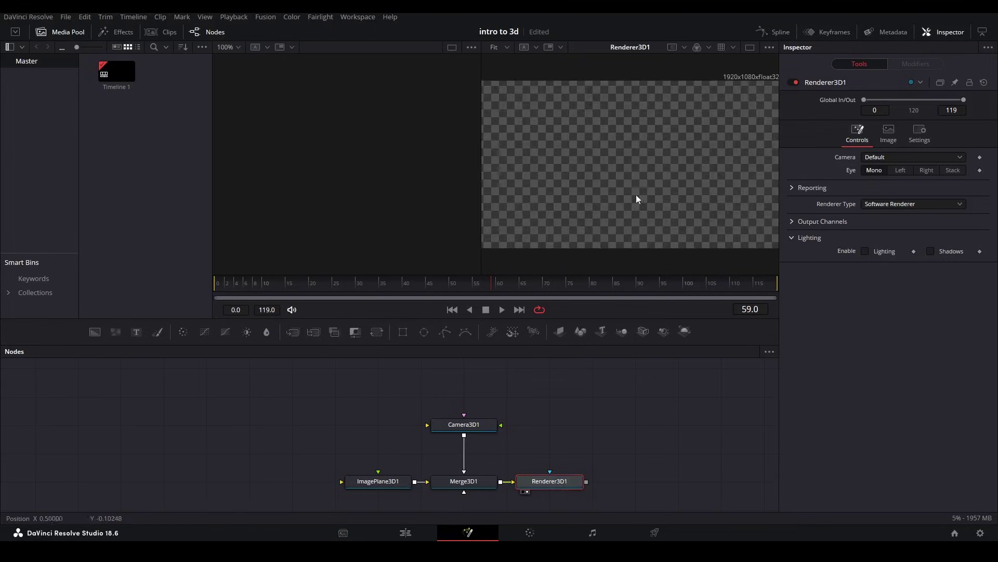
key(2)
key(2)
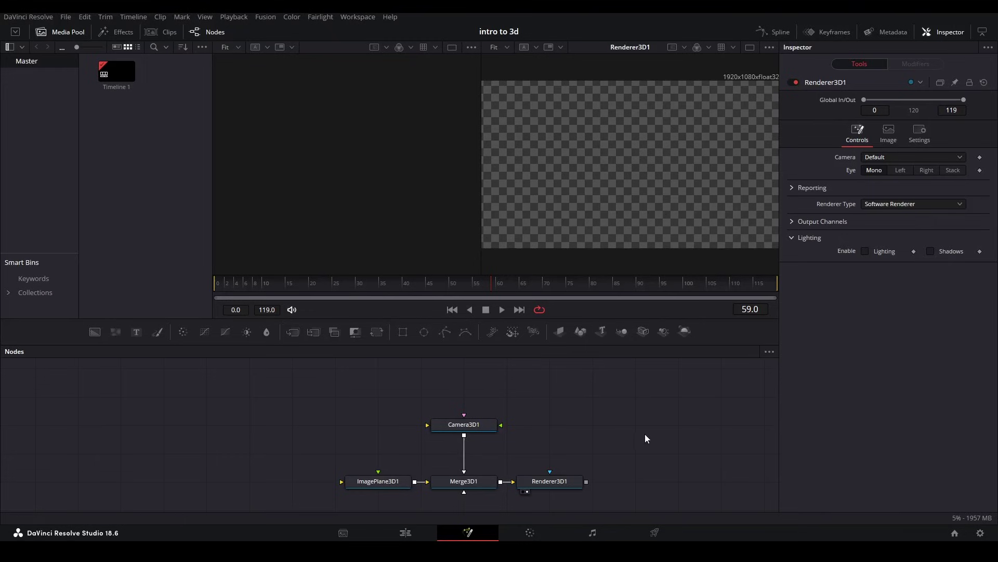
- Display the Merge3D1 scene in the first viewer and view it from an angle
click(448, 487)
key(1)
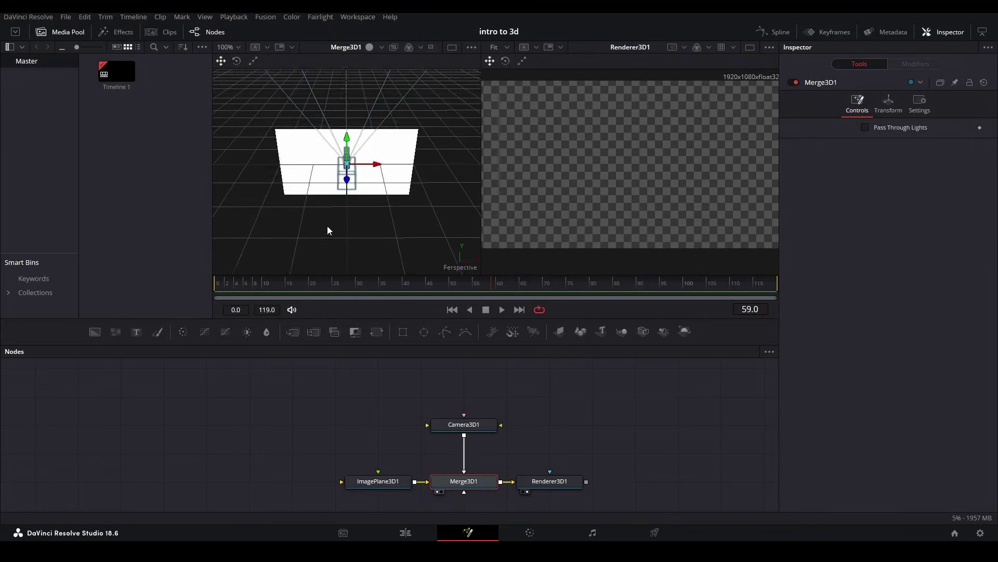
drag(328, 226, 294, 259)
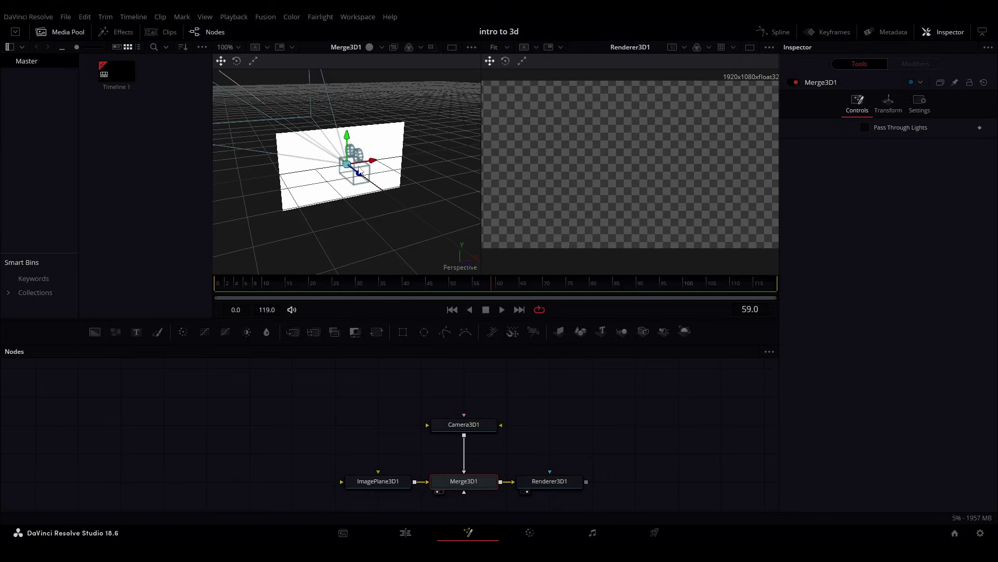
- Inspect the settings of the ImagePlane3D1, Merge3D1 and Renderer3D1 nodes one after another
click(358, 486)
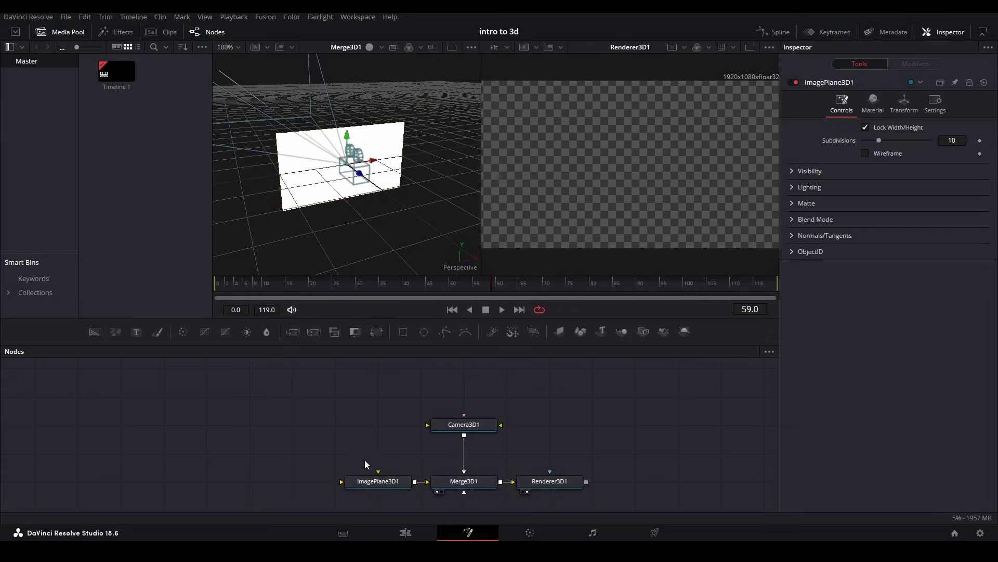
click(385, 484)
click(457, 485)
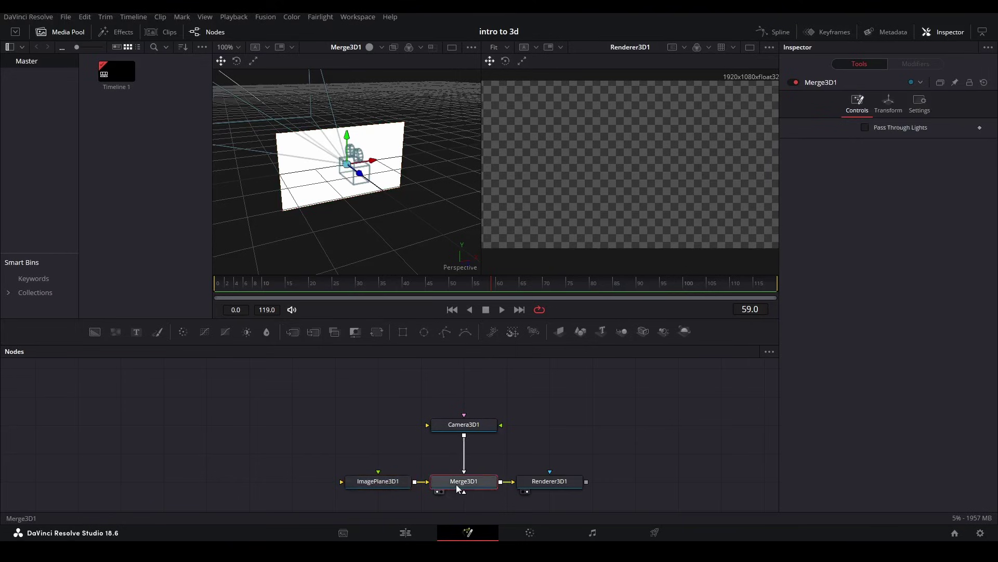
click(536, 484)
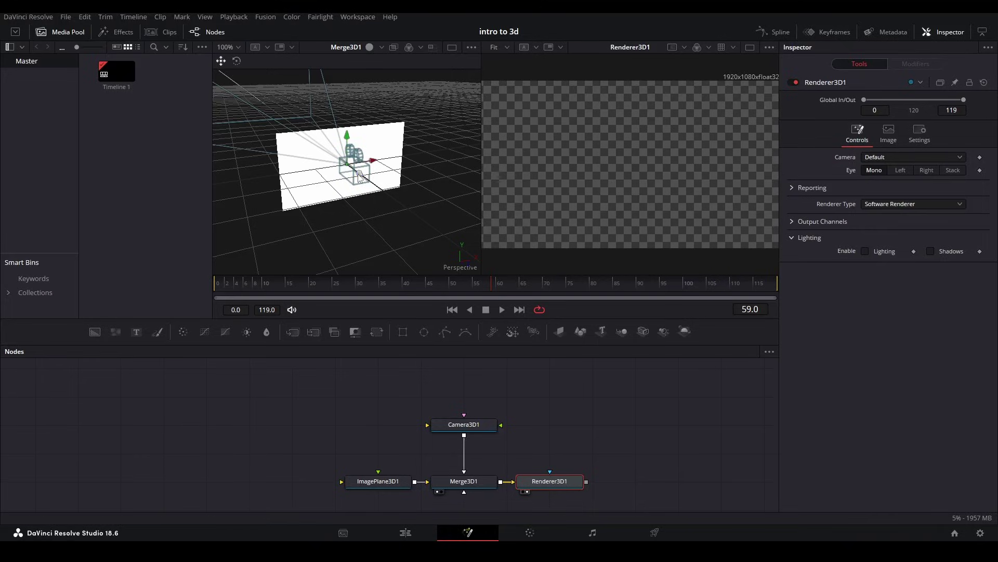
- Move the camera back from the image plane along its Z axis
drag(360, 178, 421, 237)
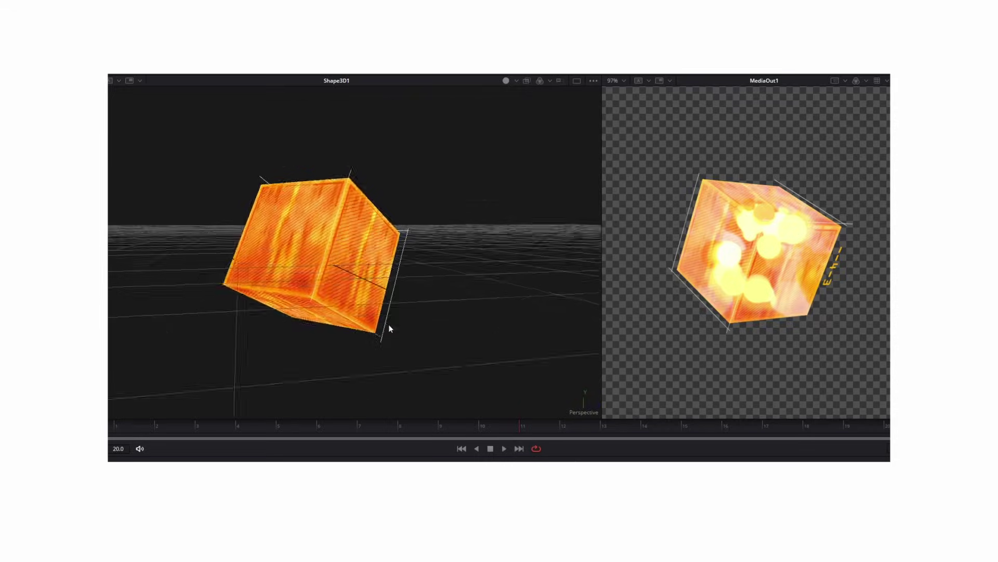
- Examine the 3D scene around the camera and image plane by panning, orbiting and zooming the perspective view
mouse_move(389, 325)
mouse_down()
mouse_move(401, 294)
mouse_move(525, 207)
mouse_move(394, 334)
mouse_move(378, 289)
mouse_move(393, 312)
mouse_up()
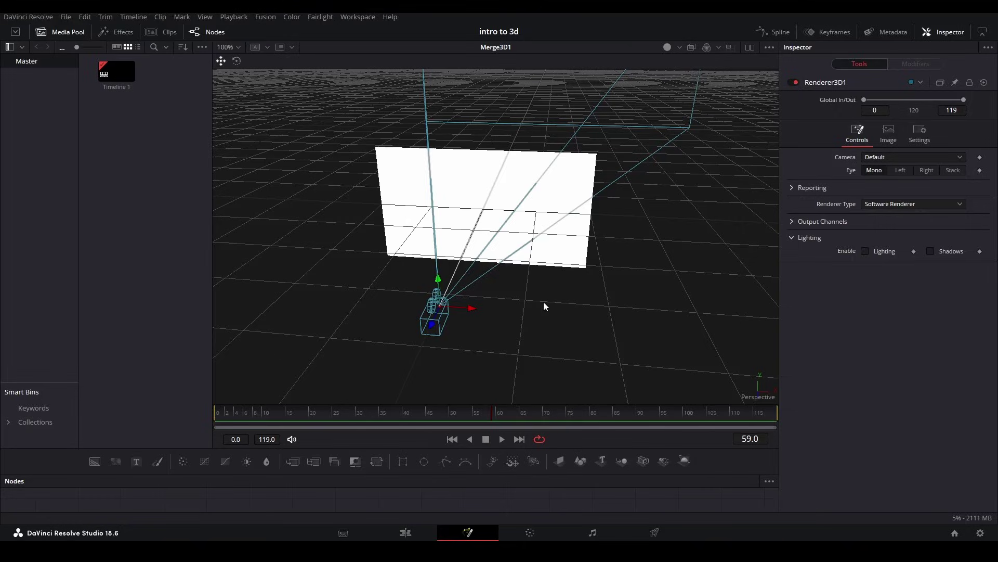
scroll(544, 302, up, 3)
scroll(543, 301, down, 5)
scroll(544, 302, up, 1)
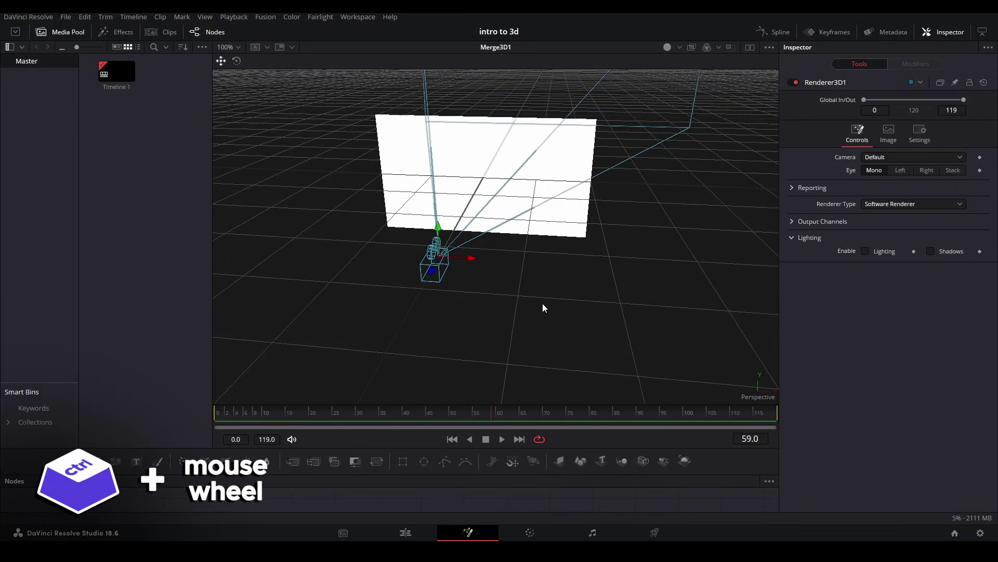
drag(431, 272, 568, 267)
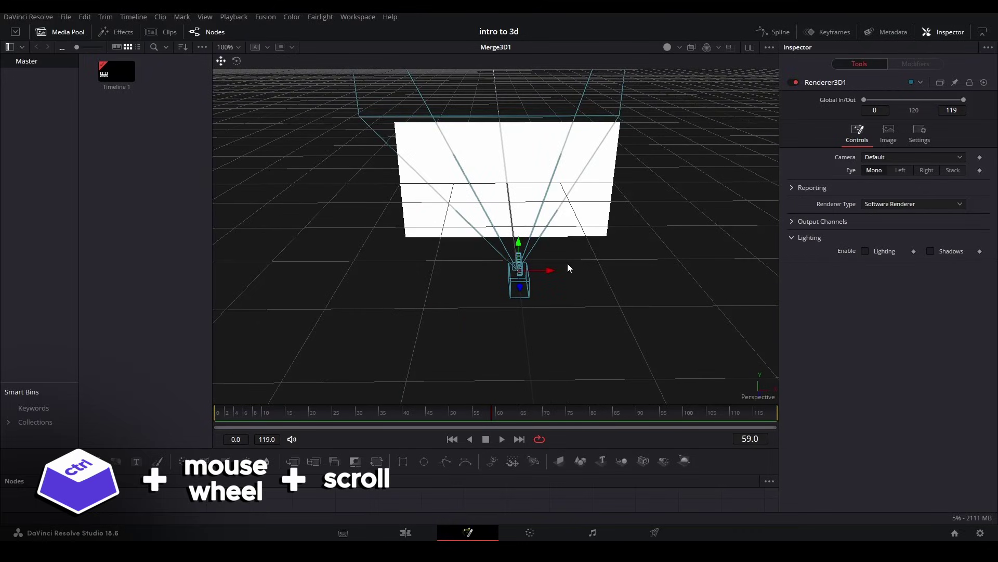
scroll(567, 263, down, 5)
scroll(565, 264, up, 3)
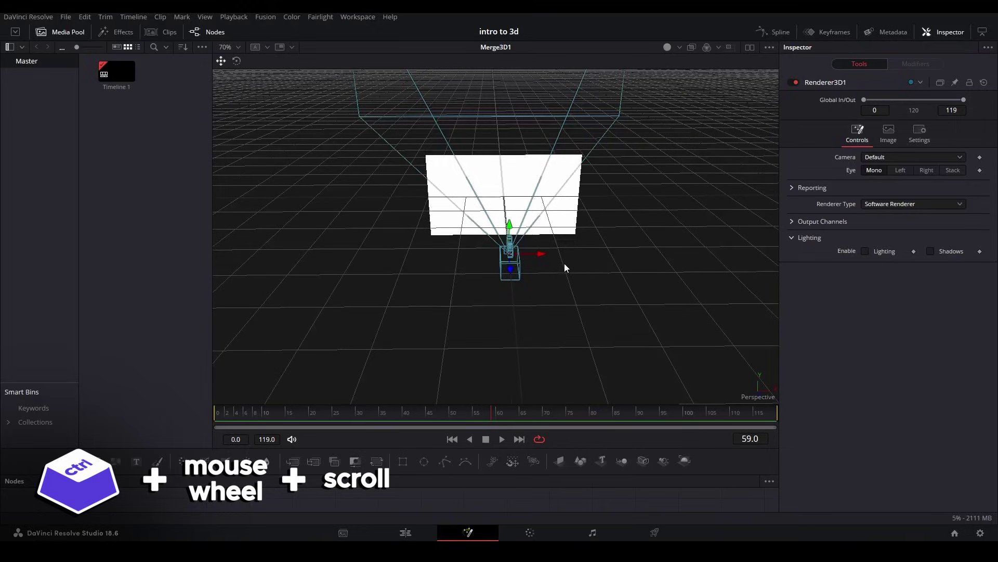
scroll(563, 263, up, 5)
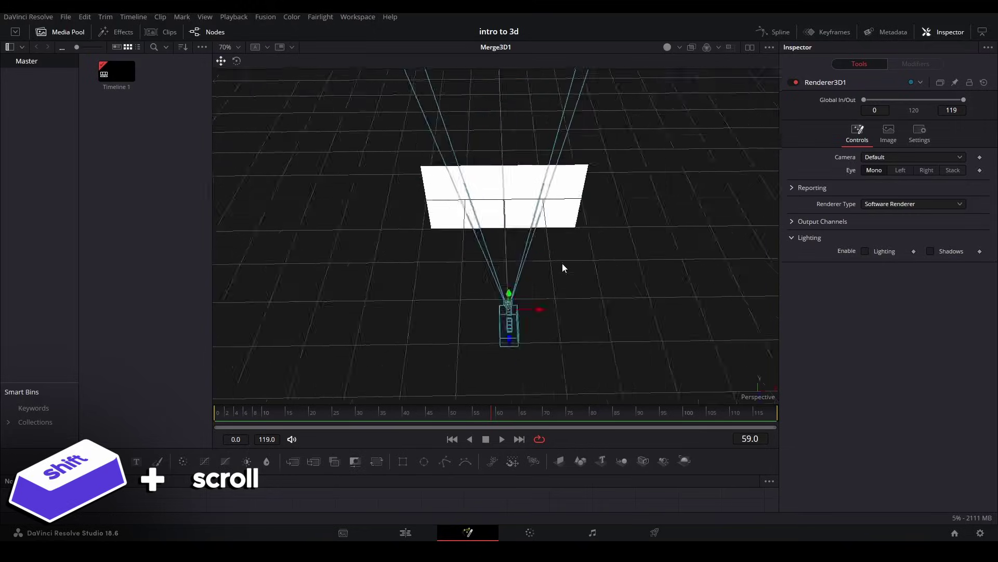
scroll(559, 265, down, 10)
scroll(559, 266, up, 4)
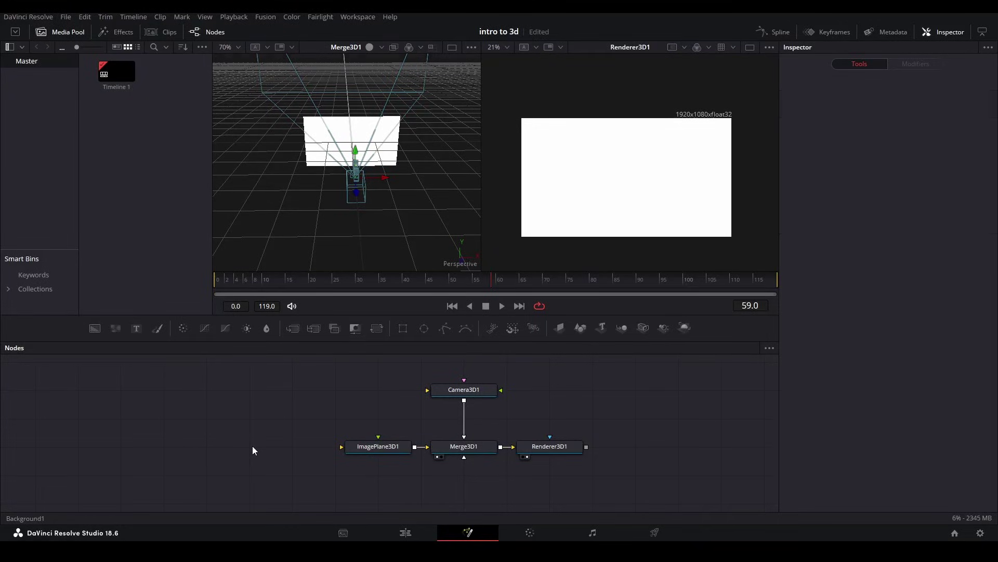
- Paste the figure group, connect it to ImagePlane3D1, and move the camera back until the whole figure is in frame
key(ctrl+v)
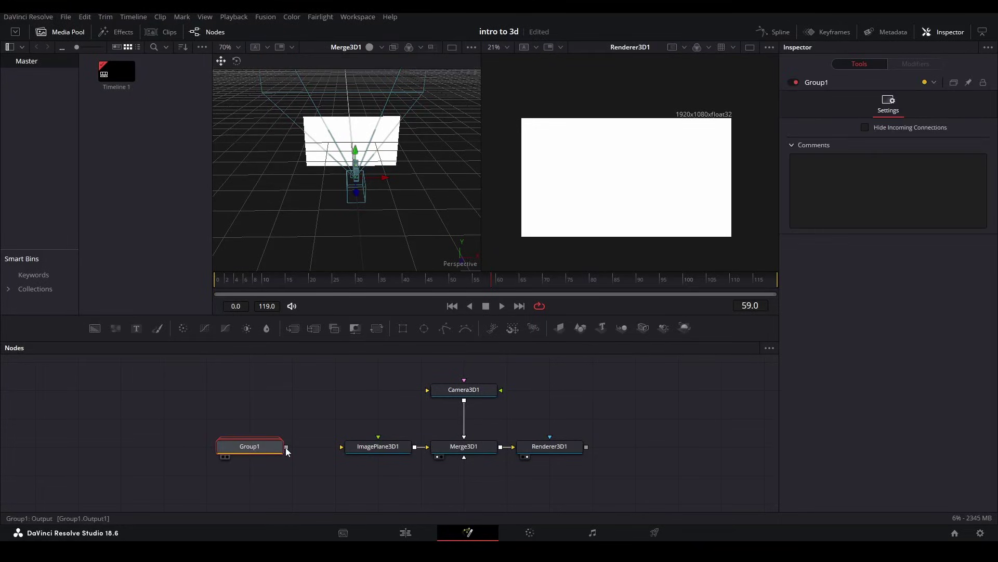
drag(286, 447, 370, 450)
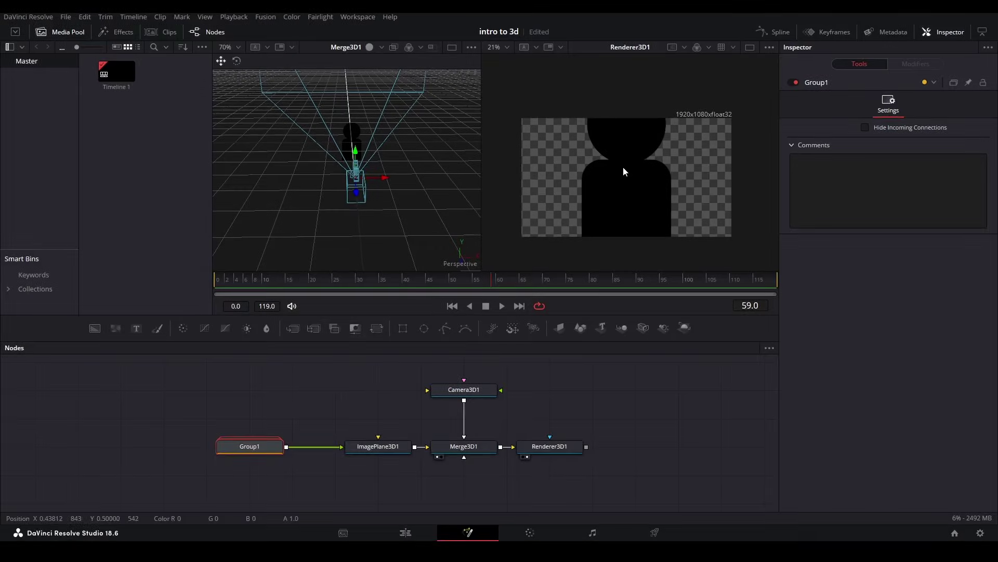
drag(358, 197, 358, 260)
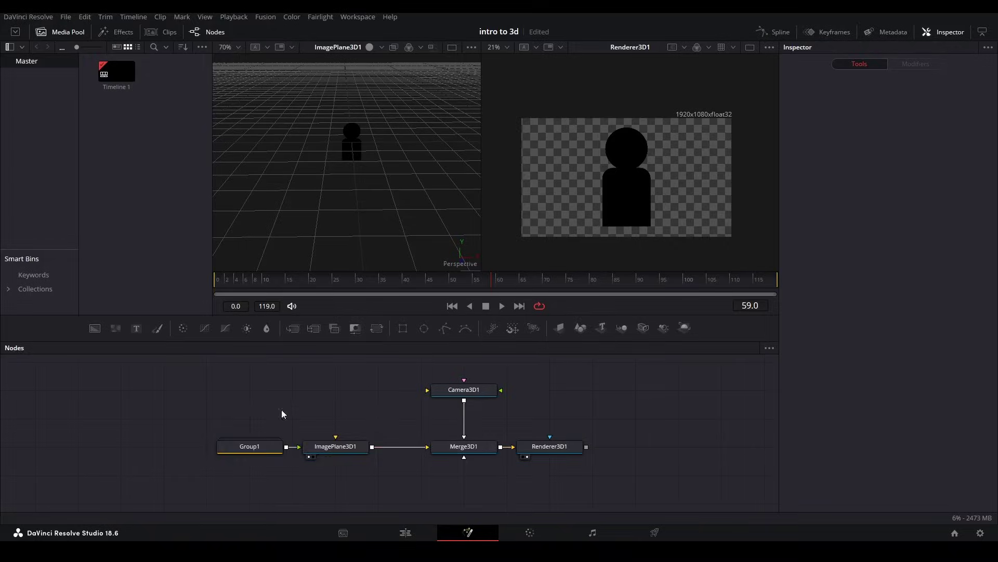
- Duplicate the Group1 and ImagePlane3D1 nodes above the originals, with the copied group feeding the copied plane
drag(243, 423, 372, 455)
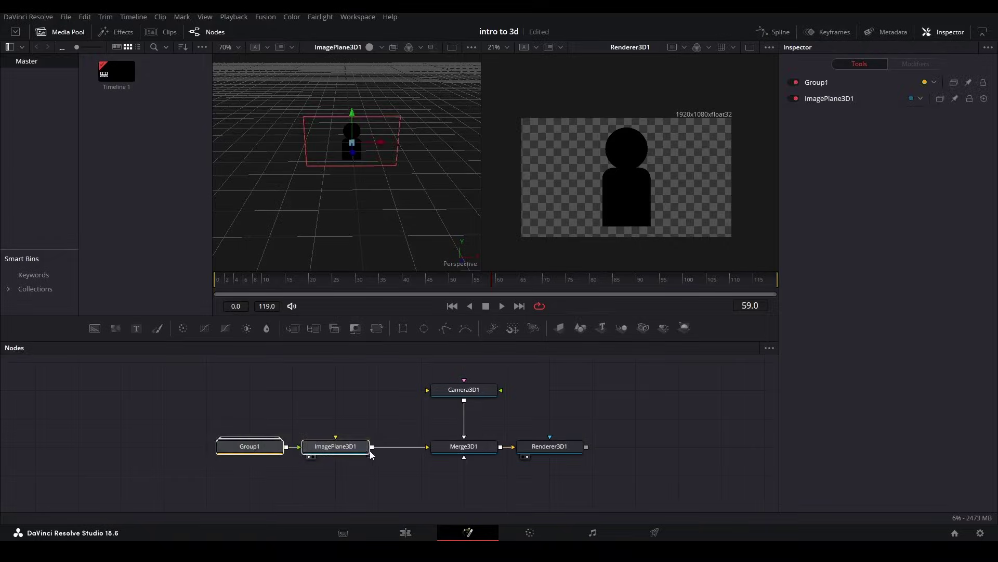
key(ctrl+c)
click(284, 405)
key(ctrl+v)
drag(286, 416, 329, 416)
- Change the Background1_1 colour inside the copied group to the purple custom colour
double_click(277, 423)
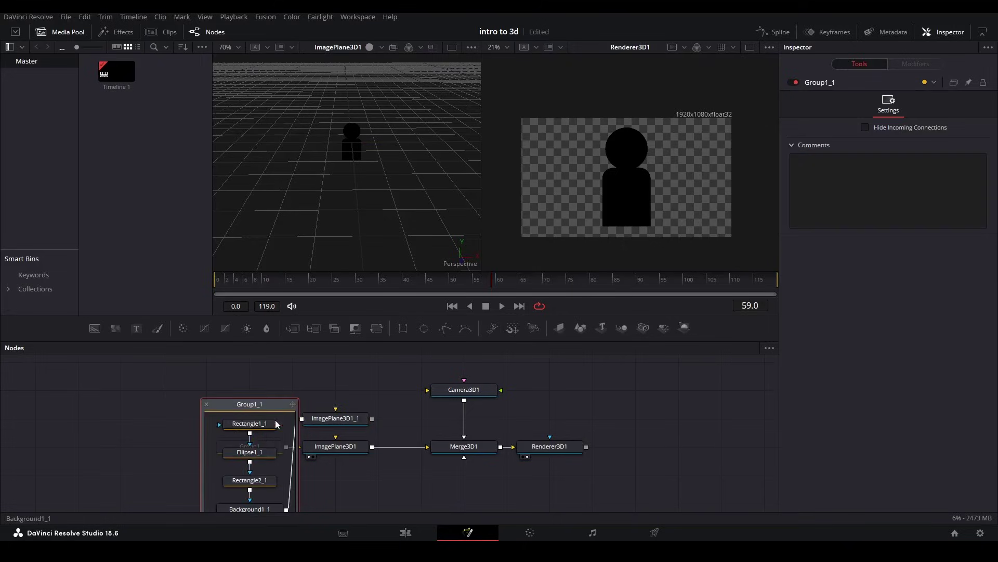
click(260, 508)
click(893, 188)
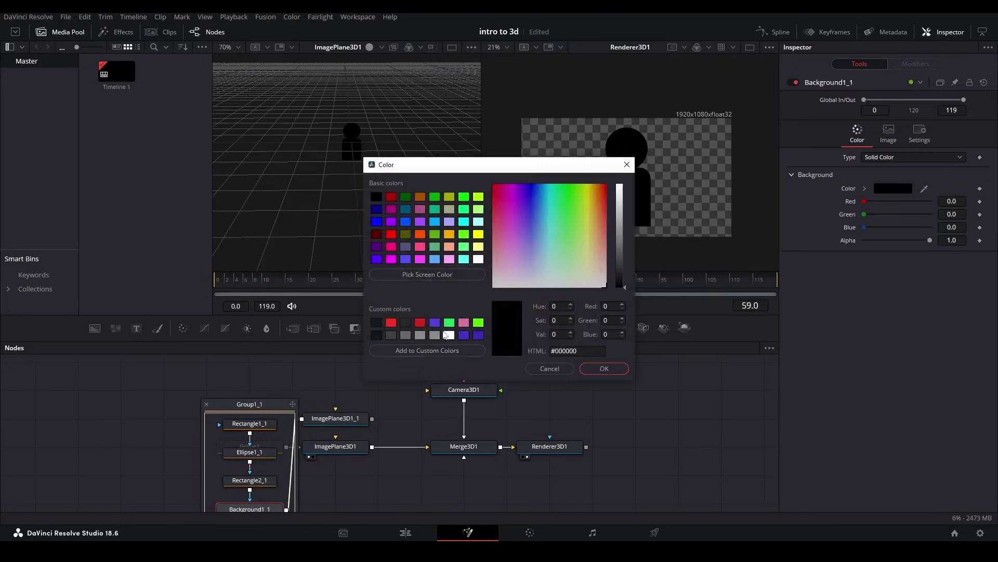
click(434, 322)
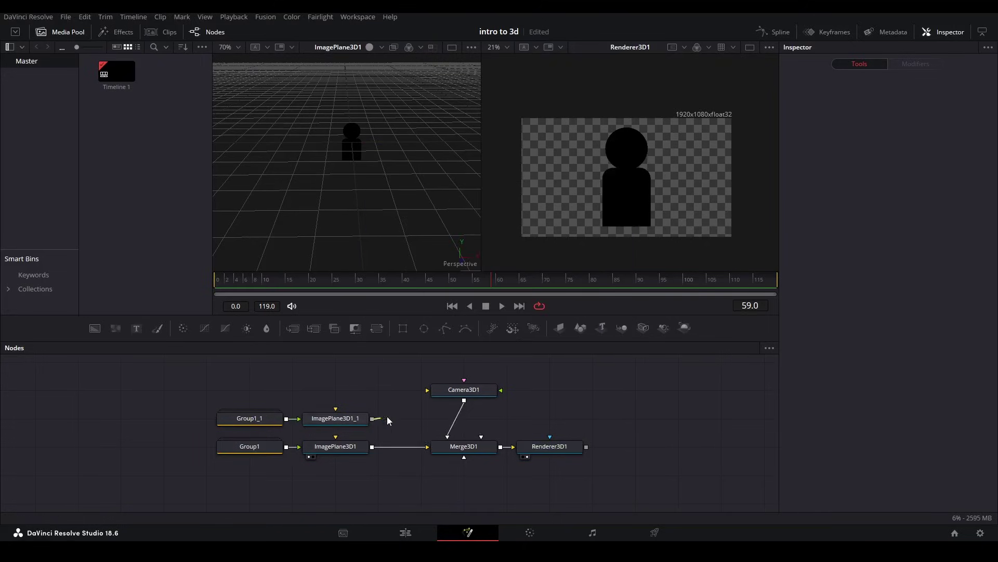
- Connect ImagePlane3D1_1 to Merge3D1 and shift it along the X axis so the purple figure stands left of the black one
drag(373, 419, 454, 449)
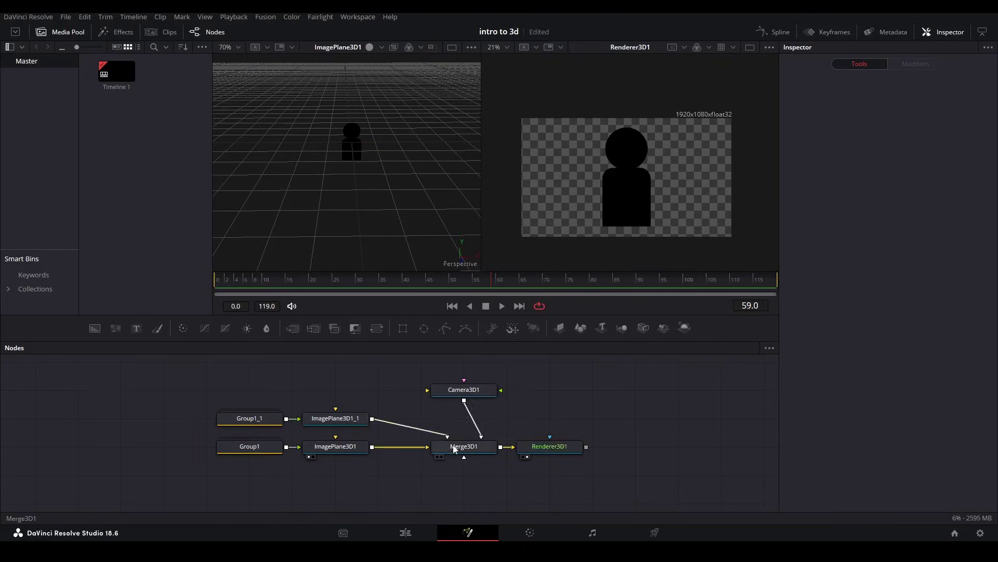
click(316, 422)
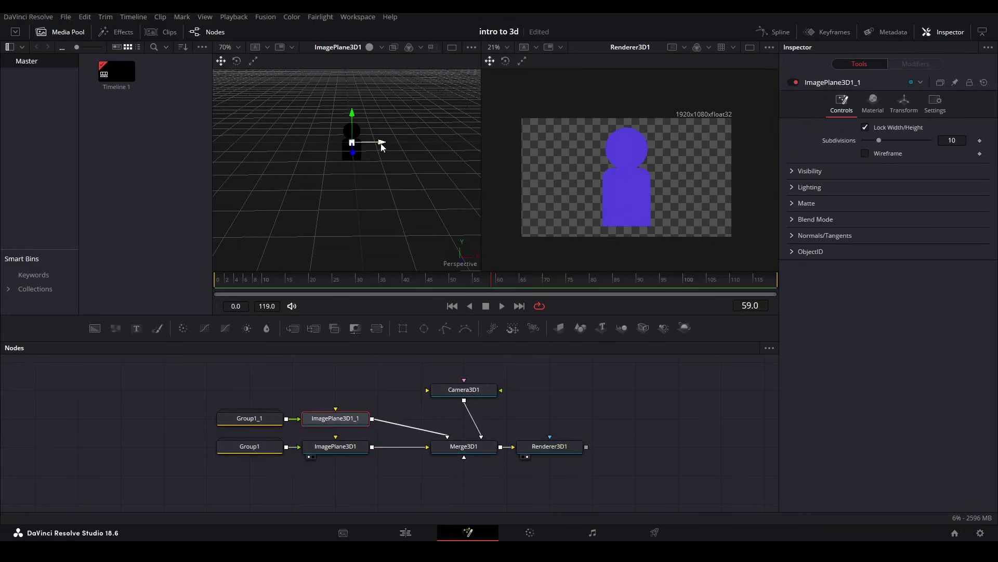
drag(381, 145, 344, 155)
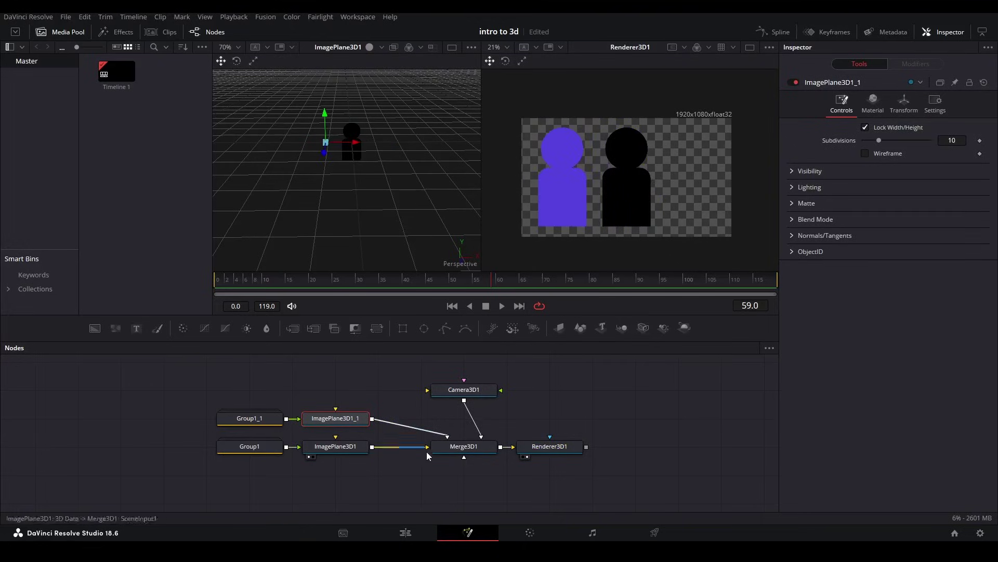
- Show Merge3D1 in the first viewer and paste a third figure group and image plane, connected to Merge3D1
click(479, 452)
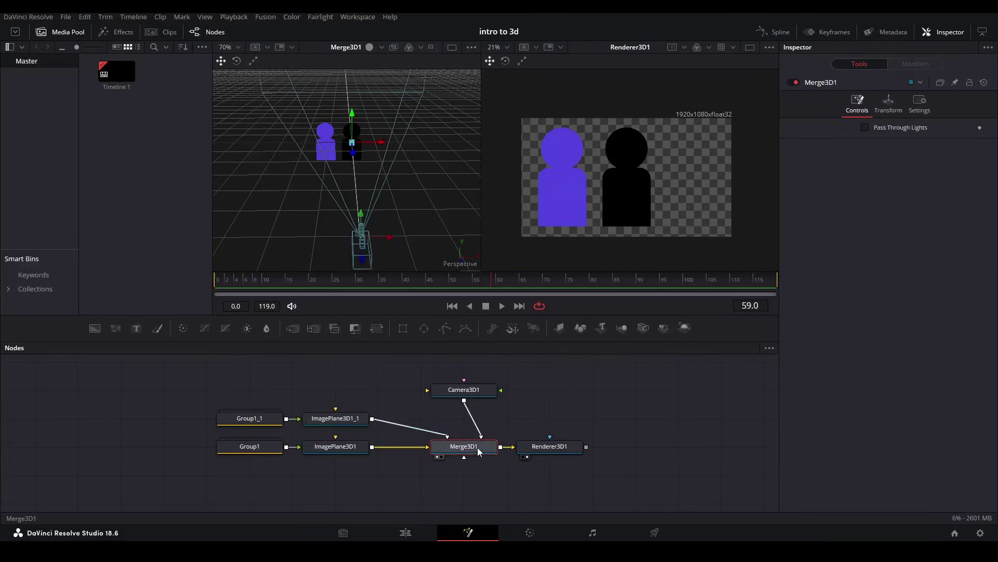
drag(384, 471, 471, 418)
scroll(246, 460, down, 2)
click(246, 461)
key(ctrl+v)
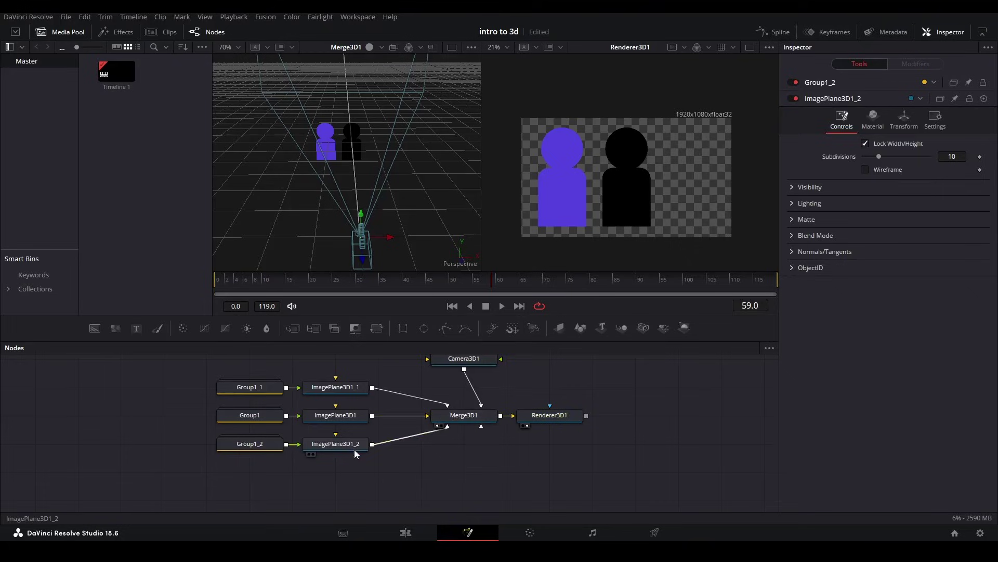
- Move ImagePlane3D1_2 to the right of the black figure and farther back from the camera
click(349, 446)
drag(382, 144, 405, 121)
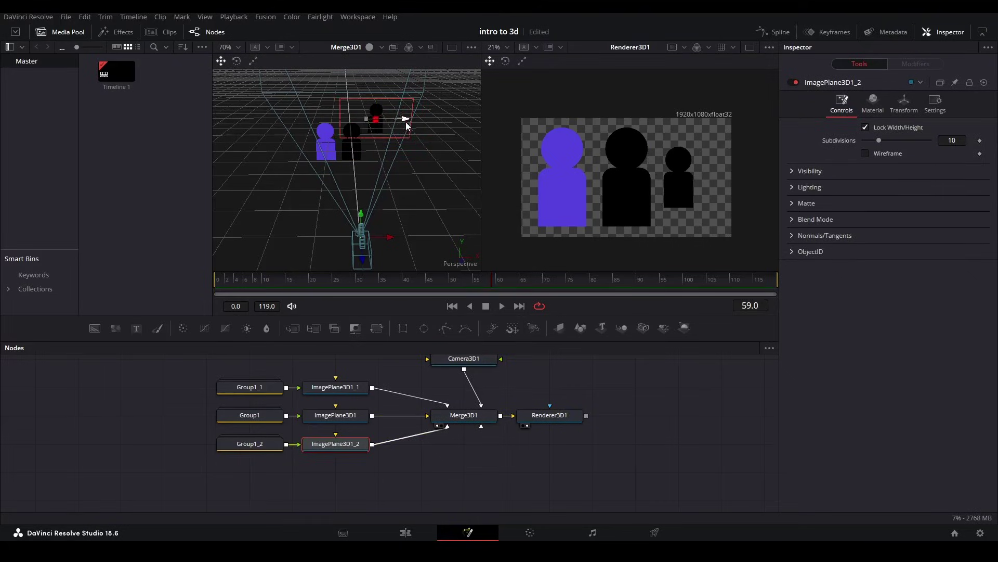
click(442, 461)
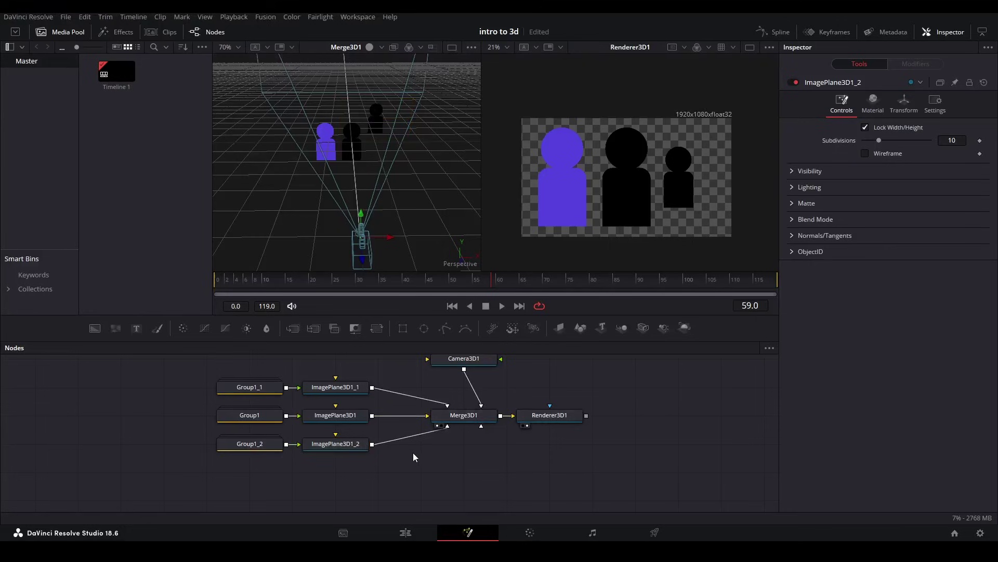
click(348, 448)
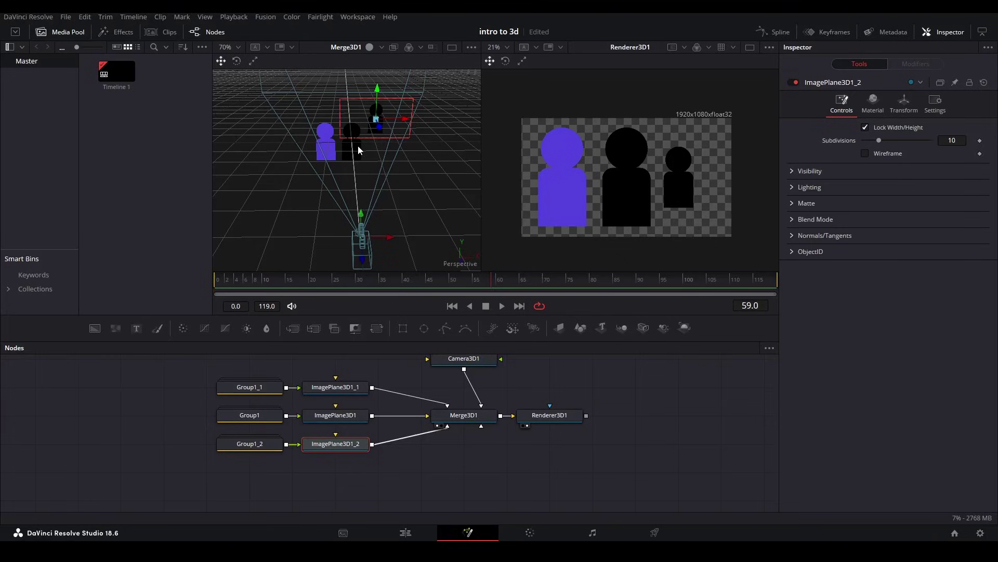
- Insert a Transform 3D node between ImagePlane3D1_2 and Merge3D1, and shift it about 0.45 along the X axis
click(625, 469)
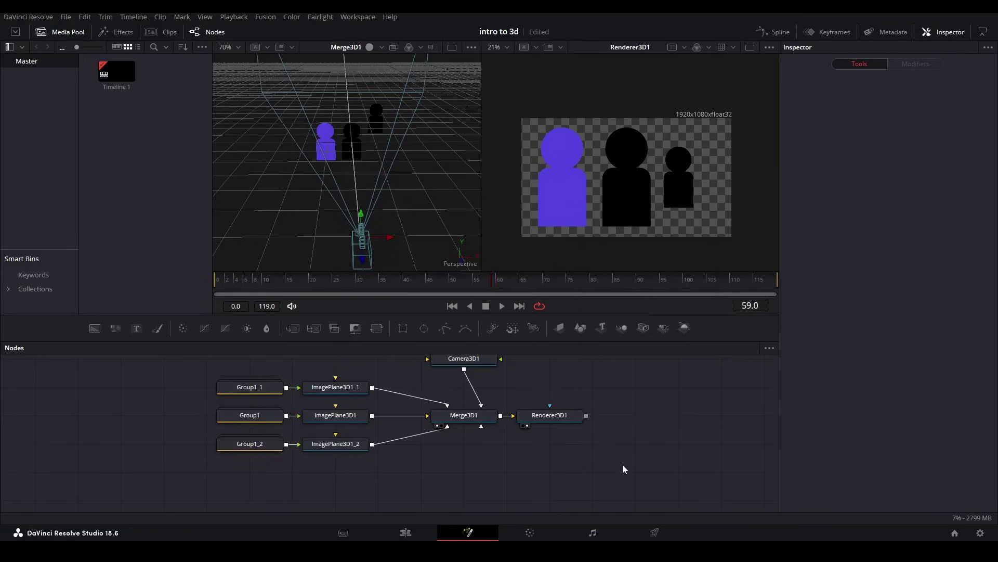
key(shift+space)
text(tr)
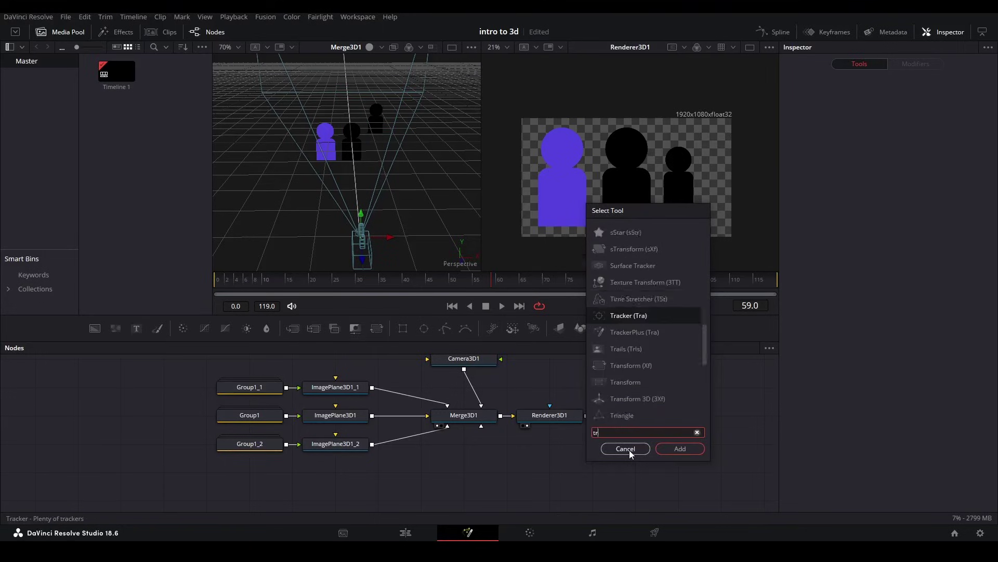
text(ansf)
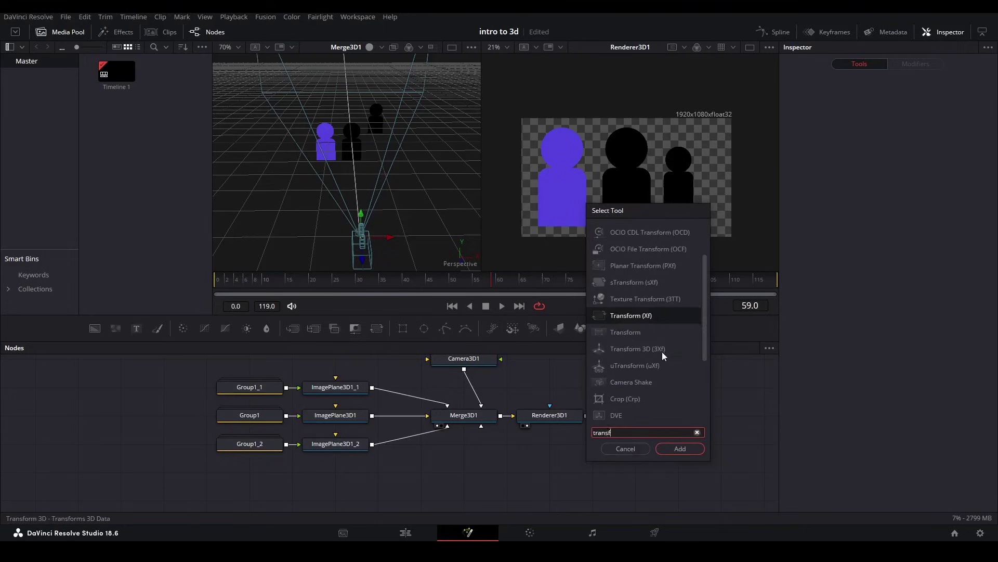
text(orm 3D)
click(680, 448)
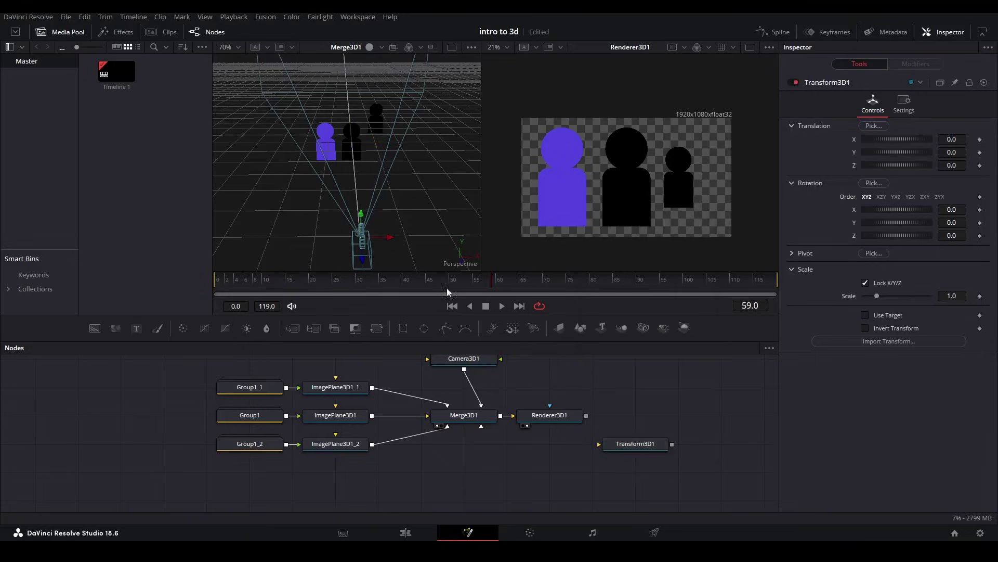
drag(636, 443, 420, 443)
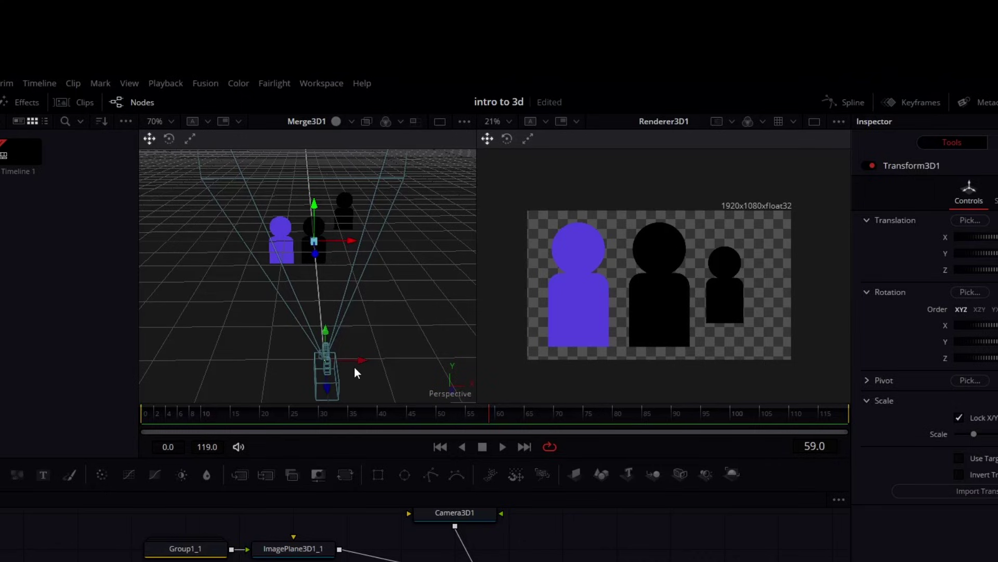
drag(341, 239, 394, 254)
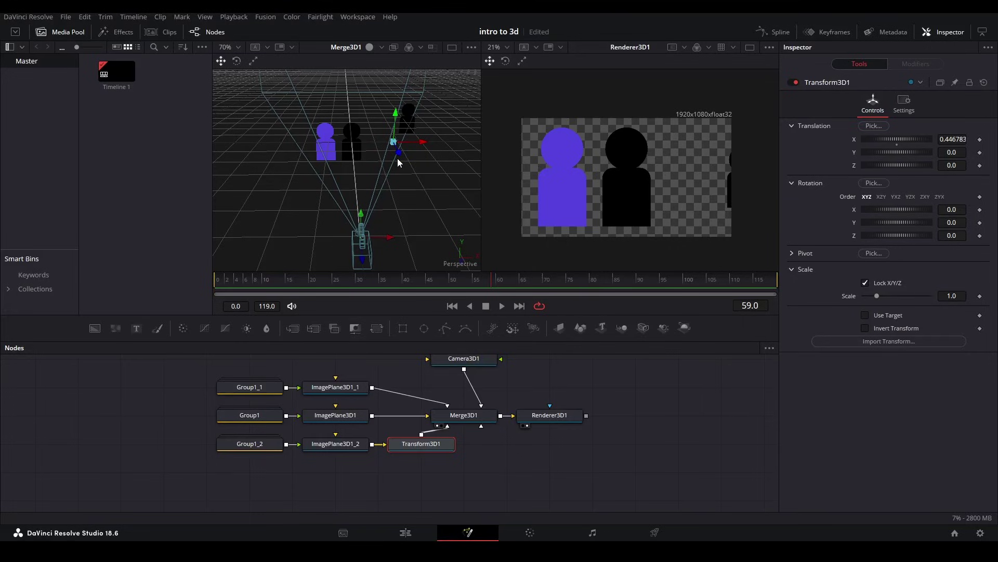
- Reset ImagePlane3D1_2's own X and Z translation to 0, and move Transform3D1 to about X 0.80, Z -2.64
click(361, 439)
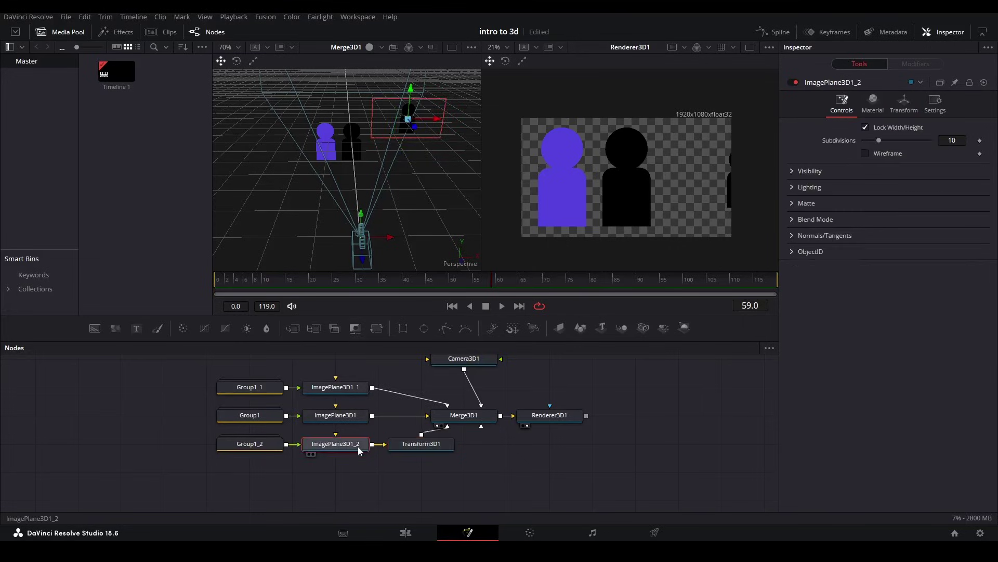
click(904, 101)
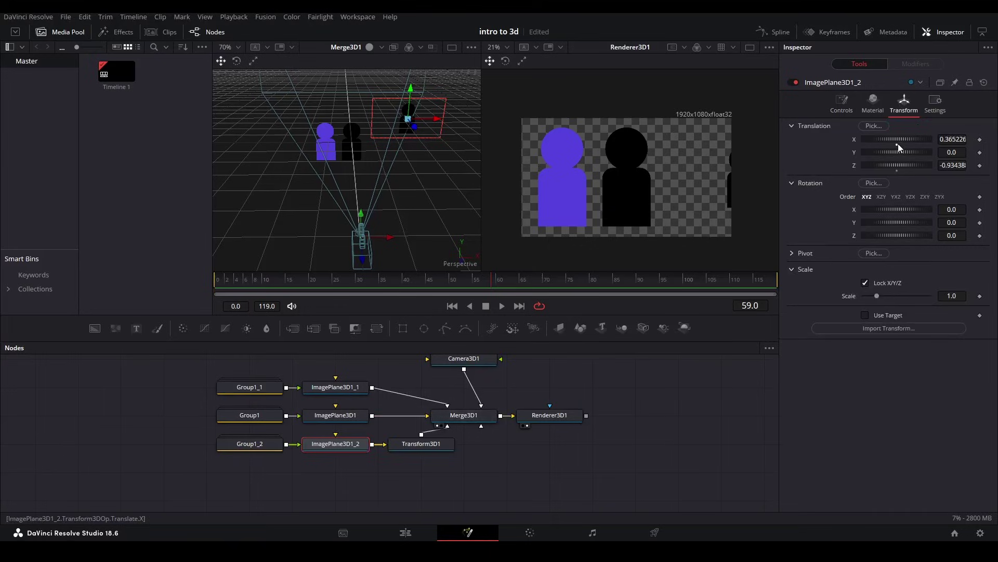
double_click(897, 143)
double_click(898, 165)
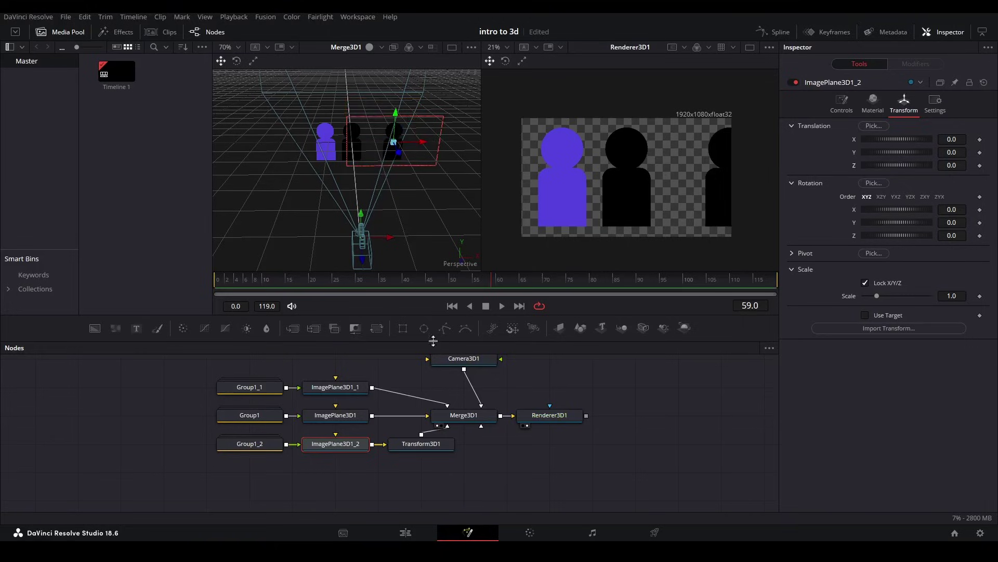
click(441, 445)
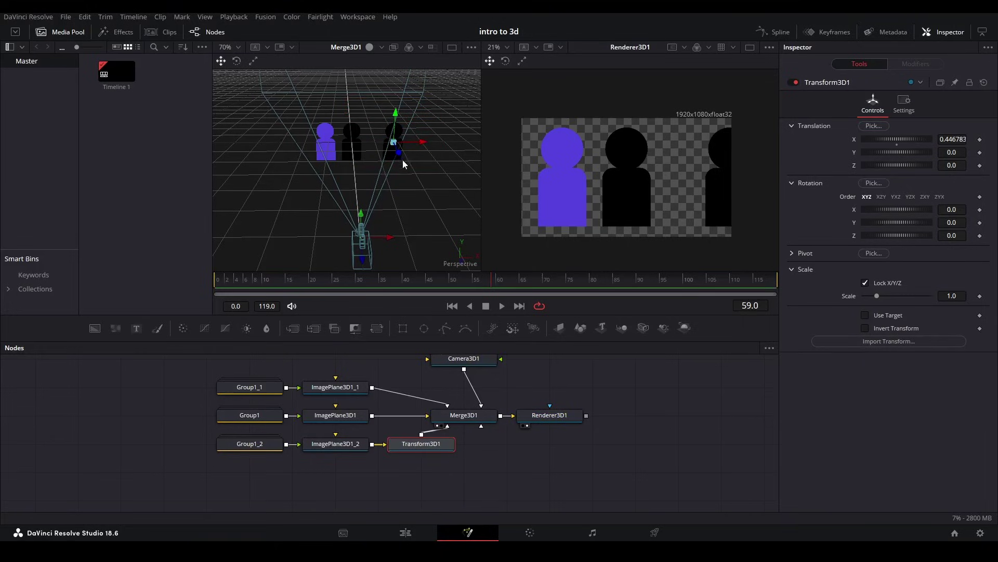
drag(401, 154, 419, 99)
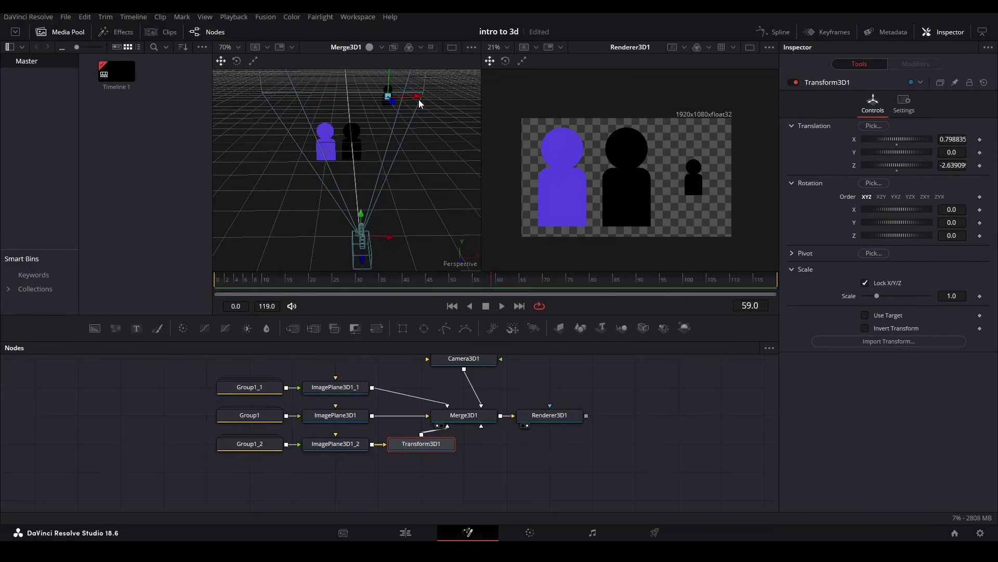
- Detach the three figure branches from Merge3D1 and move them away from it to make room for more nodes
click(401, 372)
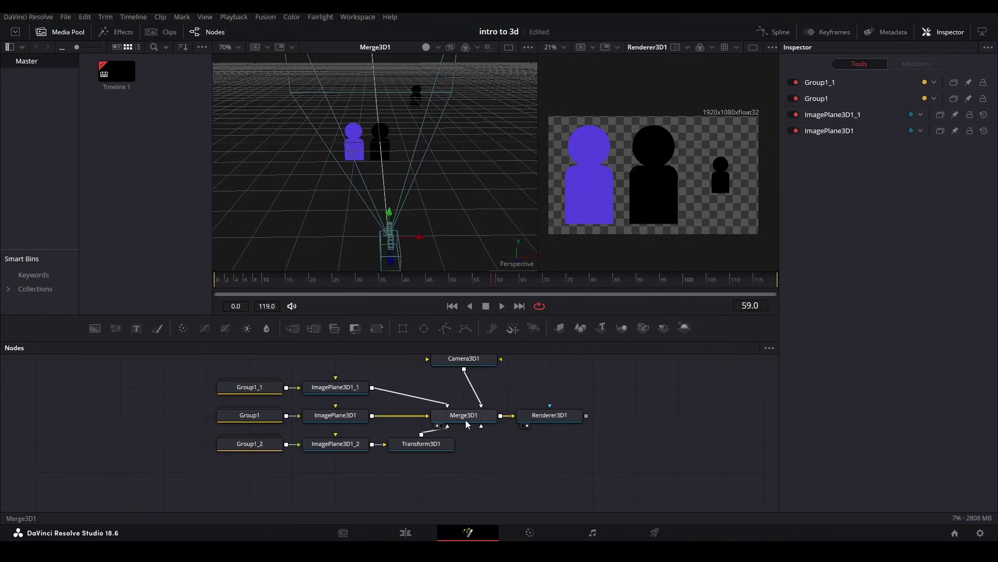
drag(178, 369, 298, 453)
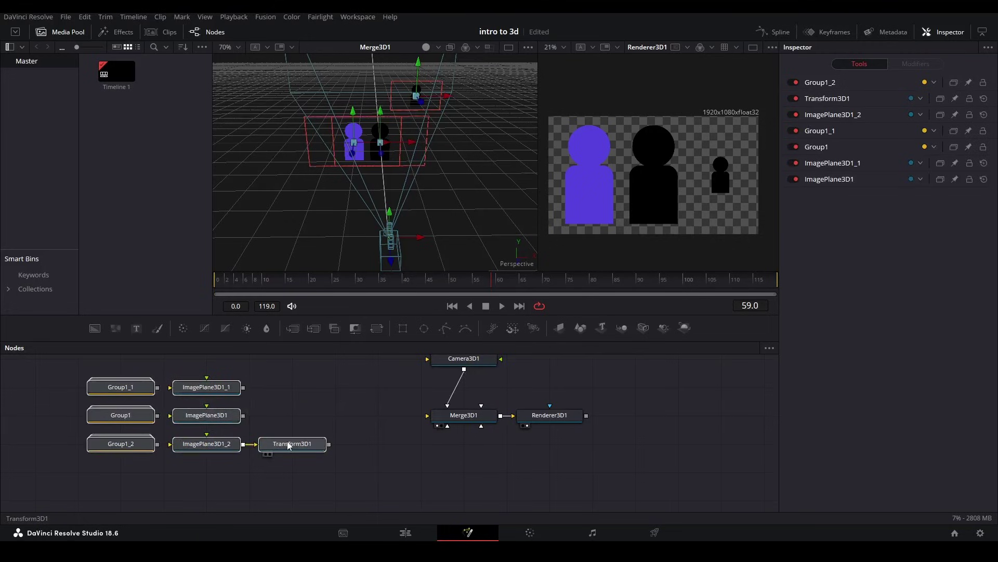
click(334, 466)
- Paste a copy of Merge3D1 behind Transform3D1, and link Group1_2's branch through it into Merge3D1
click(466, 420)
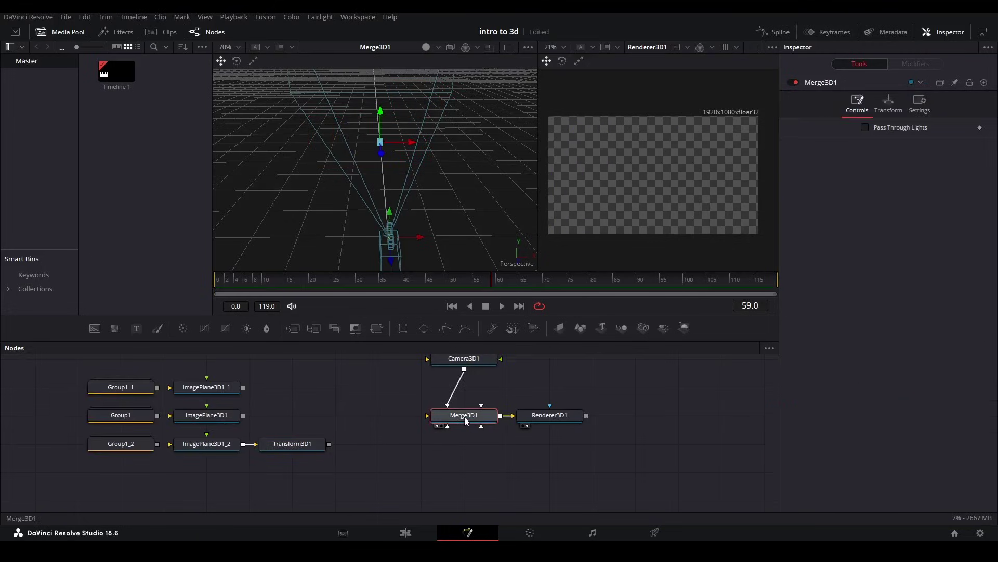
key(ctrl+c)
click(367, 448)
key(ctrl+v)
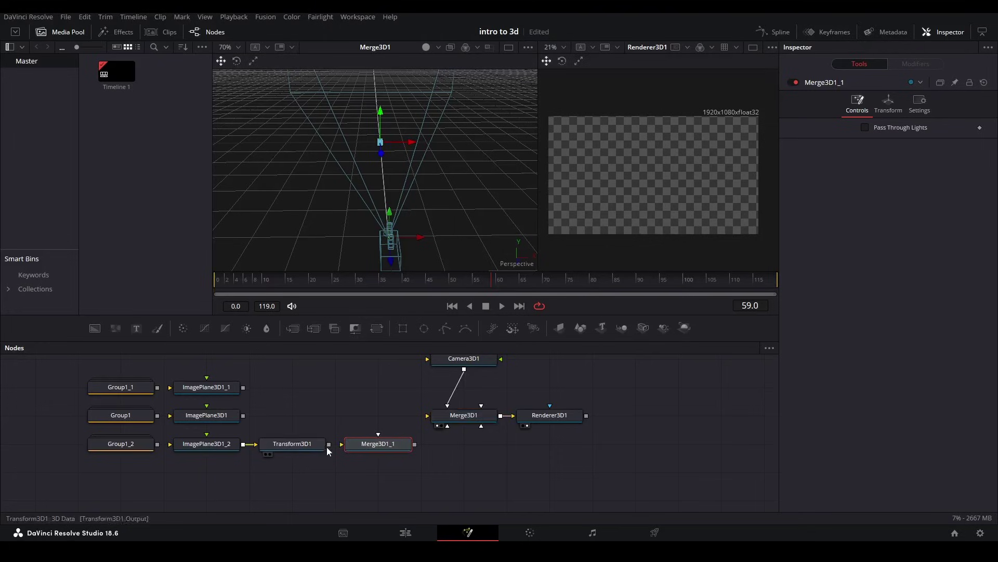
drag(157, 443, 170, 444)
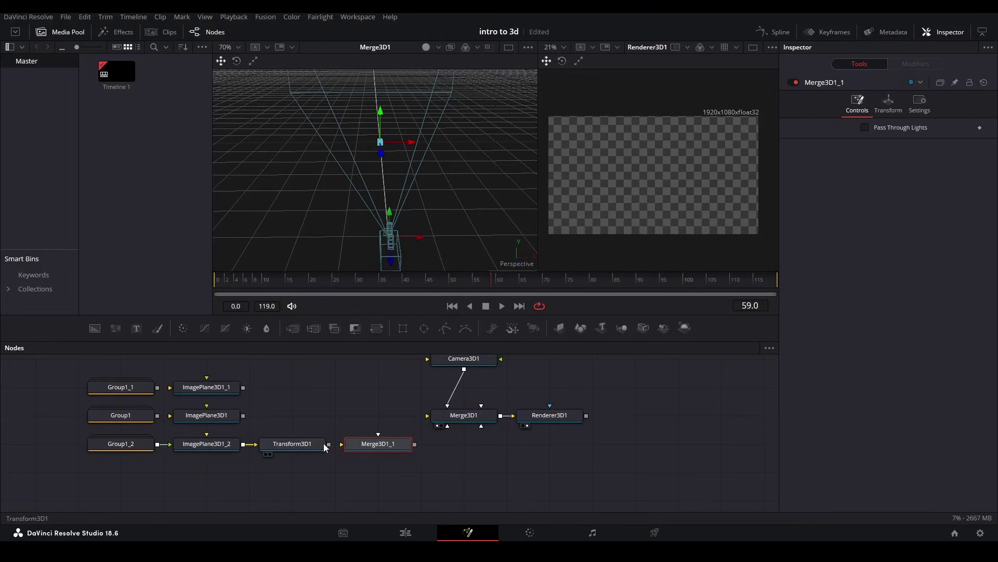
drag(328, 443, 458, 419)
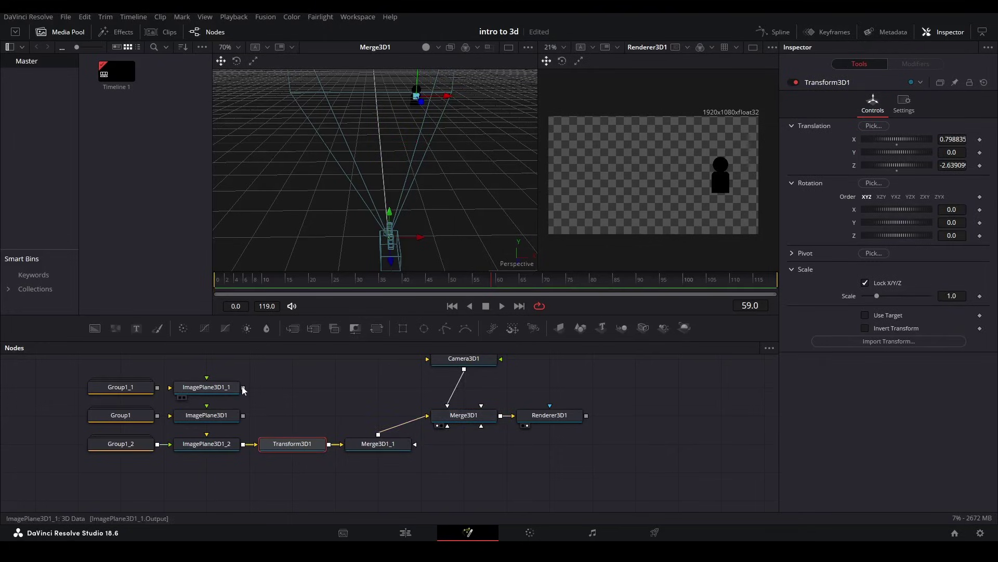
- Join ImagePlane3D1_1 and ImagePlane3D1 in a new Merge 3D node and connect it to Merge3D1
drag(243, 388, 243, 415)
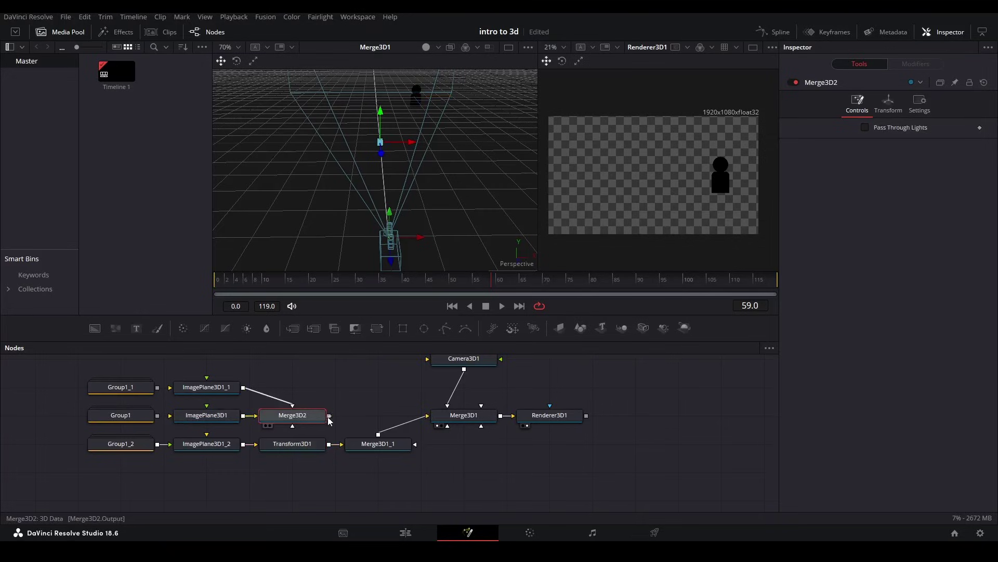
drag(329, 419, 450, 419)
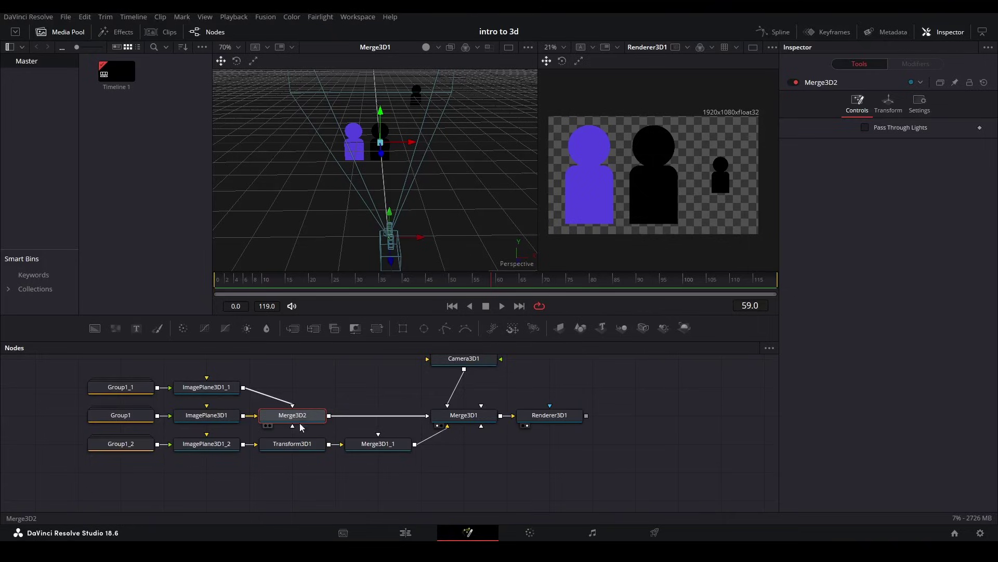
- Compare the contents of Merge3D2 and Merge3D1_1 by showing them alternately in the first viewer
key(1)
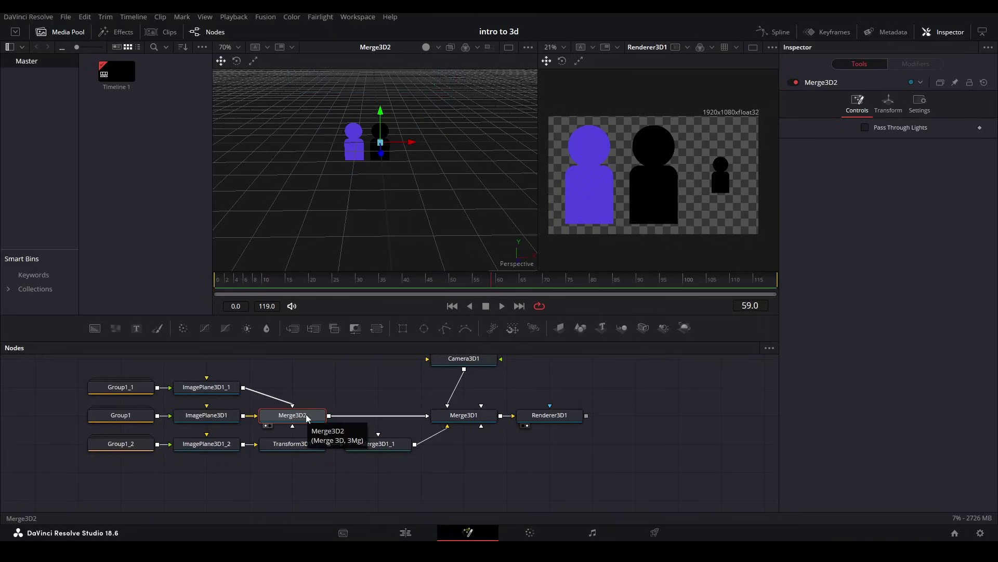
click(357, 447)
key(1)
click(303, 420)
key(1)
click(364, 447)
key(1)
click(303, 419)
key(1)
click(361, 444)
key(1)
- Rename Merge3D2 to fg and Merge3D1_1 to bg
click(305, 421)
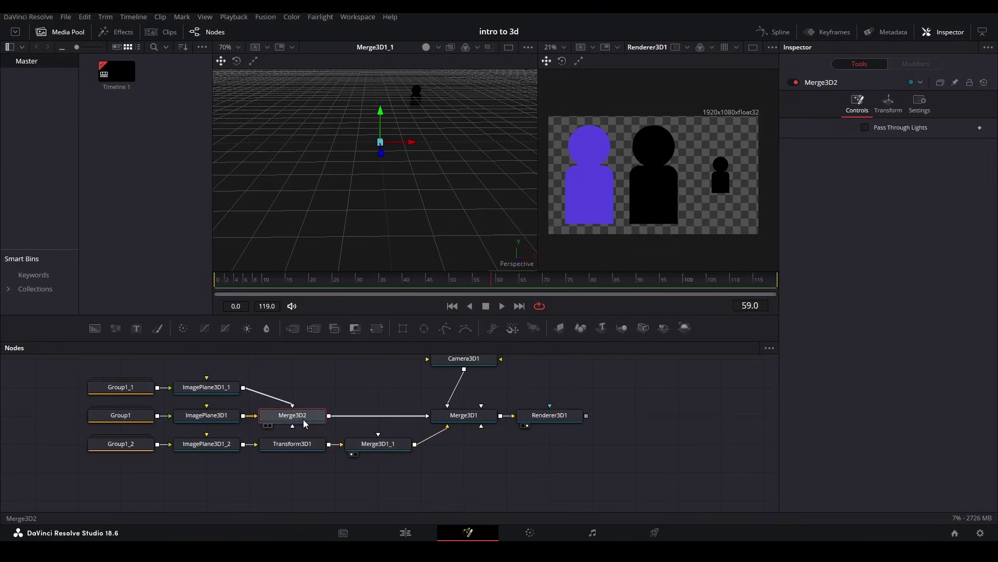
key(F2)
text(fg)
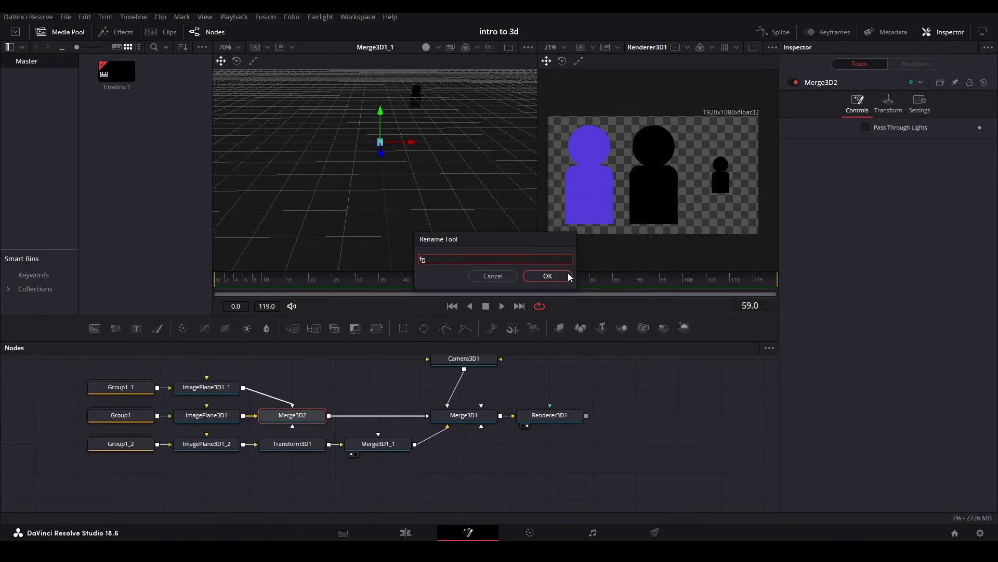
click(547, 276)
click(383, 446)
key(F2)
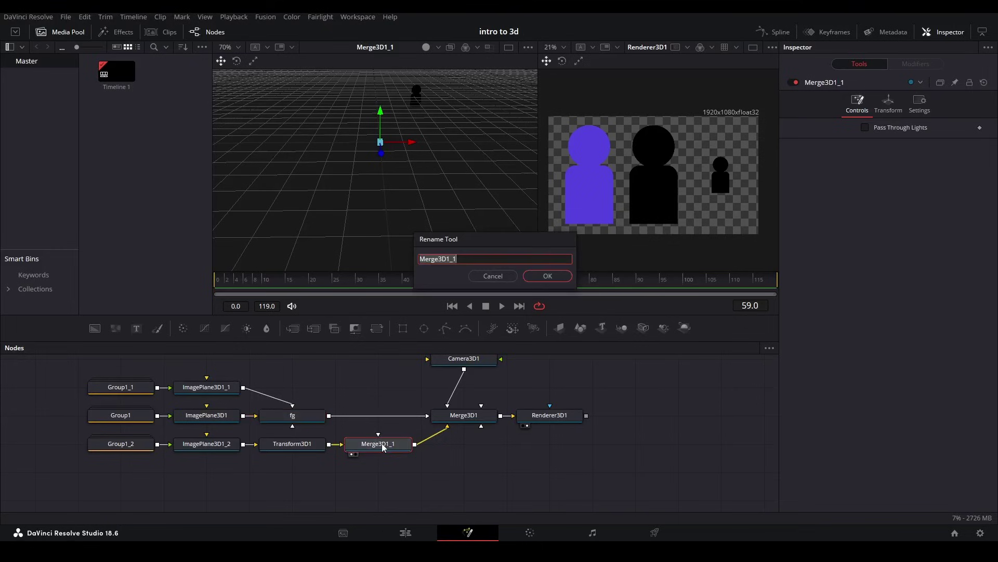
text(bg)
click(547, 276)
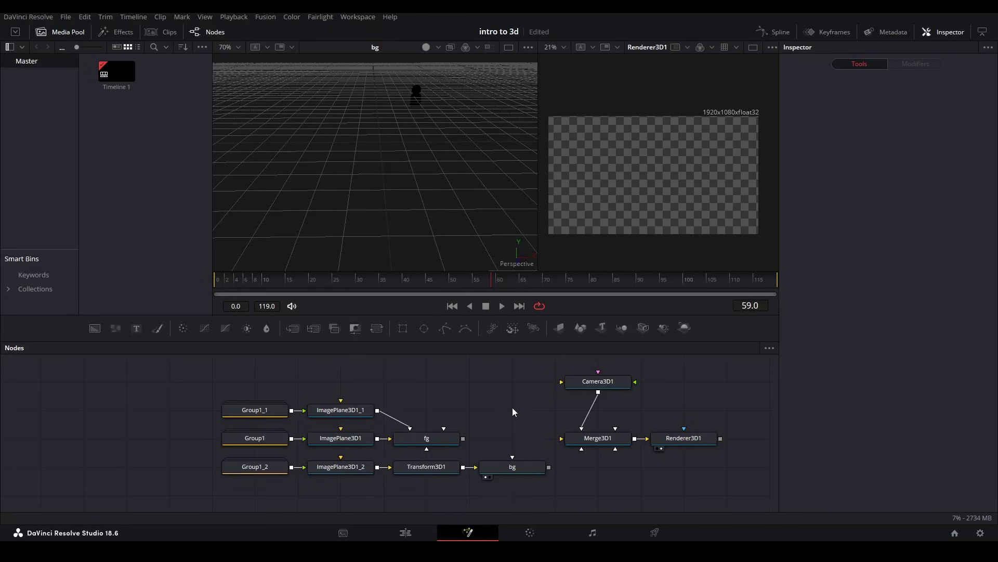
- Combine fg and bg in a new Merge 3D node connected to Merge3D1, and shift these nodes away from Merge3D1
drag(464, 439, 476, 411)
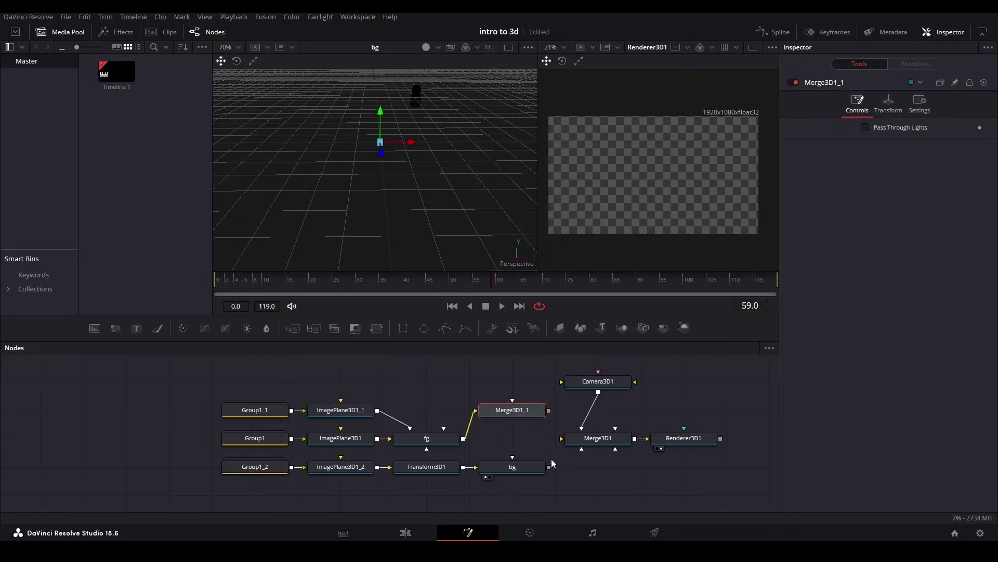
drag(547, 469, 587, 439)
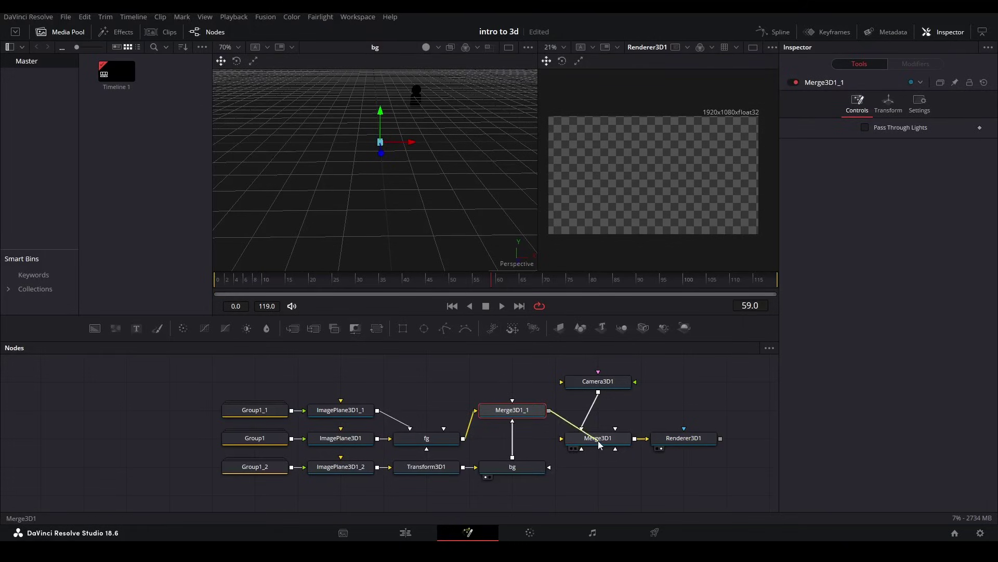
drag(202, 365, 416, 462)
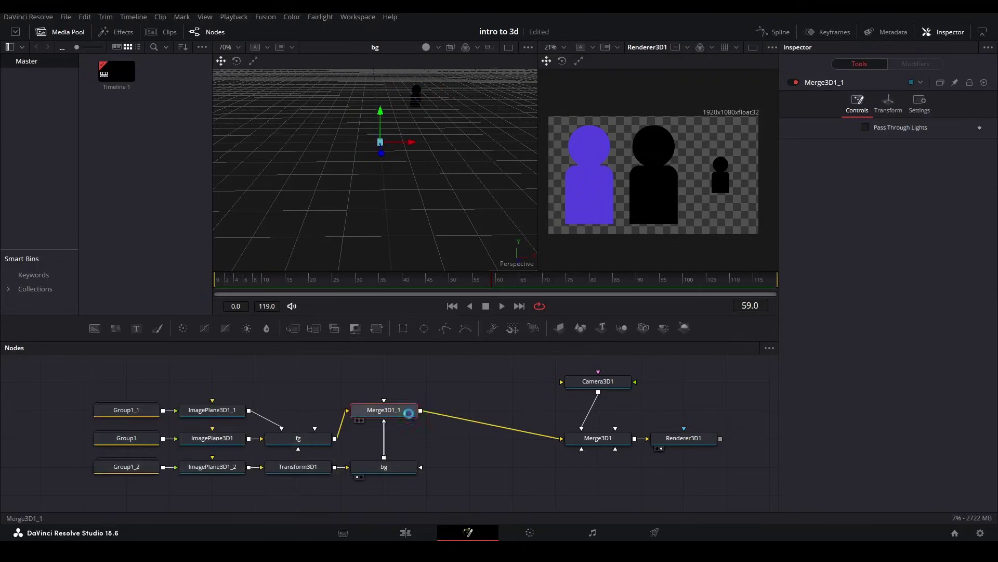
- Add a Transform 3D node after Merge3D1_1, show it in the first viewer, and move all figures to about X -0.27, Z 0.95
key(shift+space)
text(3xf)
key(Return)
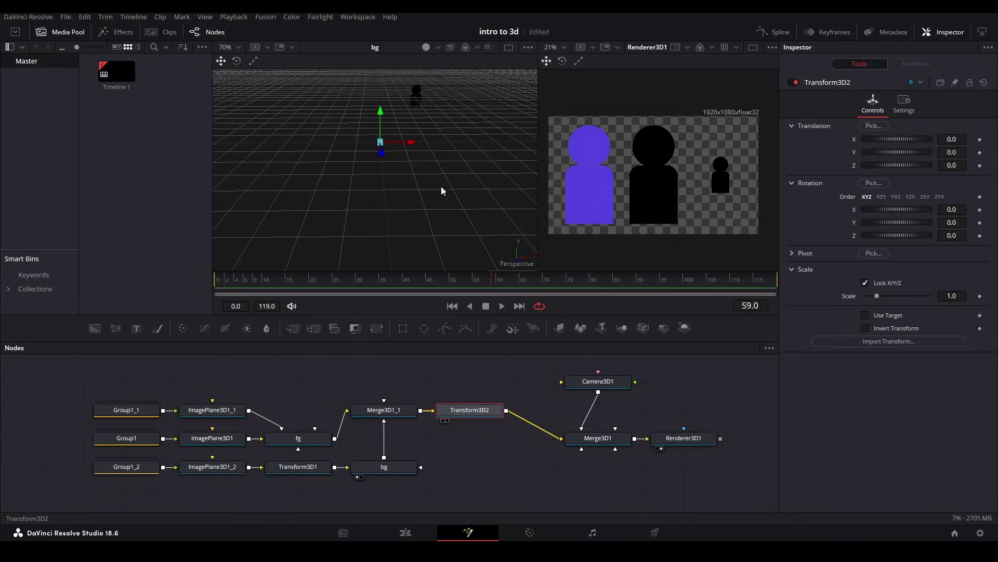
key(1)
drag(402, 149, 372, 190)
drag(450, 194, 358, 188)
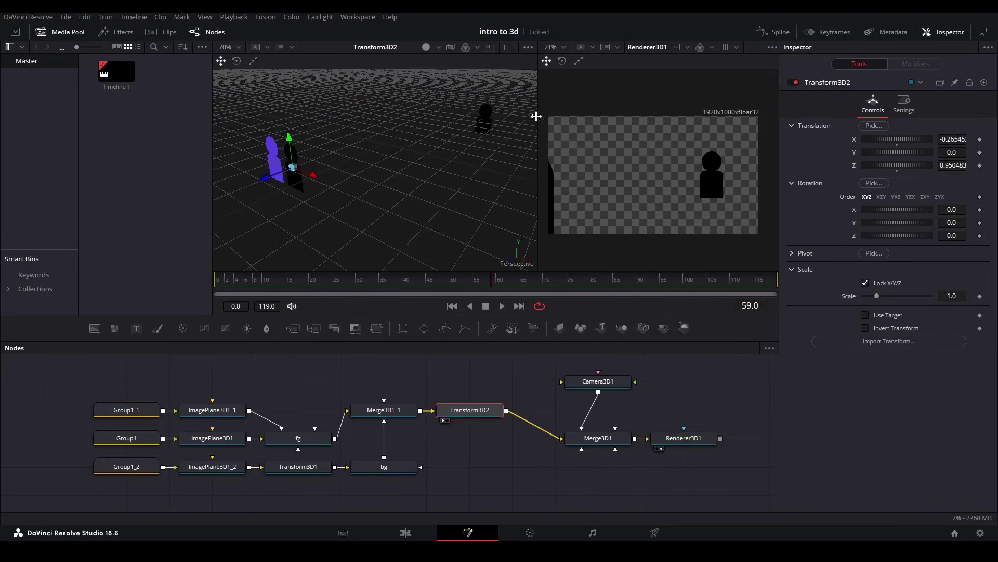
- Save the project, shift the single figure's Transform3D2 to about X -0.28, and keyframe its X translation at frame 0
click(423, 479)
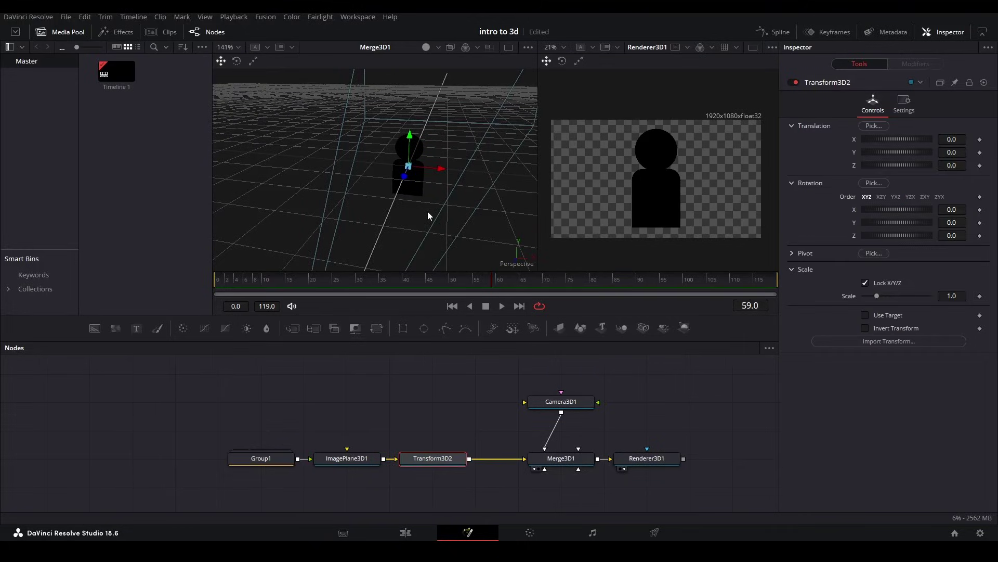
drag(363, 205, 454, 227)
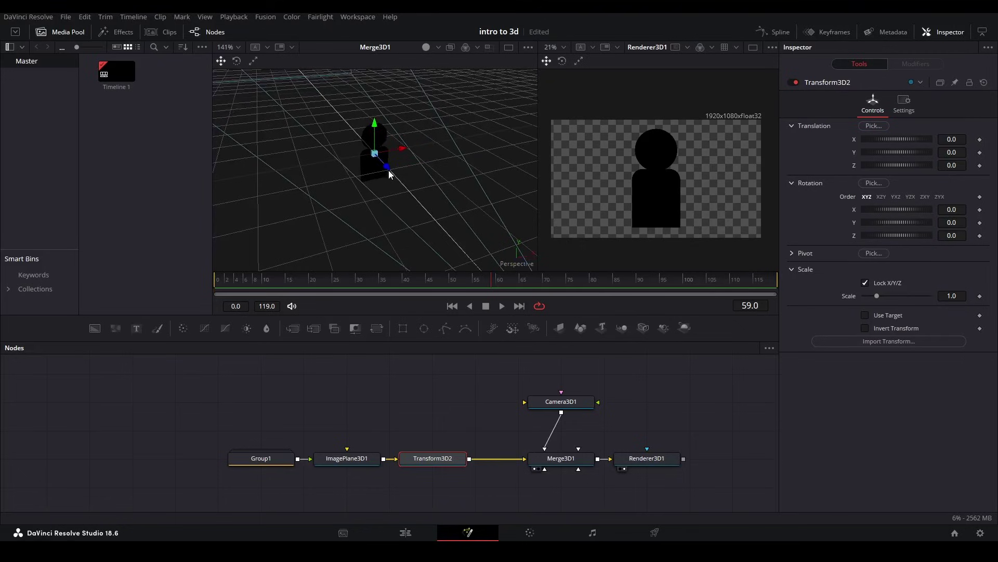
drag(388, 169, 385, 165)
drag(953, 153, 924, 152)
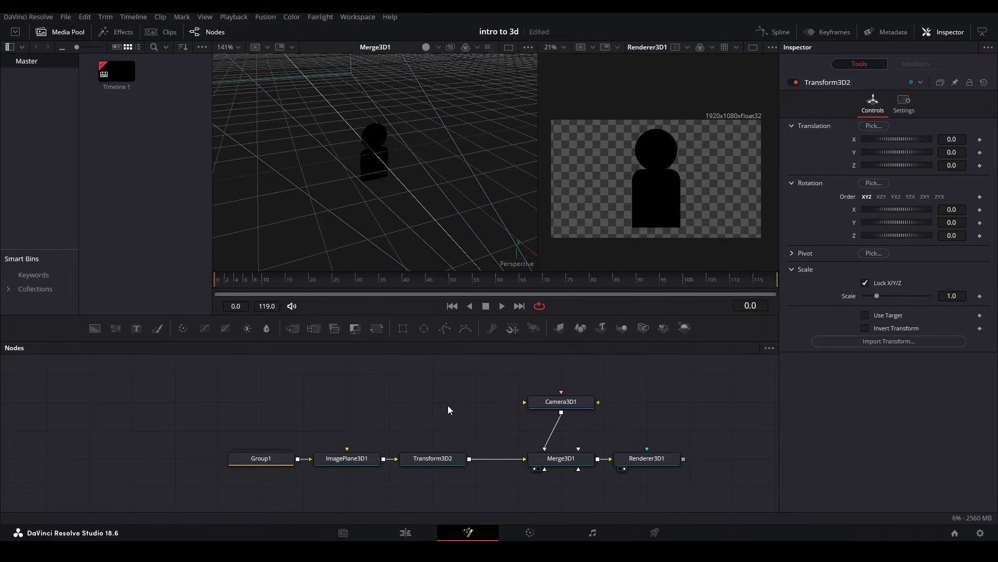
key(ctrl+s)
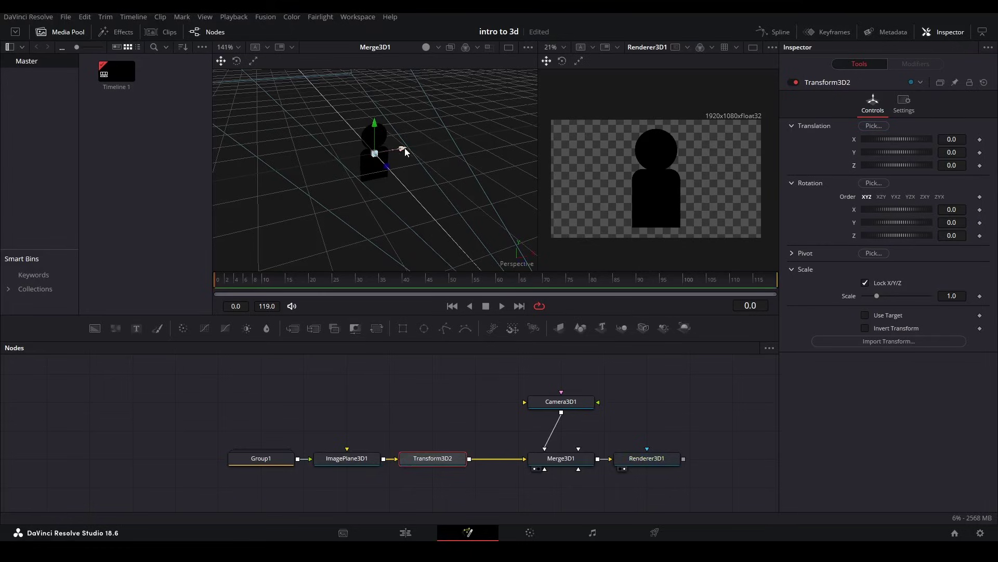
drag(405, 148, 363, 161)
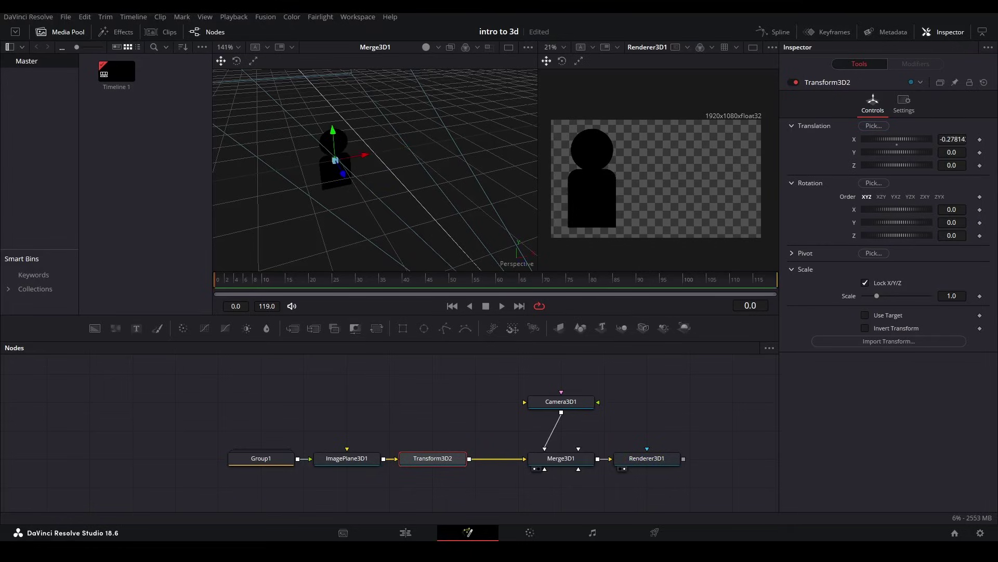
click(980, 138)
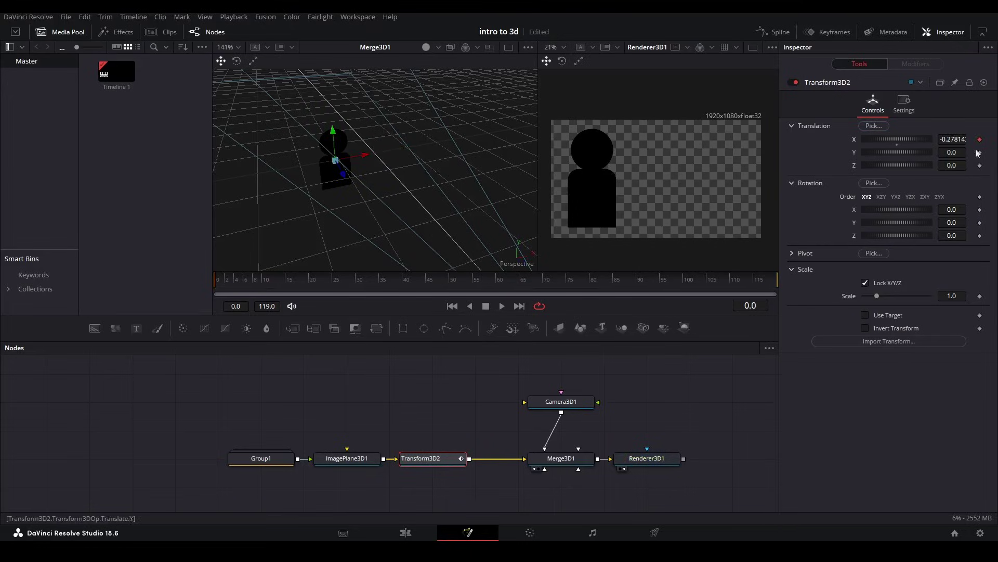
- At frame 25, move the figure to about X 0.29, and show Transform3D2's X Offset curve fitted in the Spline editor
click(335, 285)
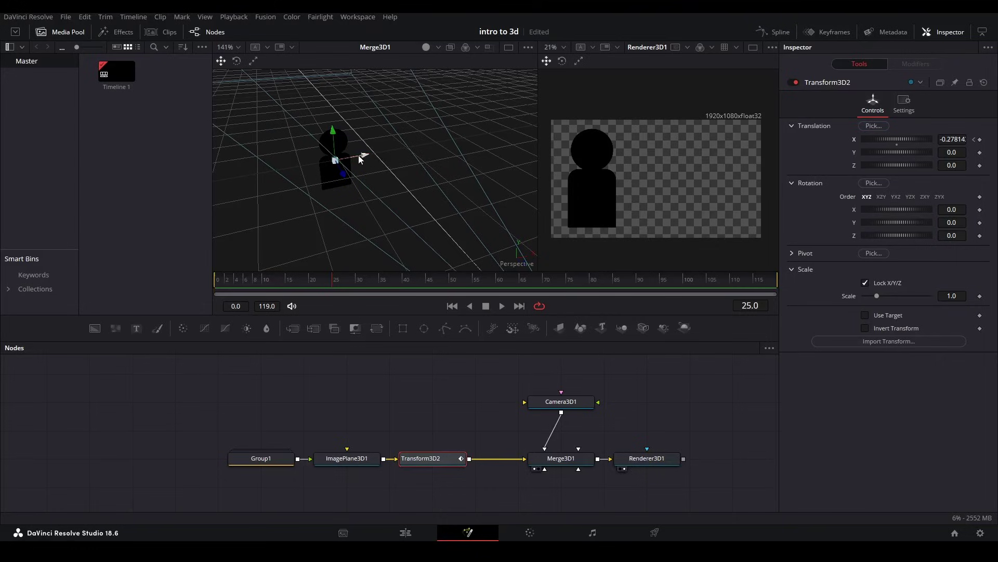
drag(357, 155, 439, 162)
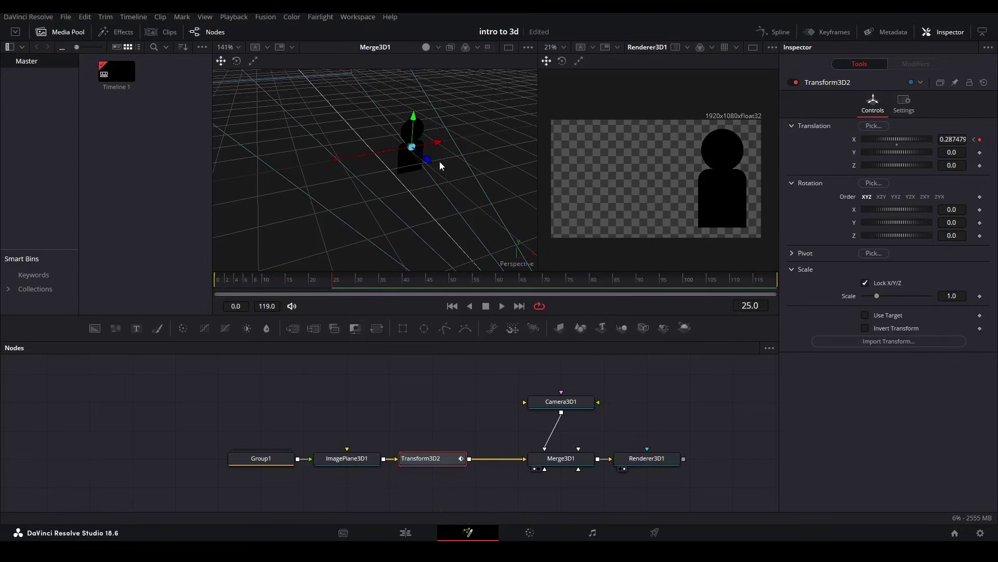
click(775, 31)
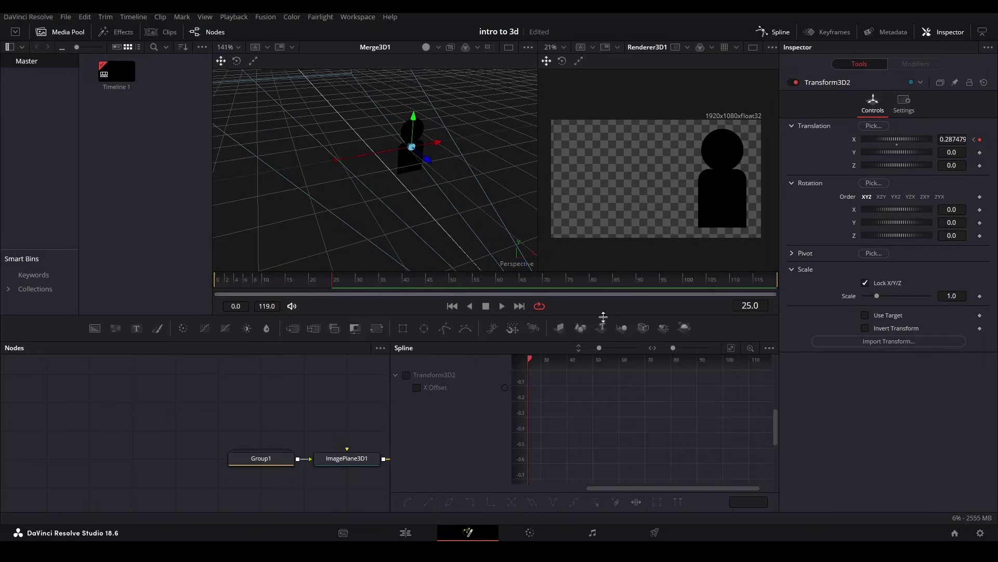
click(406, 375)
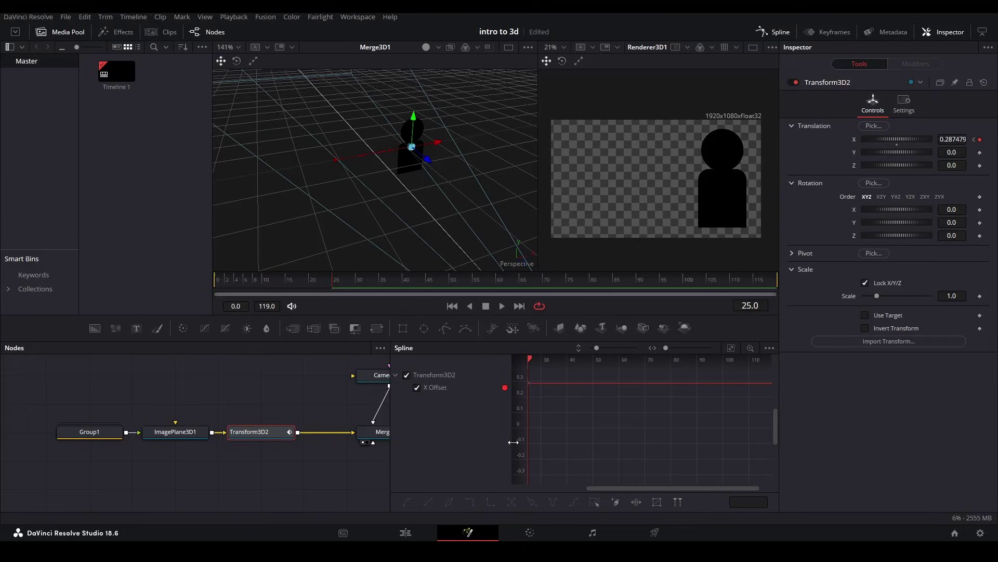
click(730, 347)
- Smooth both keyframes of the X Offset curve, lengthen their handles for a stronger ease, and play the animation from frame 0
key(ctrl+a)
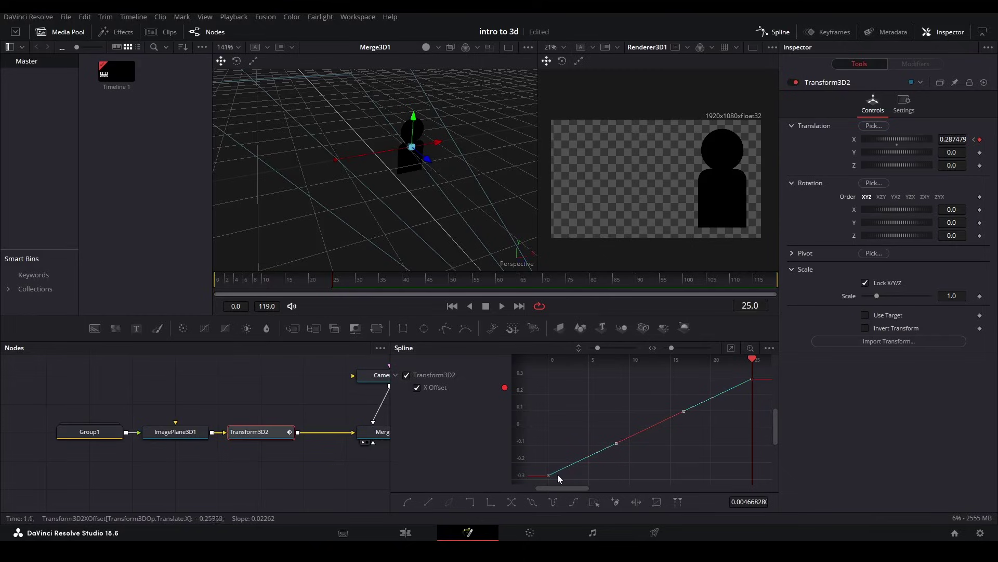
key(s)
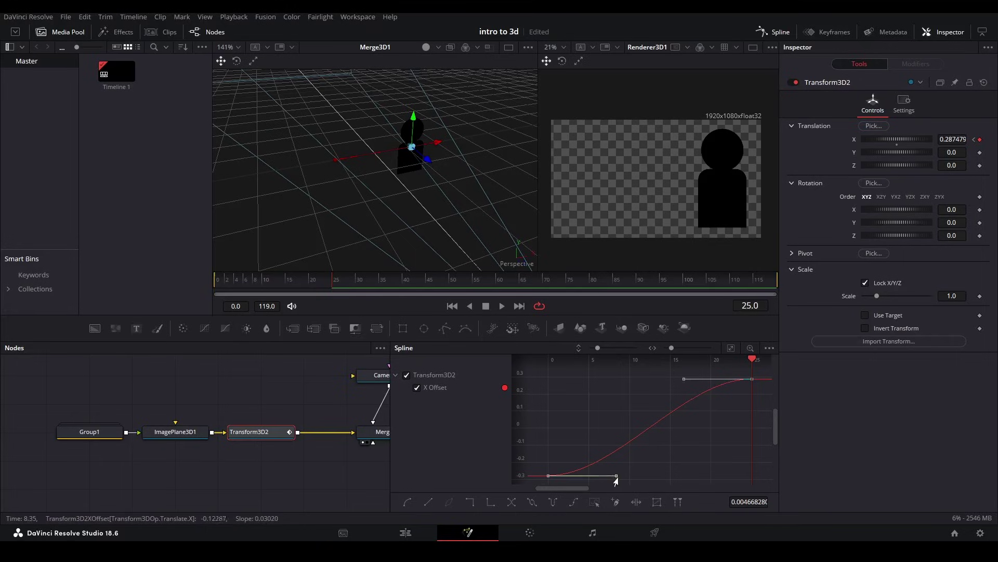
drag(614, 480, 686, 485)
drag(684, 380, 590, 390)
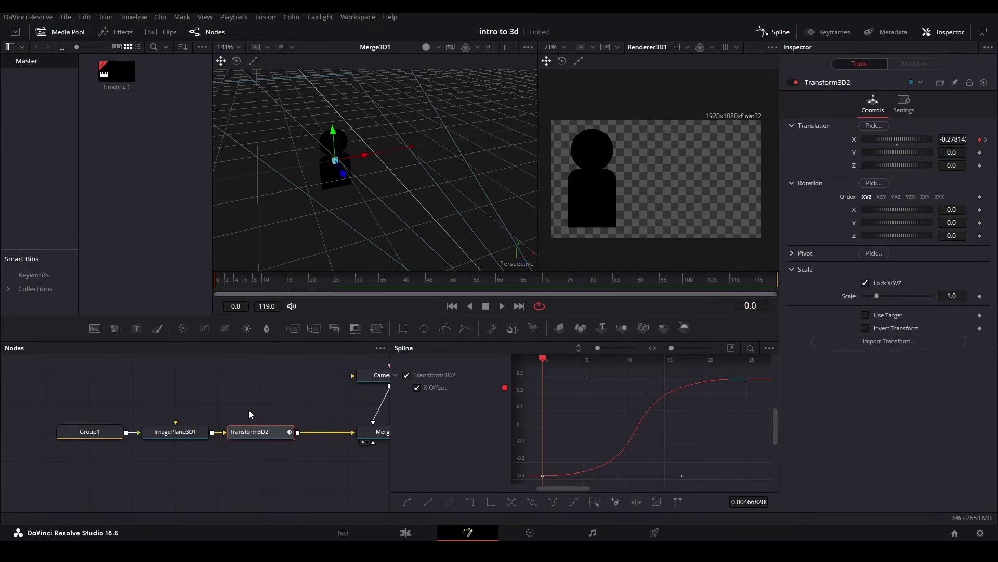
key(space)
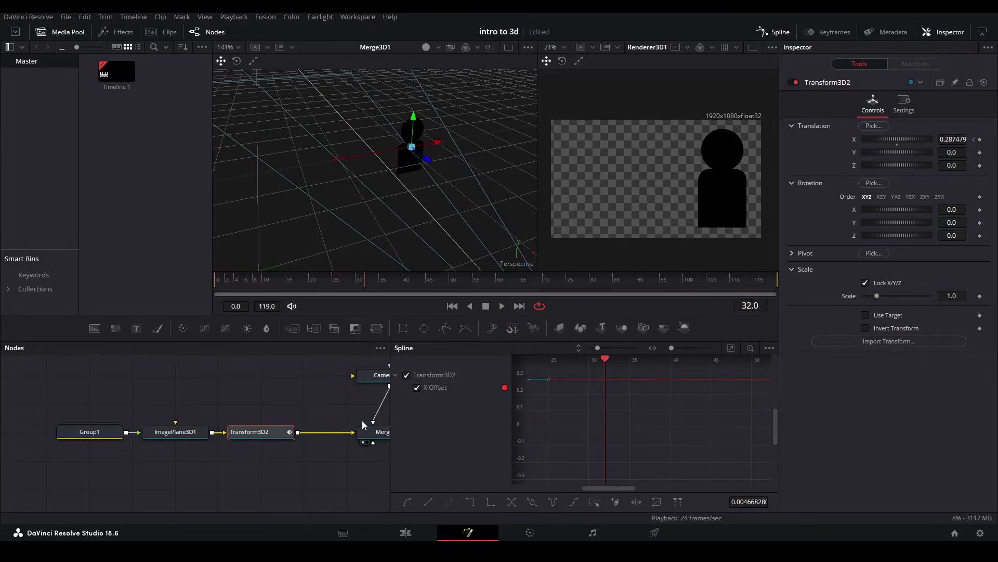
- Save the project and shift Group1 and ImagePlane3D1 together away from Transform3D2
key(ctrl+s)
click(95, 377)
drag(54, 383, 148, 462)
drag(185, 431, 100, 432)
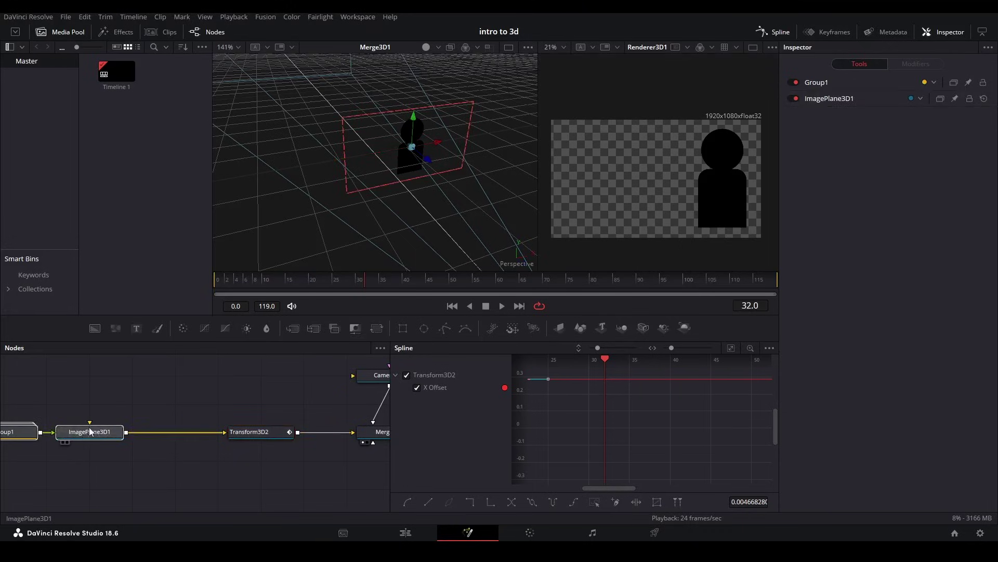
- Add a new, unconnected Transform 3D node to the node graph
click(179, 371)
key(shift+space)
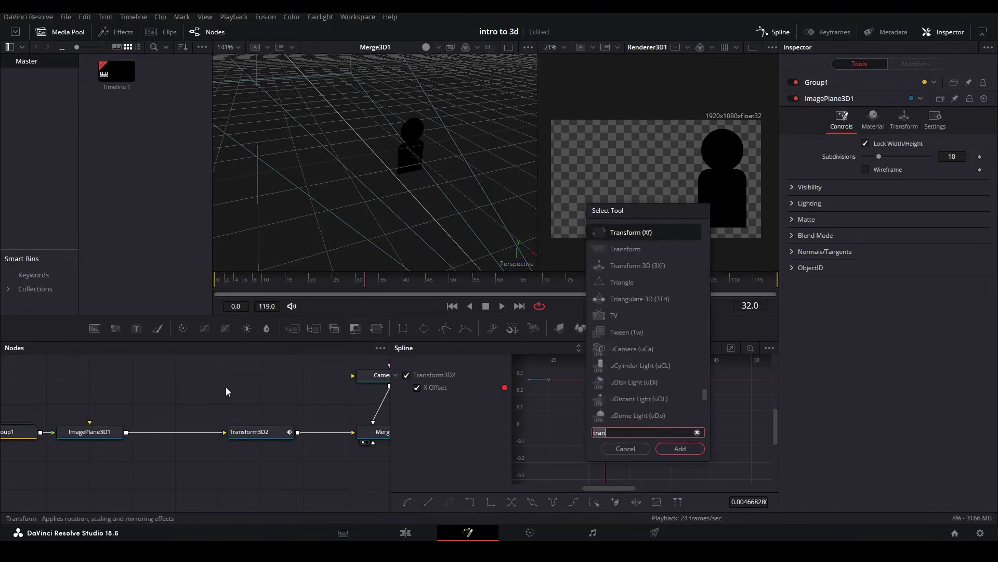
key(Return)
- Try inserting Transform3D1 between Transform3D2 and Merge3D1, and undo the rearrangement
drag(273, 436, 229, 435)
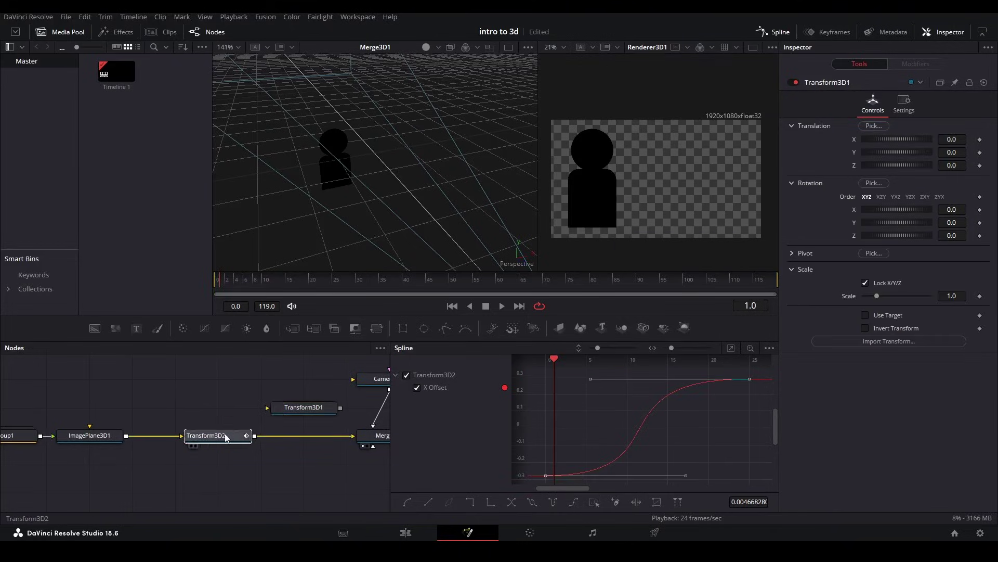
drag(300, 409, 297, 439)
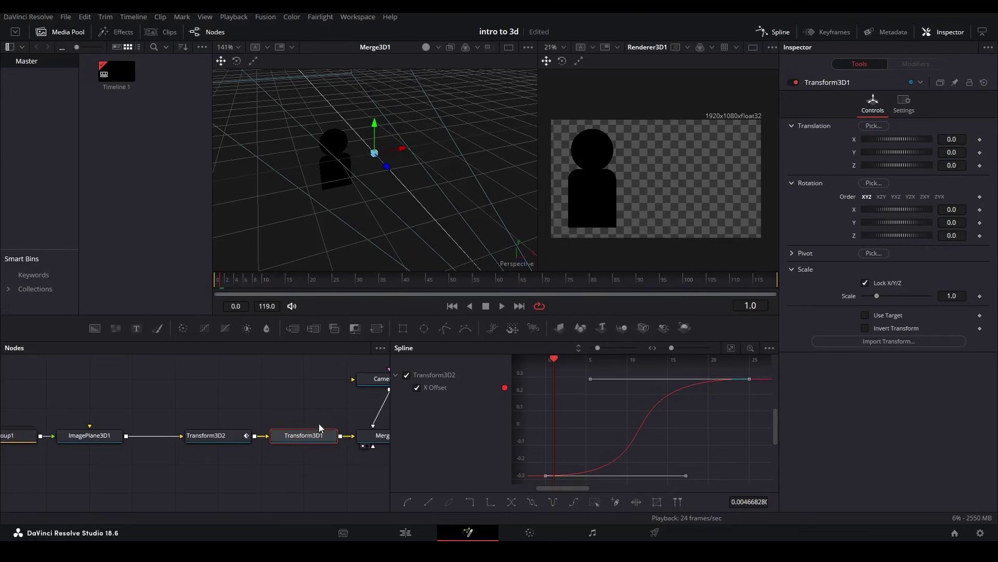
key(ctrl+z)
key(ctrl+z)
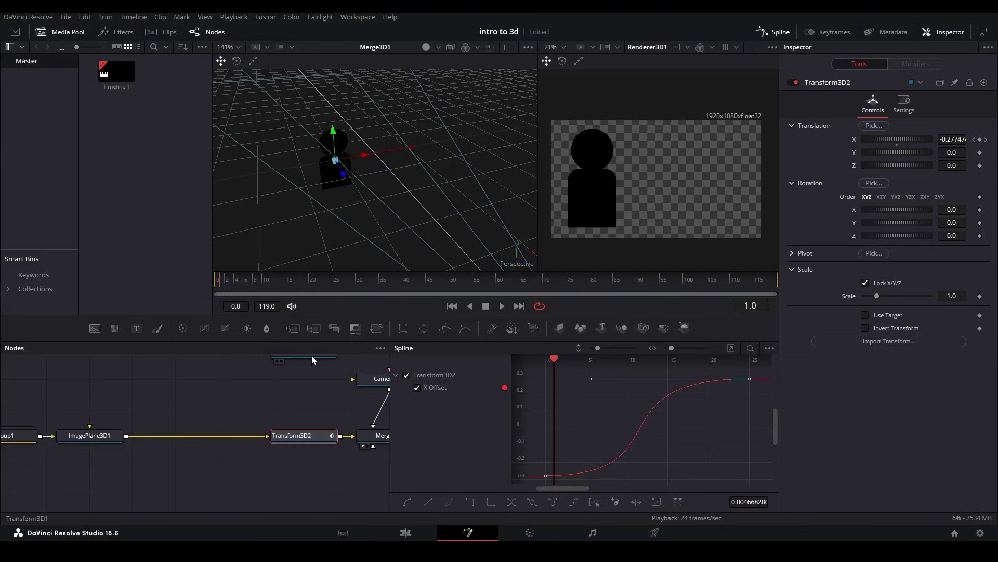
- Insert Transform3D1 between ImagePlane3D1 and Transform3D2, and keyframe its Z translation at frame 18
drag(311, 355, 217, 435)
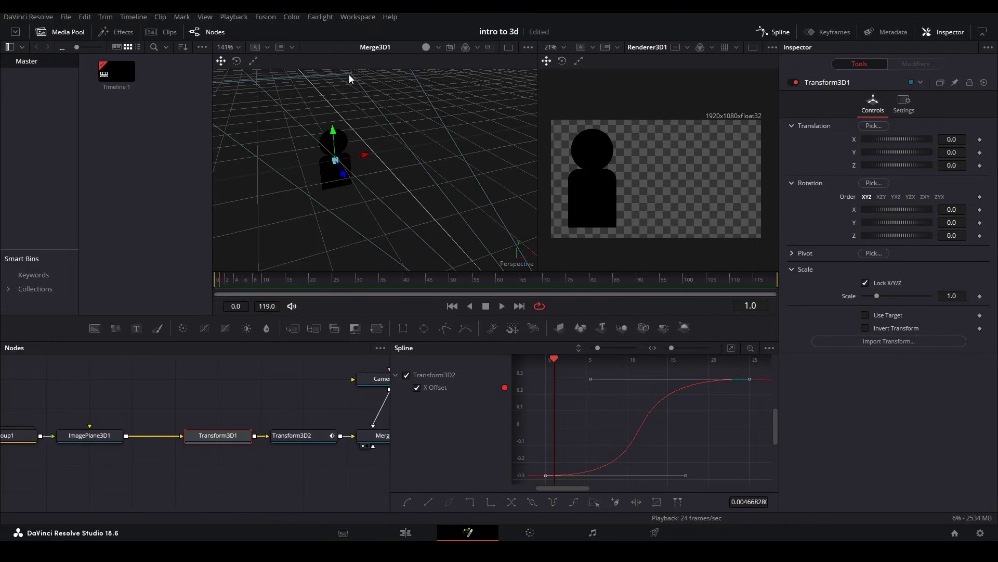
click(297, 280)
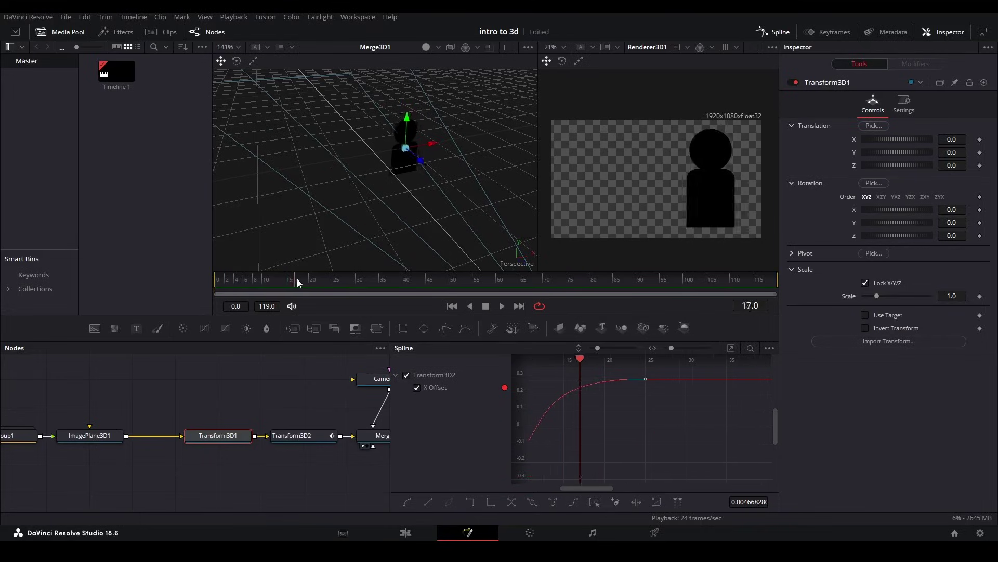
drag(298, 278, 299, 279)
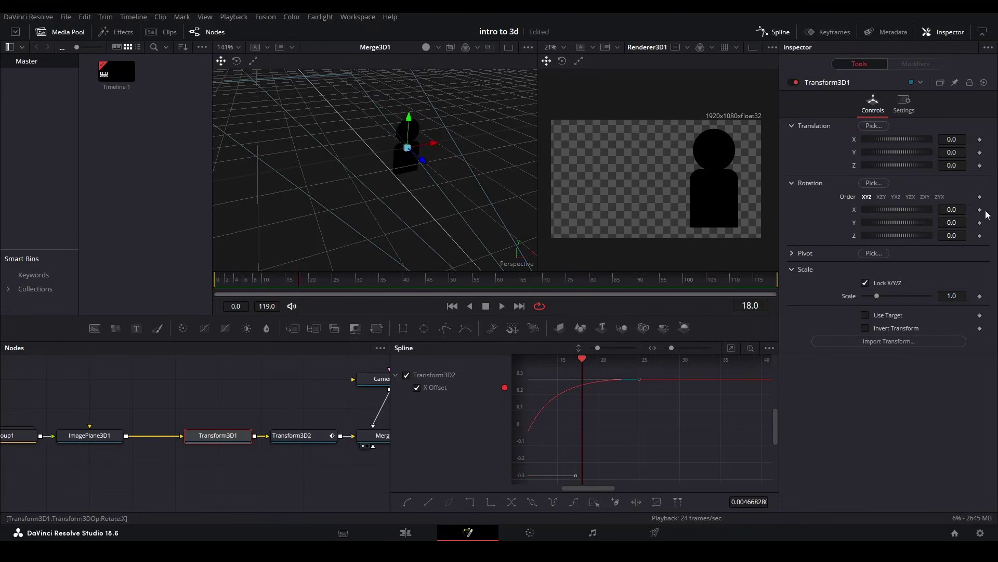
click(979, 165)
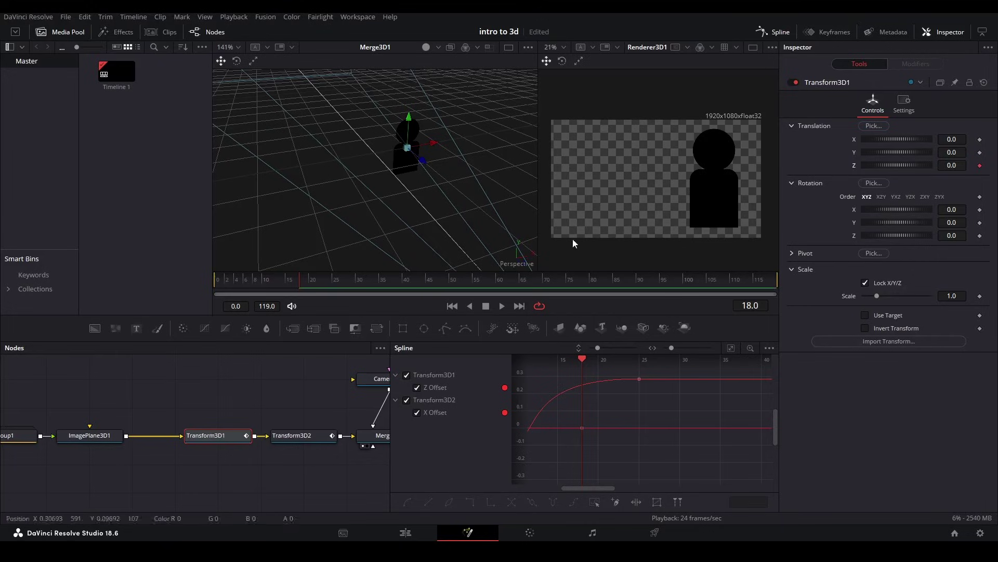
- At frame 40, push the figure back to about Z -1.13, and fit only Transform3D1's Z Offset curve in the Spline editor
click(403, 281)
drag(422, 159, 372, 122)
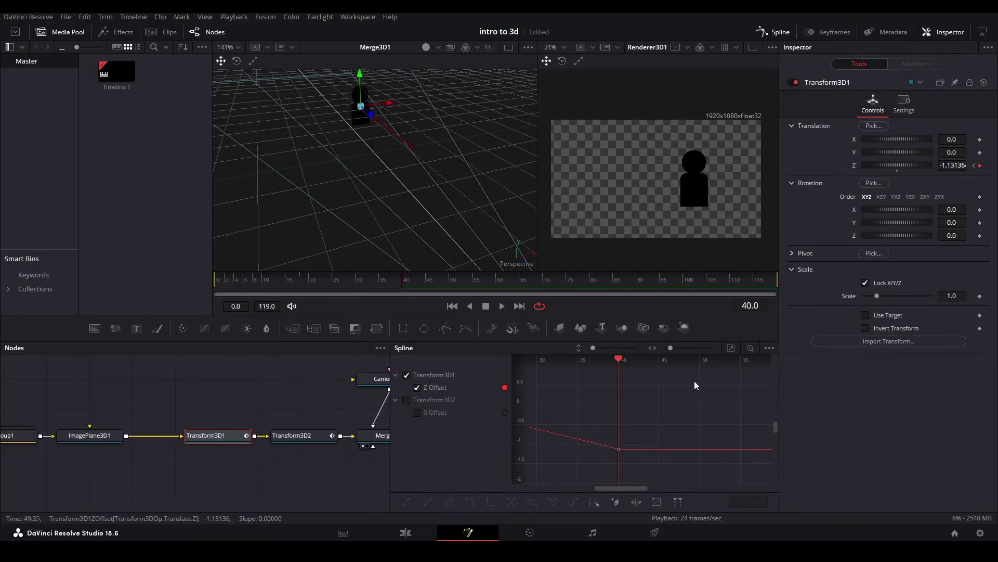
key(ctrl+f)
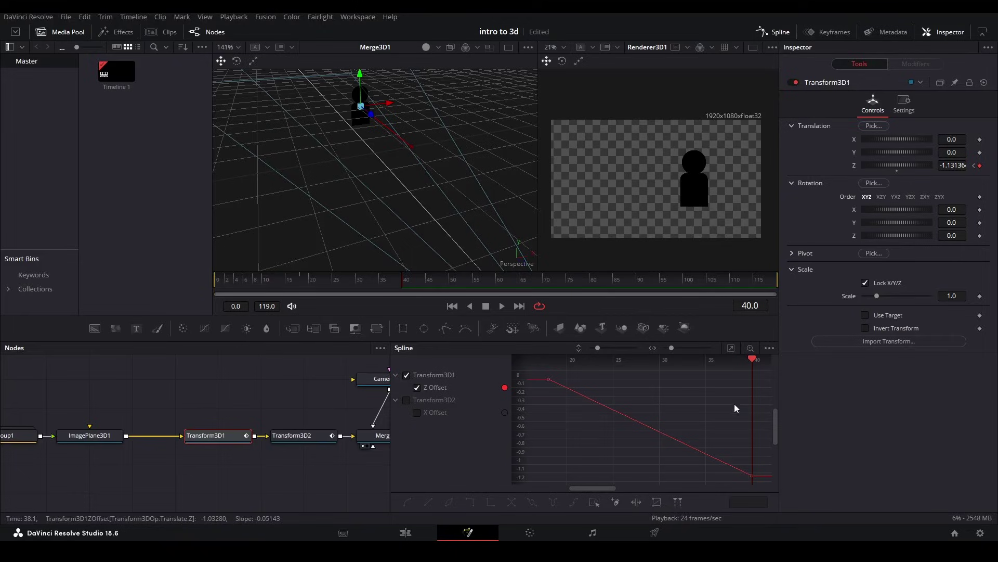
- Smooth both keyframes of the Z Offset curve and lengthen their handles for a stronger ease in and out
key(ctrl+a)
key(s)
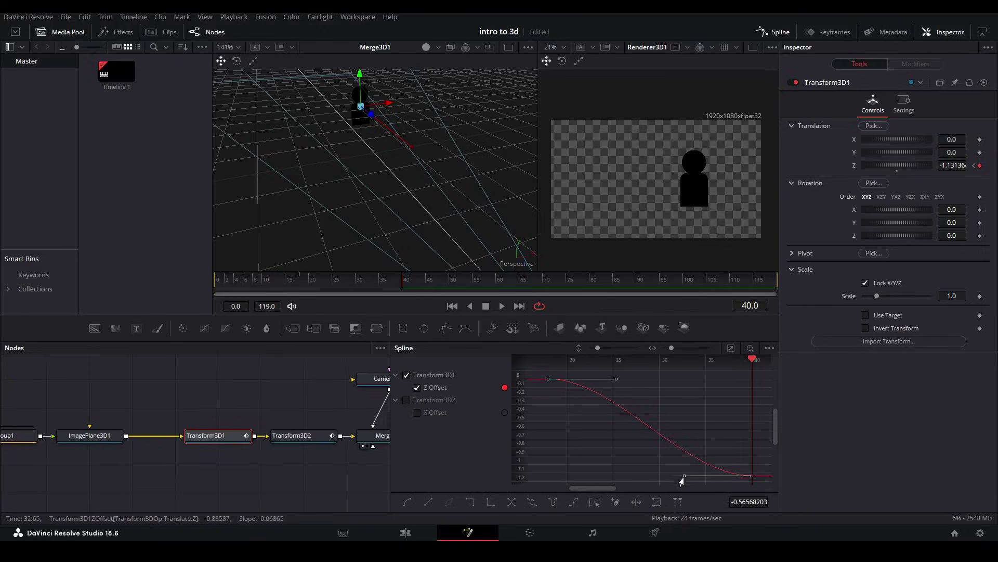
drag(684, 475, 616, 475)
drag(615, 380, 719, 394)
- Show the Transform3D1 and Transform3D2 curves together in the Spline editor, and play the combined movement from frame 0
drag(311, 280, 215, 282)
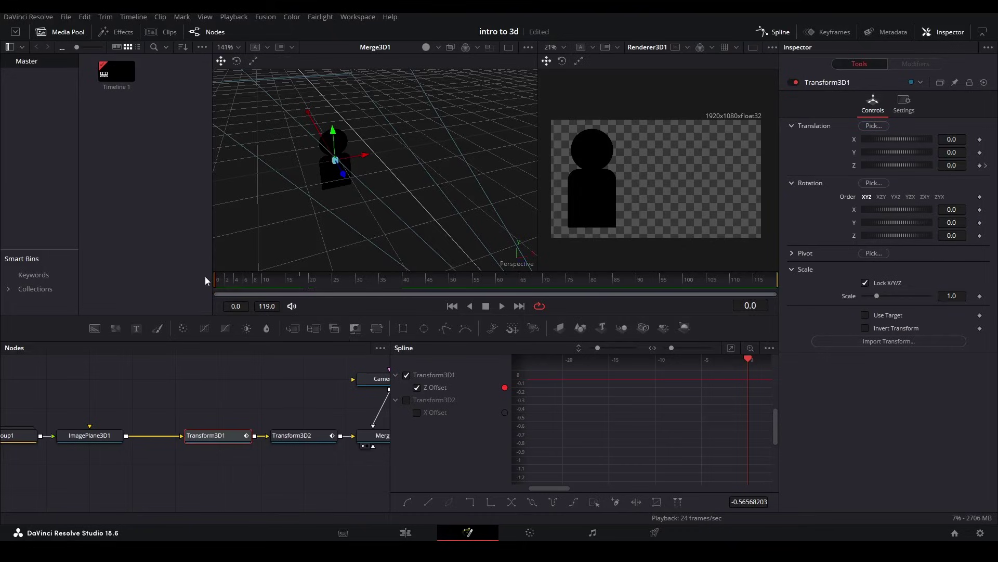
click(406, 401)
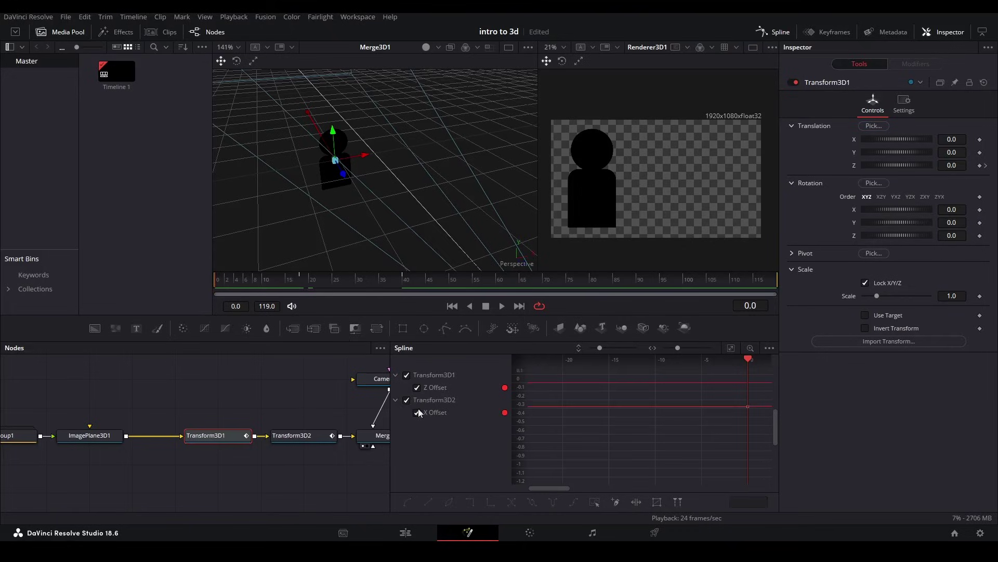
click(732, 348)
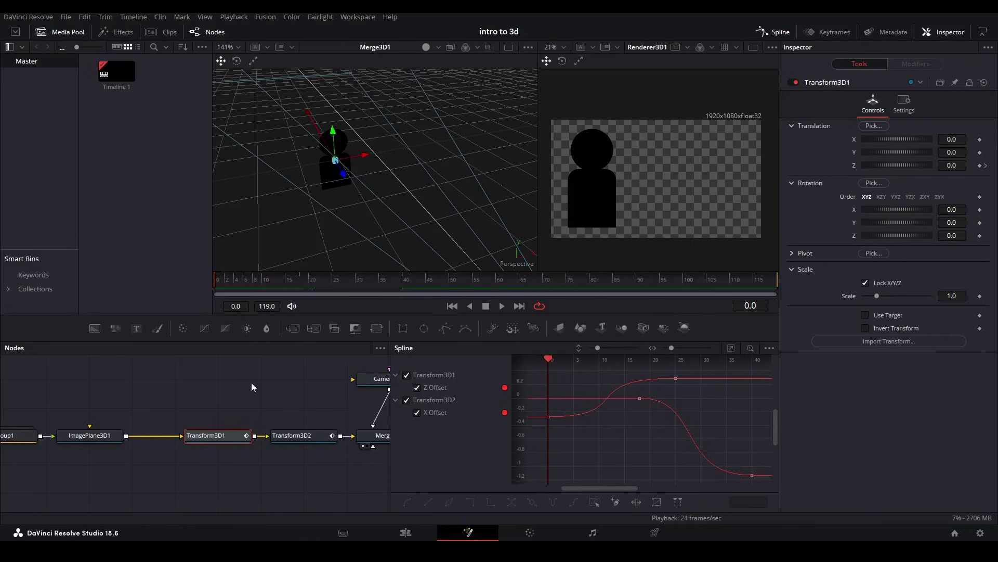
key(space)
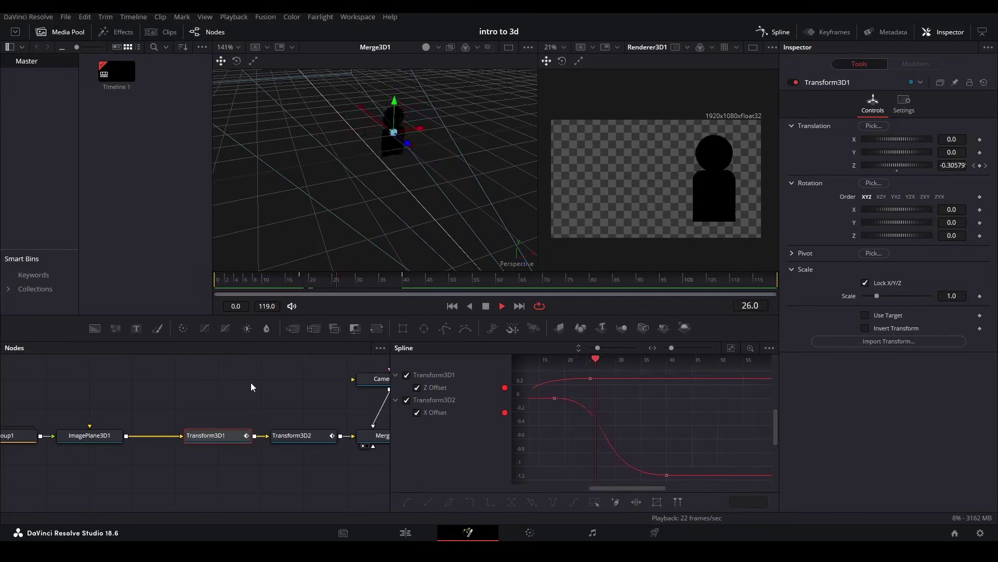
key(space)
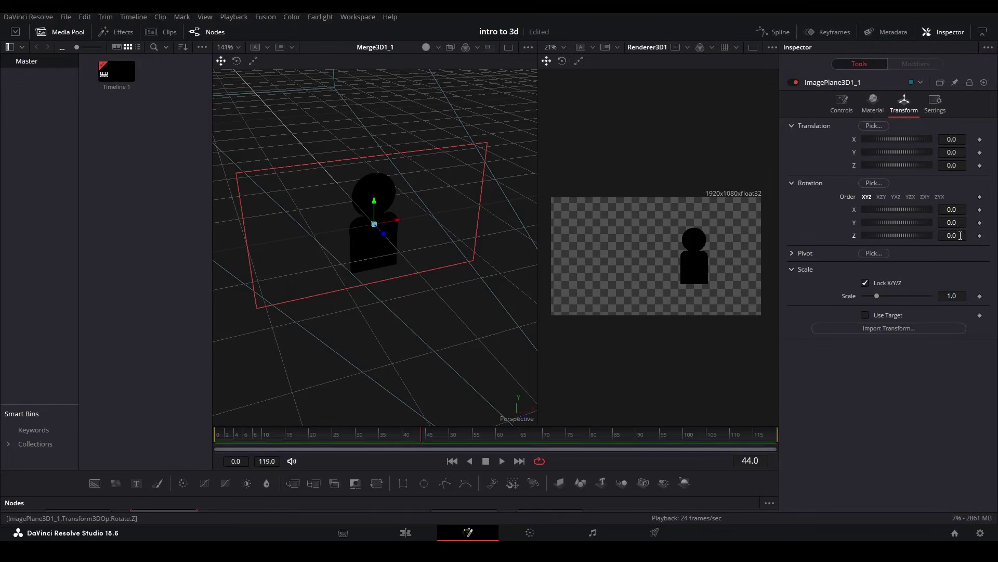
- Rotate ImagePlane3D1_1 to about X -70, Y -57.8 and Z 23.7, and expand its pivot settings
drag(961, 235, 936, 209)
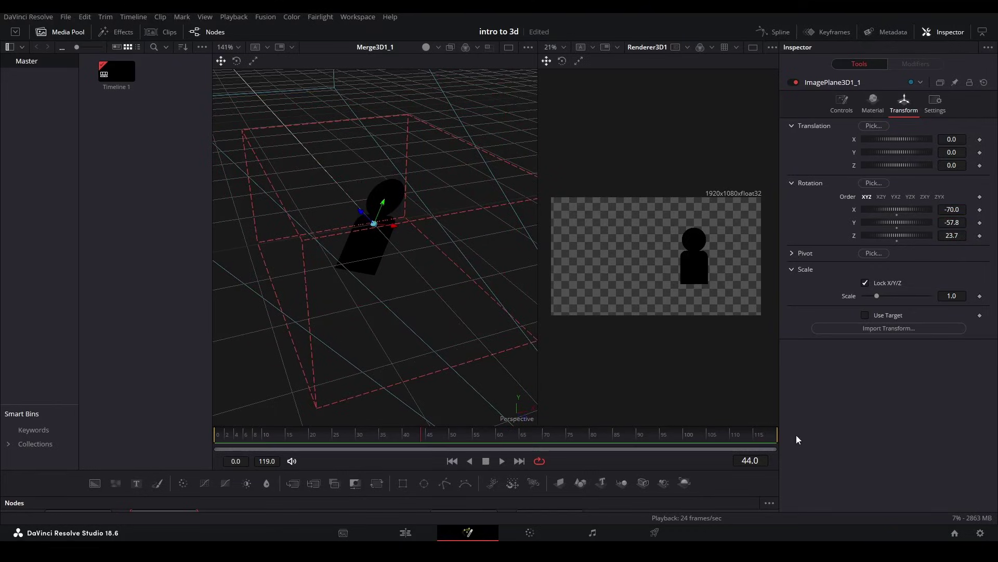
click(791, 253)
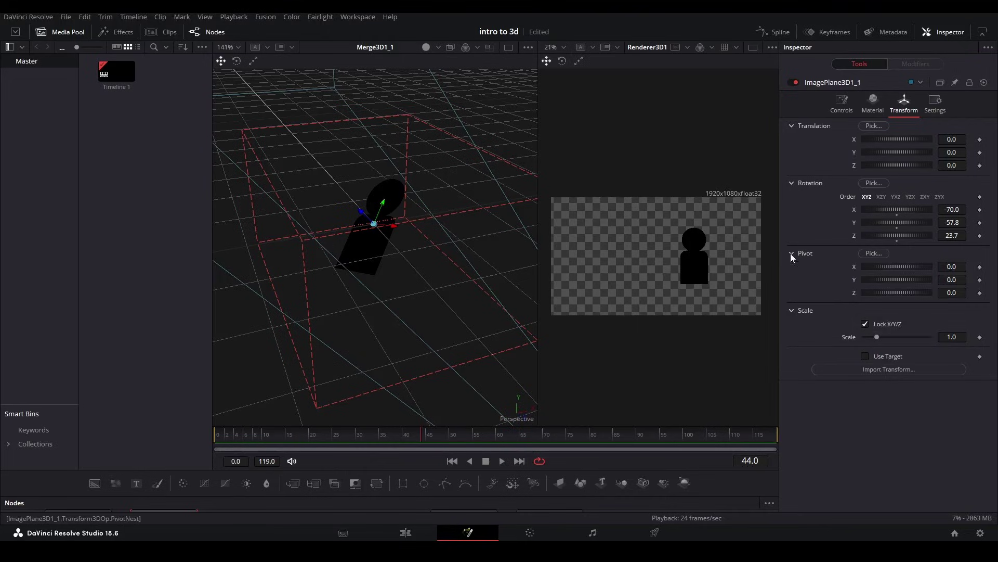
- Reset the X, Y and Z rotation of ImagePlane3D1_1
click(897, 214)
click(897, 228)
click(896, 241)
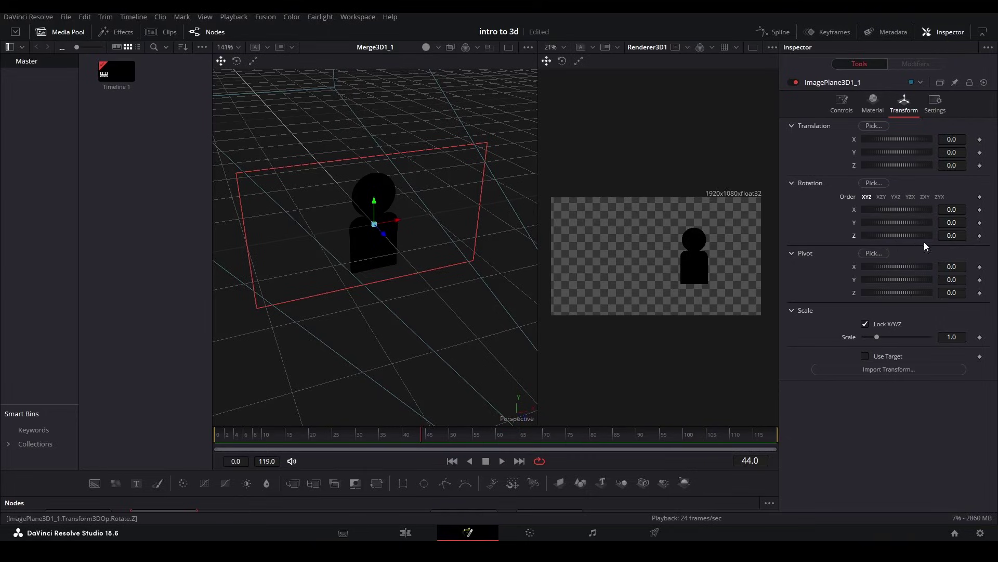
- Set ImagePlane3D1_1's pivot to about X -0.103, Y -0.2, and rotate it about 19.3 degrees around Y
drag(952, 267, 901, 280)
mouse_move(966, 224)
mouse_down()
mouse_move(931, 224)
mouse_move(972, 224)
mouse_up()
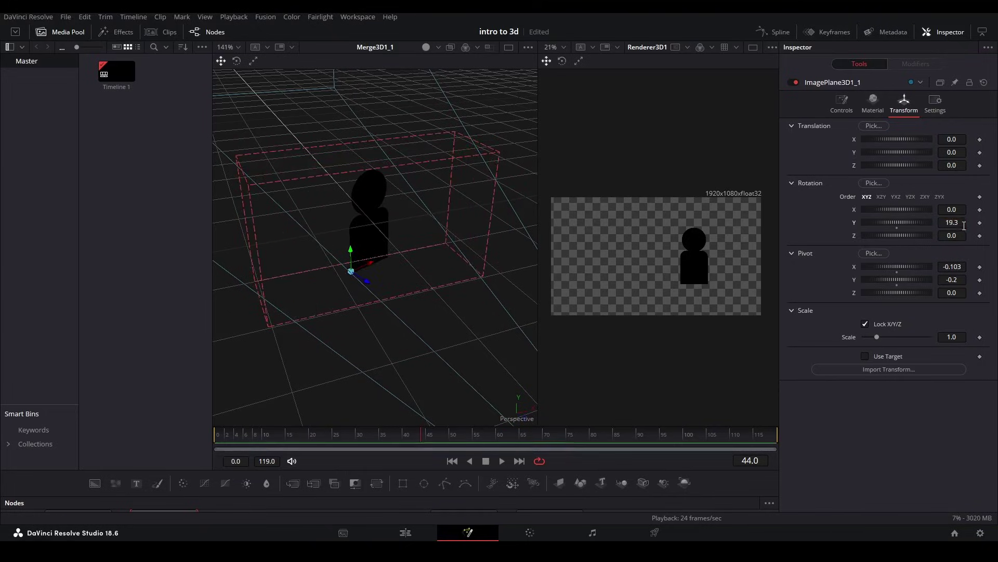
- Reset ImagePlane3D1_1's X and Y pivot values and its Y rotation
double_click(898, 270)
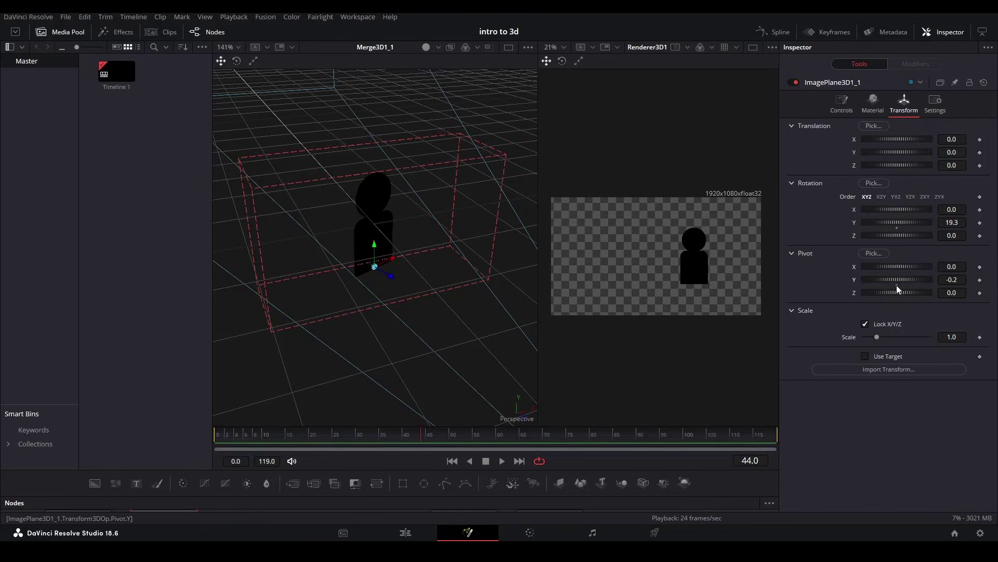
double_click(897, 281)
double_click(897, 228)
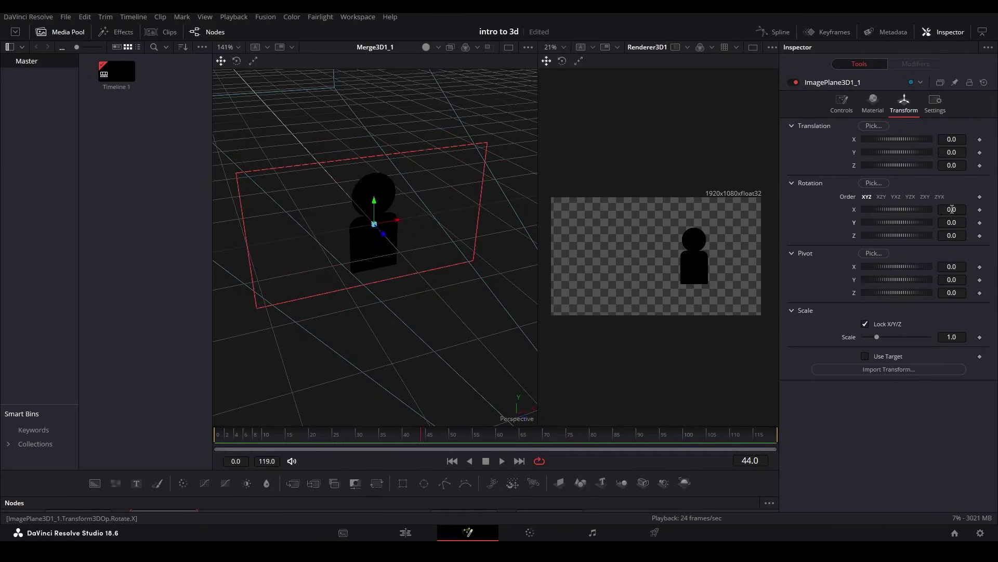
- Rotate ImagePlane3D1_1 to about X -29.6, Y -36, and move its pivot to about X 0.044, Y -0.177
drag(951, 209, 936, 209)
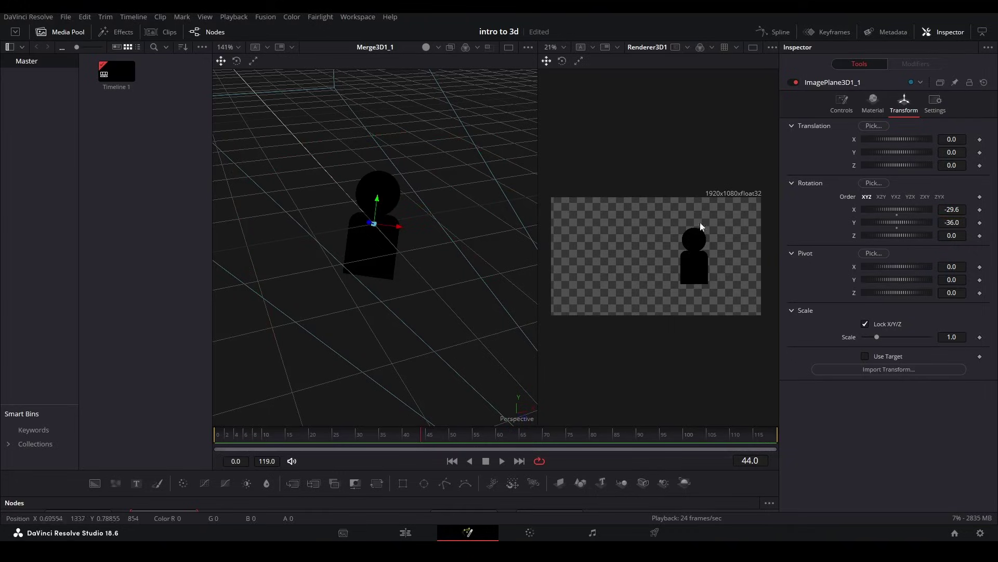
mouse_move(952, 266)
mouse_down()
mouse_move(932, 267)
mouse_move(953, 267)
mouse_move(945, 280)
mouse_move(955, 280)
mouse_up()
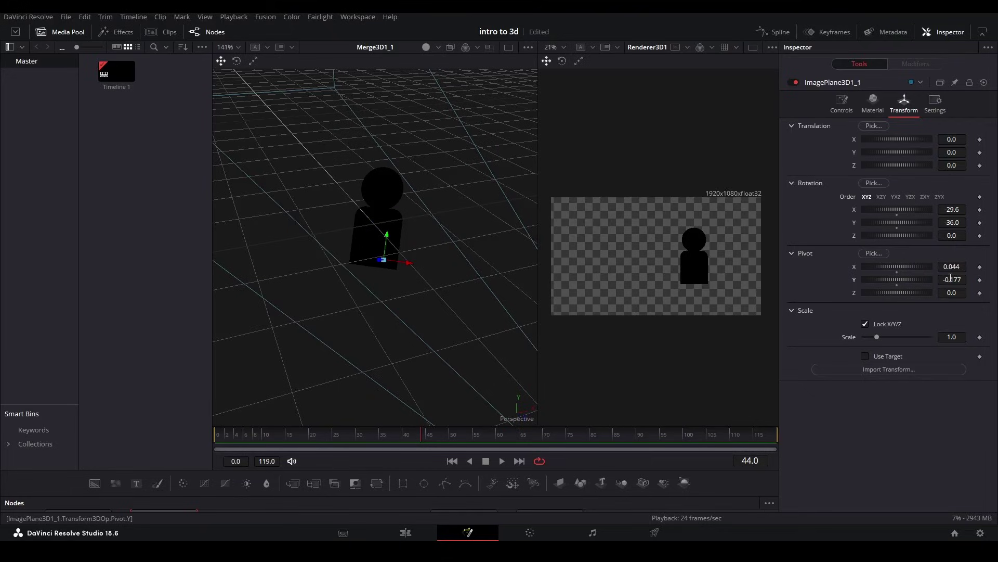
- Reset ImagePlane3D1_1's X and Y pivot values and its X and Y rotation
double_click(897, 270)
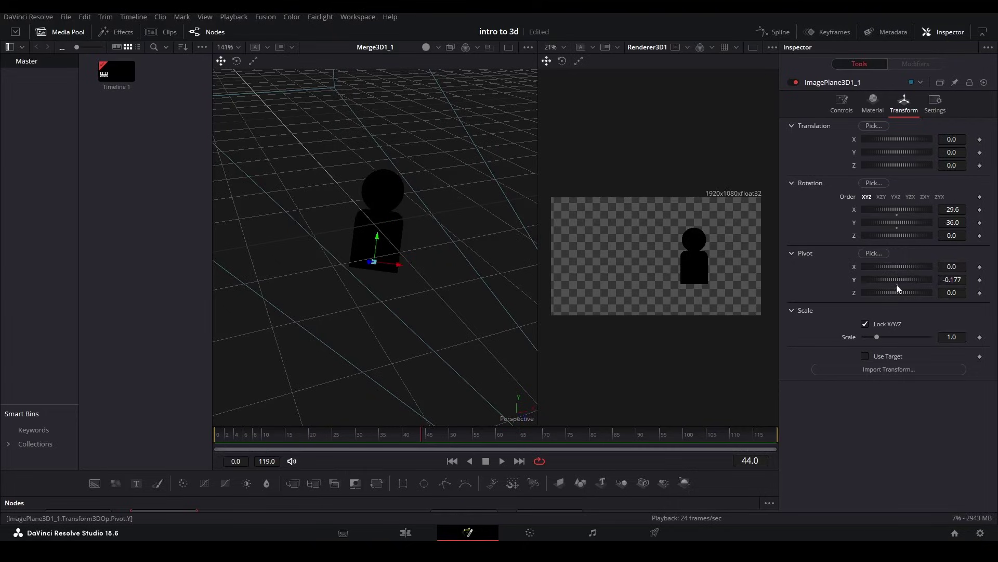
double_click(897, 285)
double_click(899, 223)
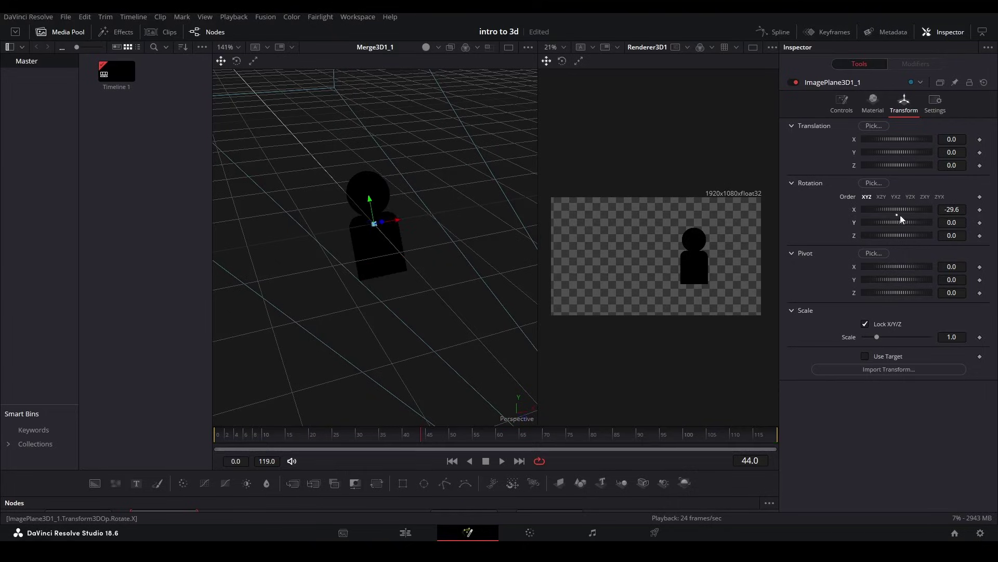
double_click(897, 211)
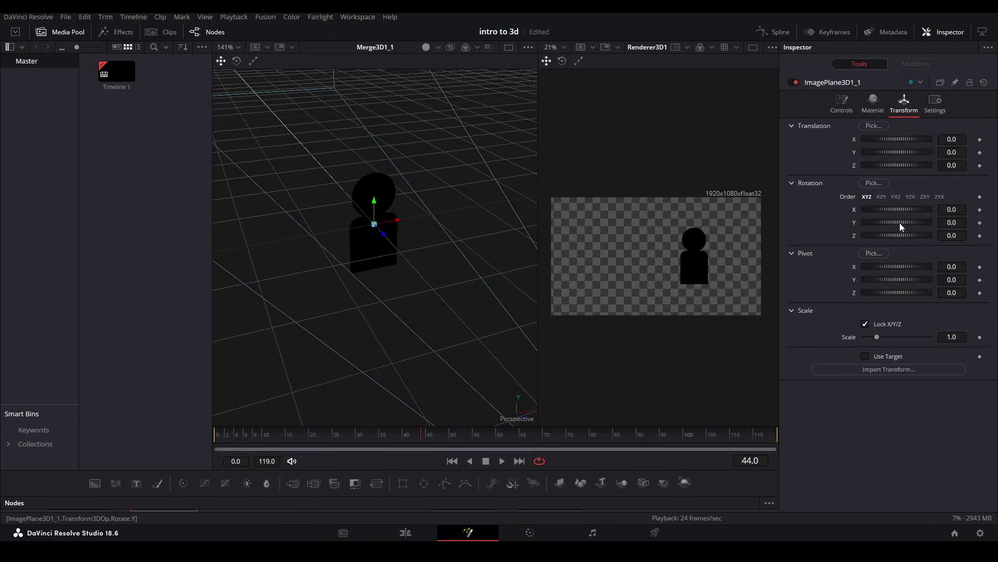
- Set ImagePlane3D1_1's Y pivot to 0.18, fine-tune it, and rotate the plane around X
click(952, 280)
text(0.18)
key(Return)
drag(952, 279, 963, 283)
mouse_move(965, 210)
mouse_down()
mouse_move(910, 209)
mouse_move(997, 210)
mouse_move(948, 209)
mouse_up()
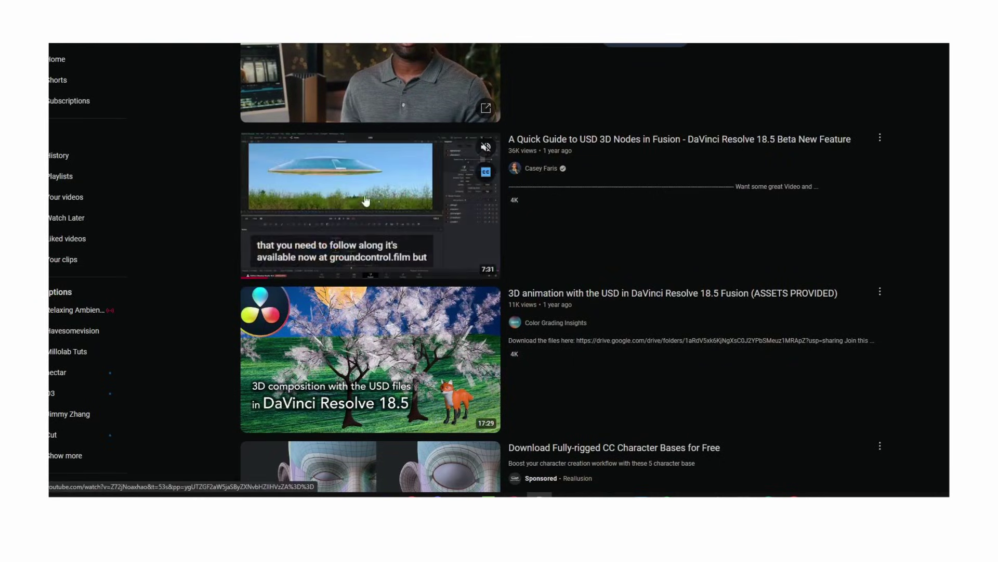
scroll(564, 224, down, 8)
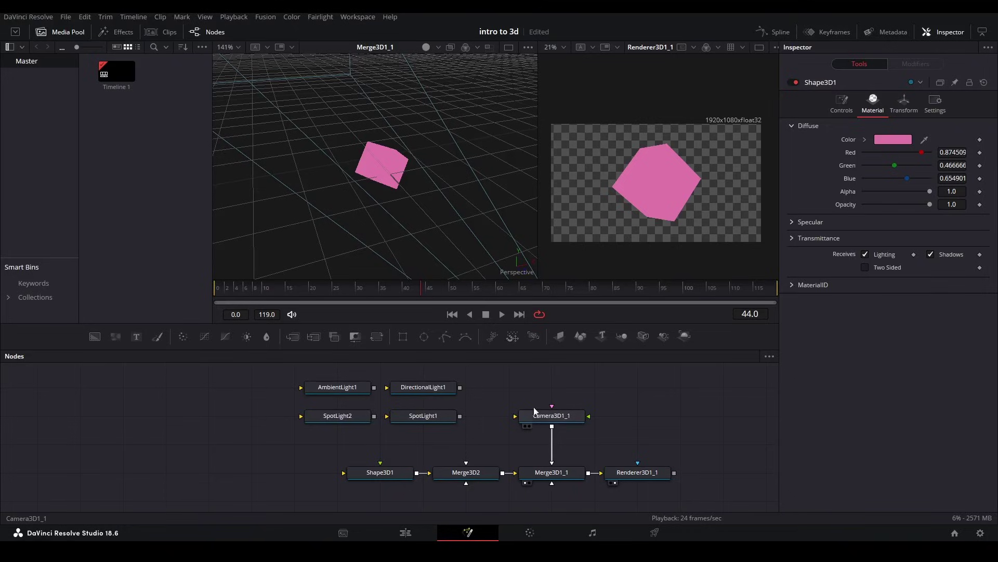
- Turn on lighting in the Merge3D1_1 viewer and enable Lighting on Renderer3D1_1
click(427, 47)
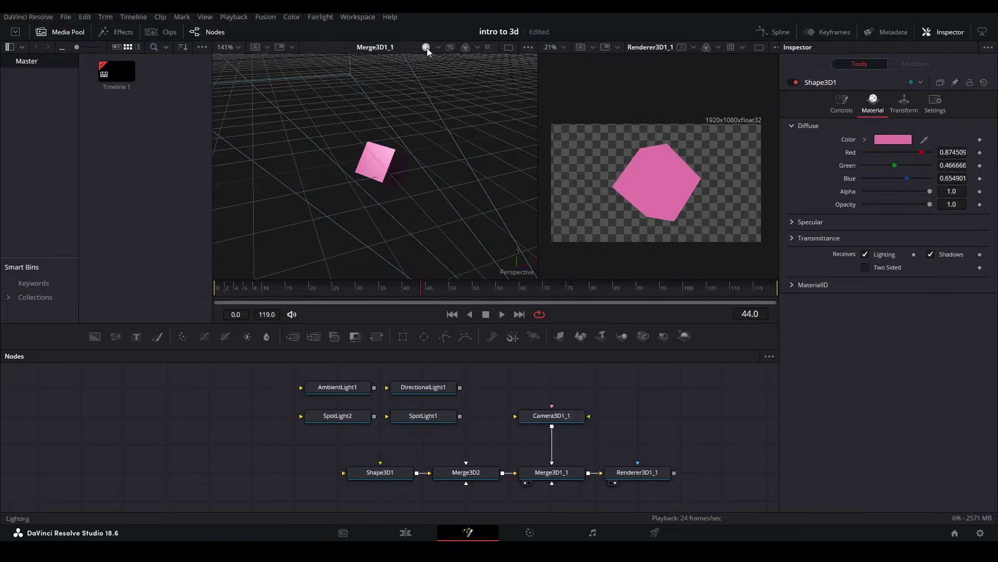
drag(437, 208, 435, 312)
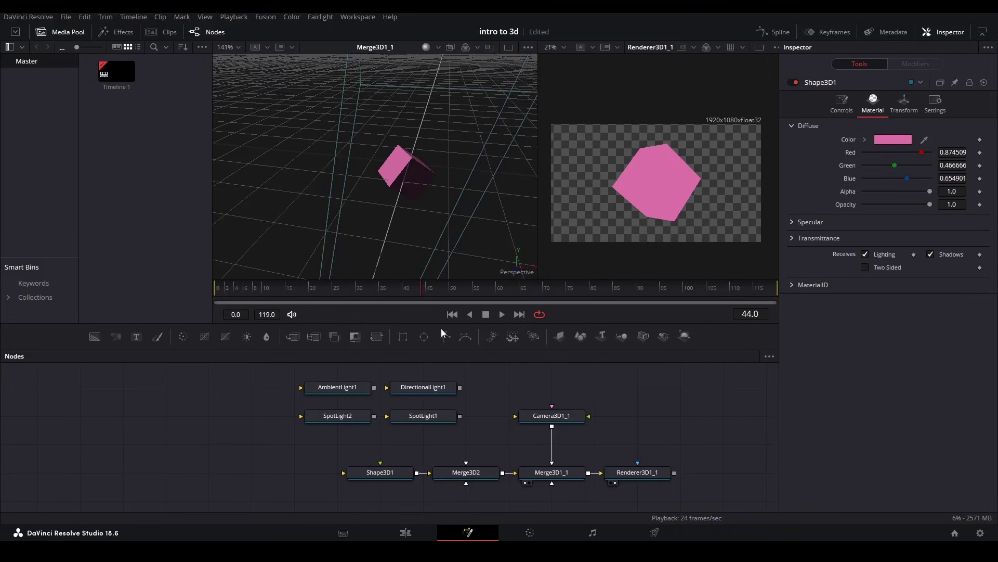
click(631, 474)
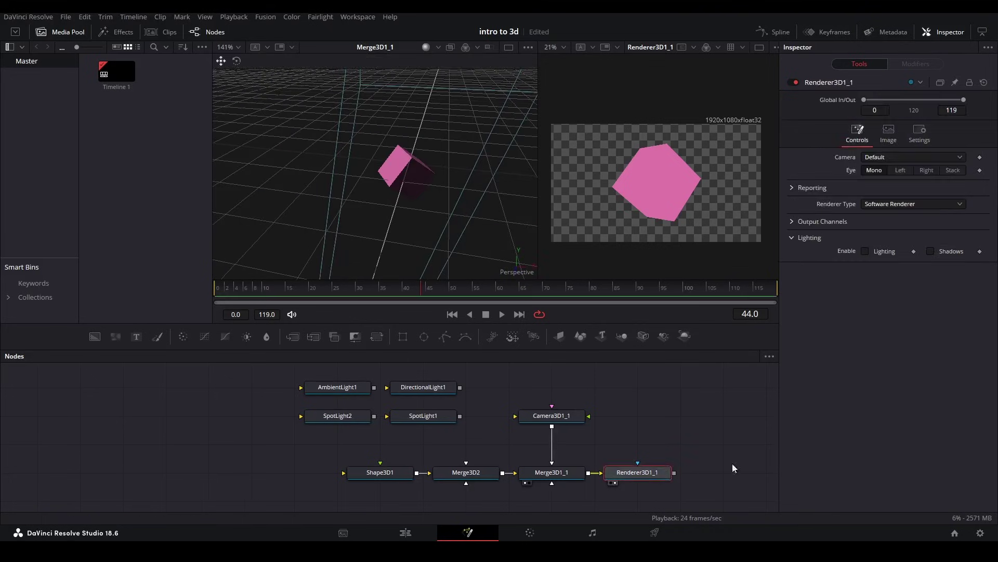
click(864, 251)
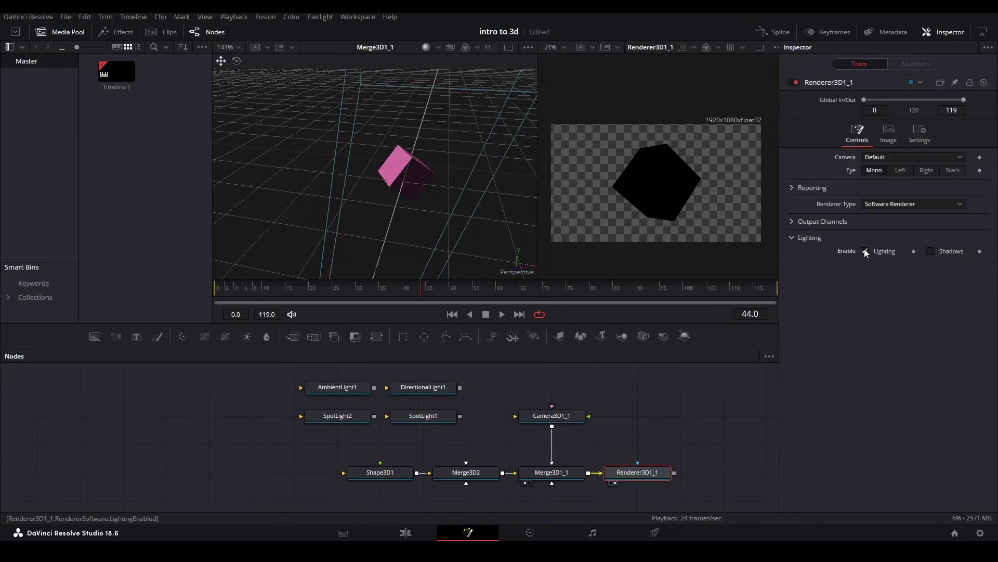
- Switch Renderer3D1_1 to the Hardware Renderer and set its anti-aliasing HiQ supersampling rate to 1
click(901, 205)
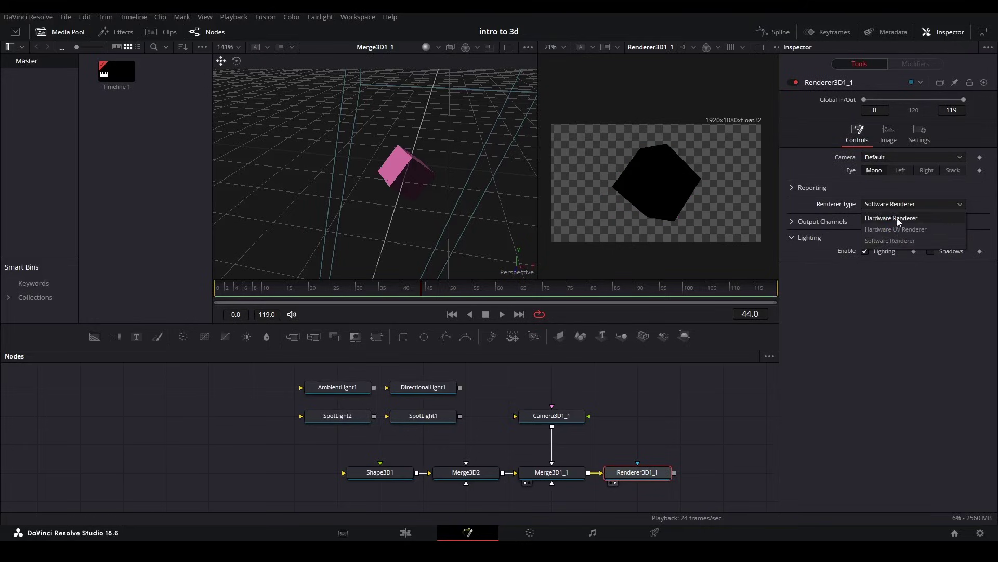
click(899, 222)
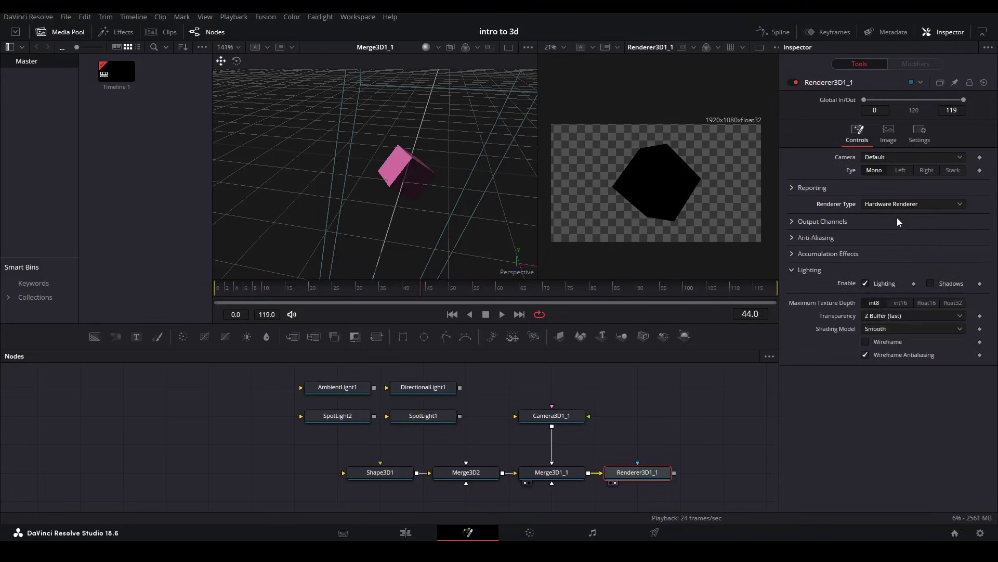
click(794, 240)
click(802, 303)
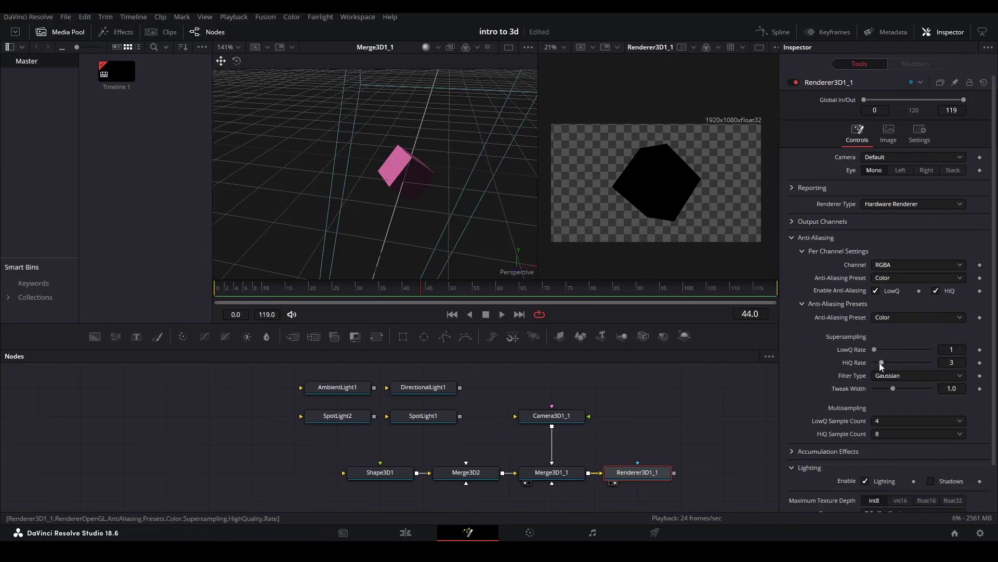
drag(878, 363, 873, 363)
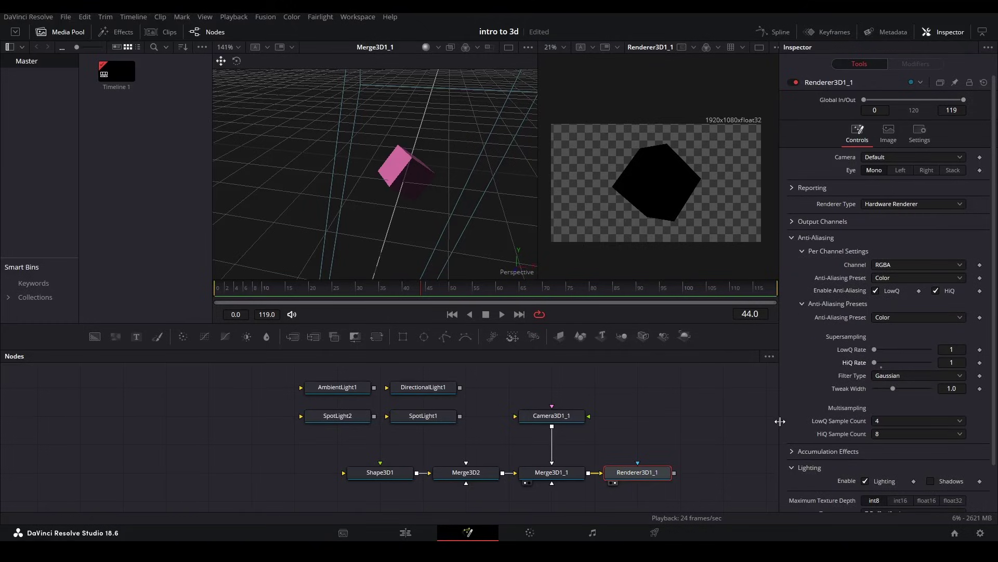
click(792, 237)
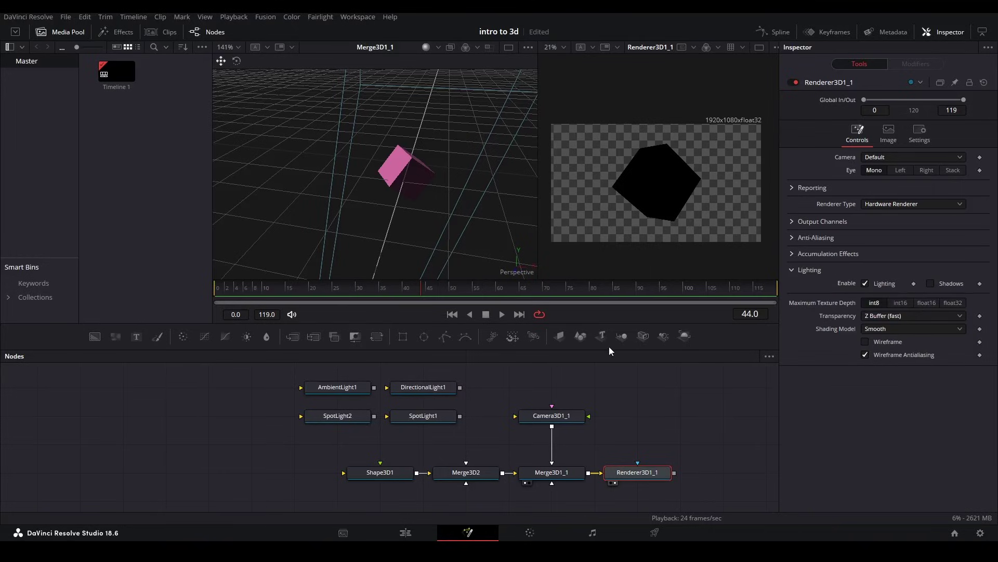
- Turn off High Quality and Motion Blur for the viewer playback
right_click(574, 316)
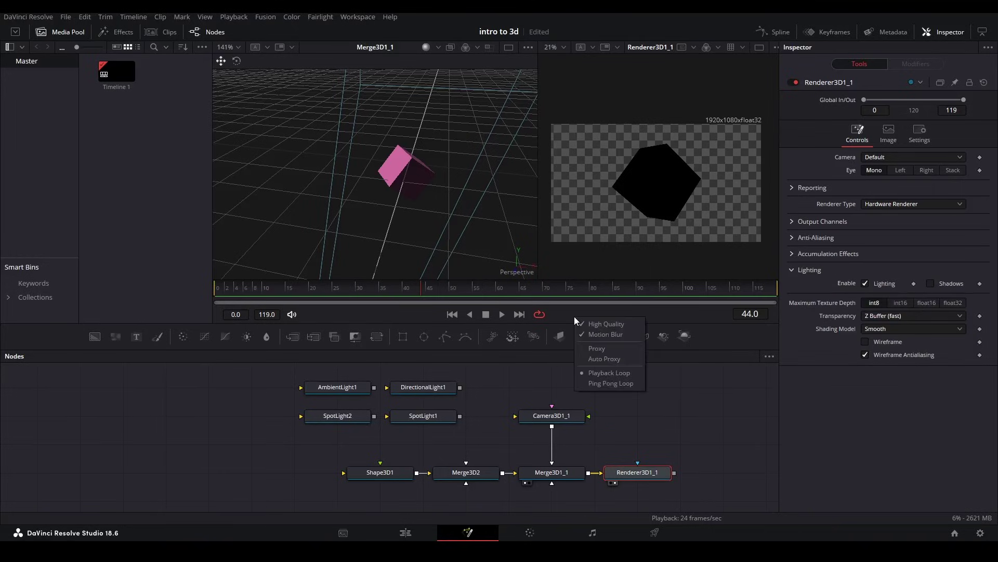
click(597, 326)
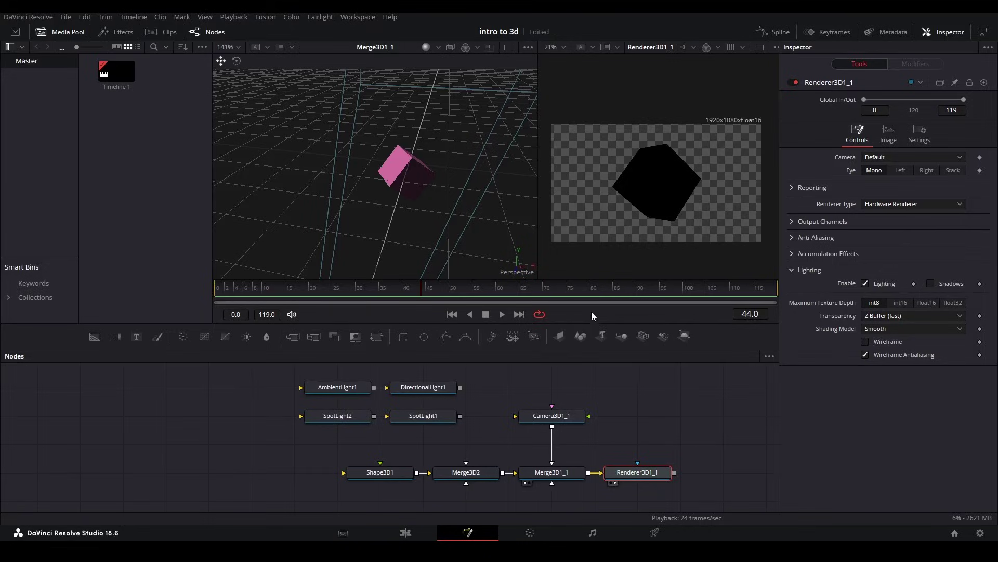
right_click(591, 311)
click(608, 329)
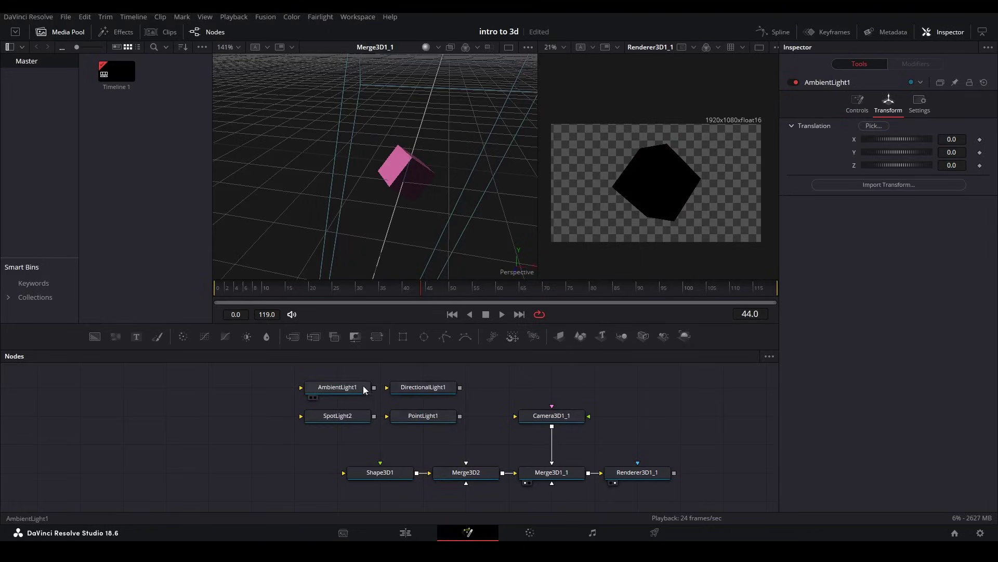
- Connect AmbientLight1 and DirectionalLight1 to Merge3D2, and raise the ambient light's intensity
drag(374, 387, 455, 473)
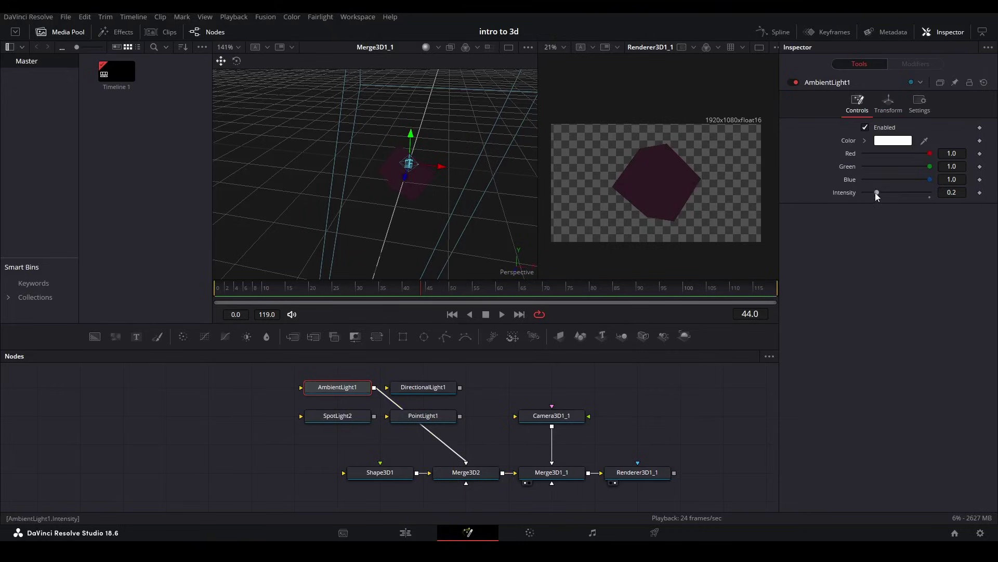
mouse_move(877, 192)
mouse_down()
mouse_move(929, 192)
mouse_move(896, 193)
mouse_up()
click(431, 387)
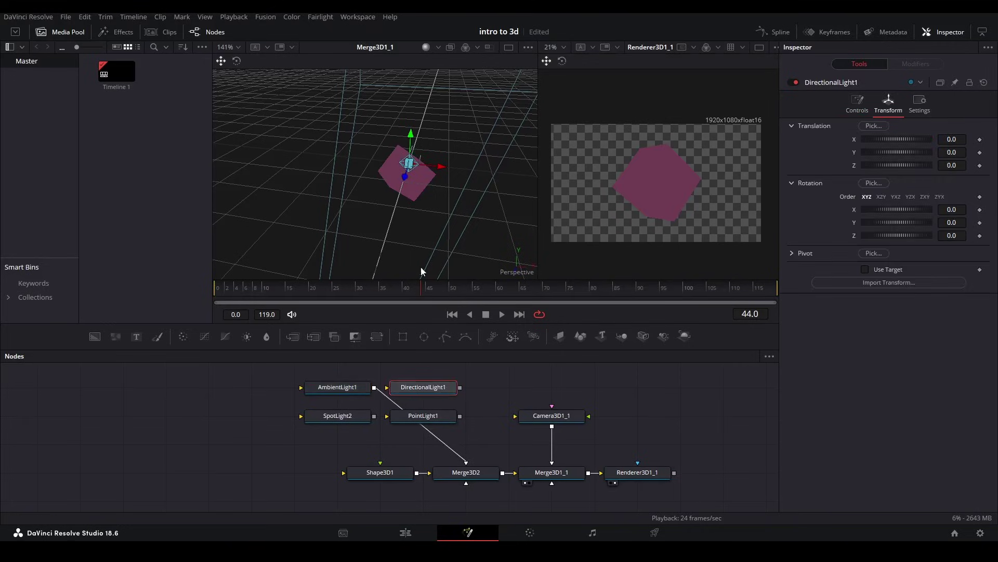
drag(460, 387, 484, 462)
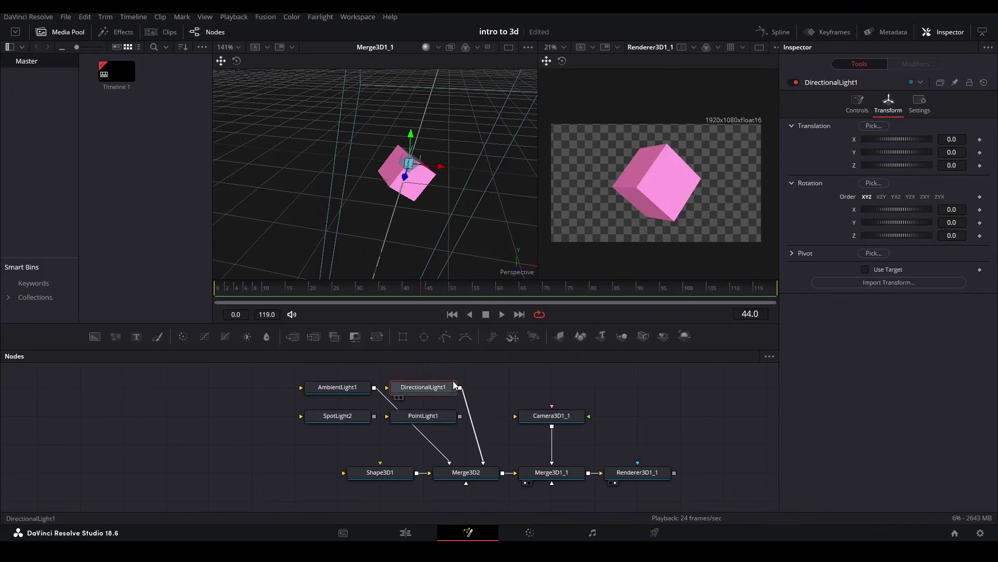
click(525, 379)
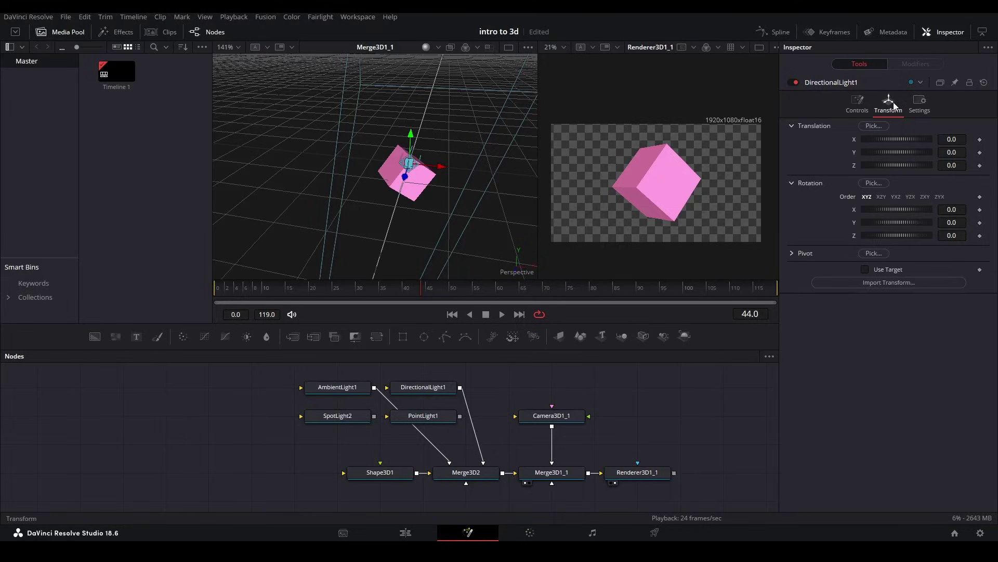
- Enable Use Target on DirectionalLight1 and move the light to about Y 1.16, Z 0.75
click(873, 269)
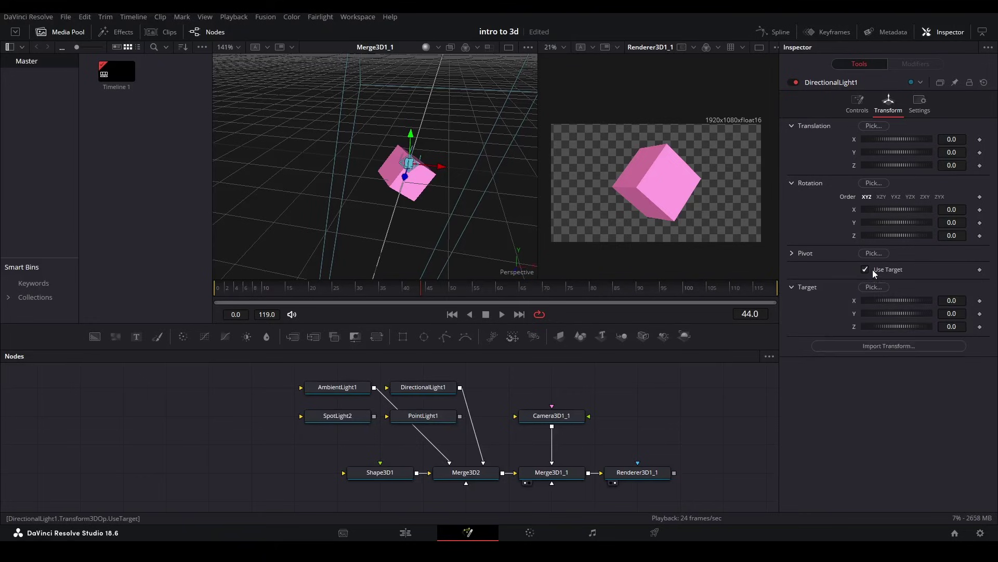
drag(407, 178, 361, 211)
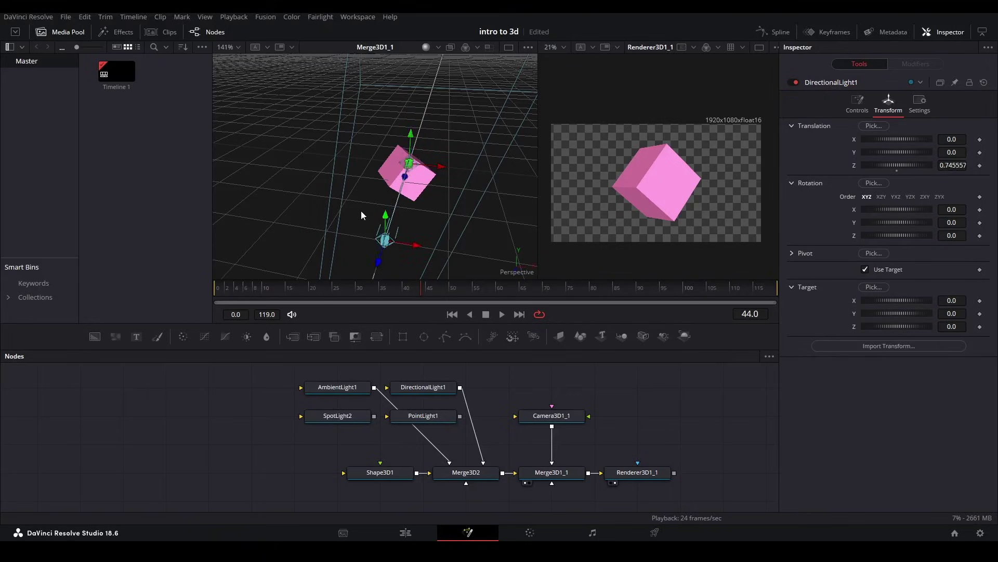
scroll(361, 210, down, 5)
drag(416, 167, 387, 195)
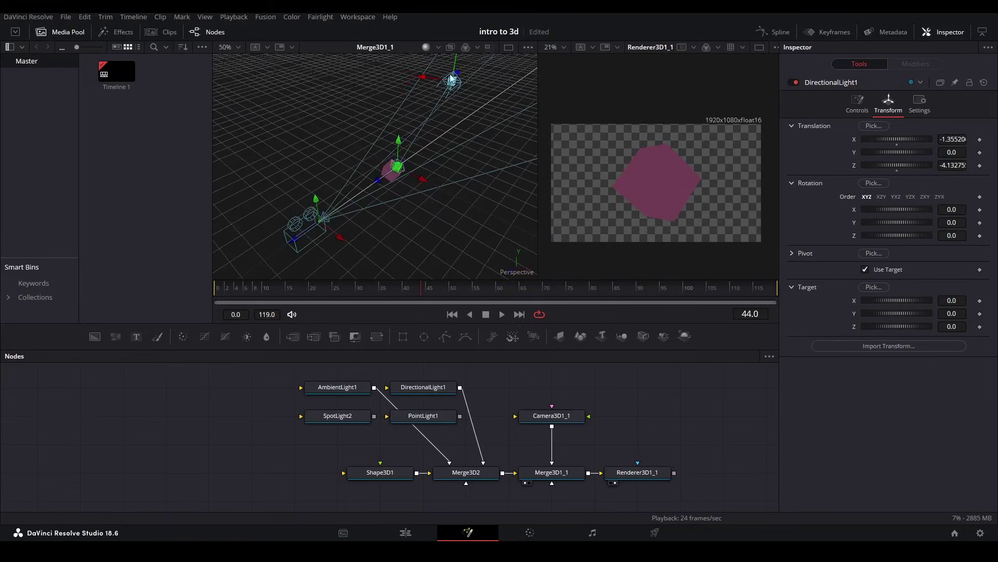
mouse_move(451, 79)
mouse_down()
mouse_move(475, 130)
mouse_move(475, 196)
mouse_move(415, 250)
mouse_move(323, 214)
mouse_move(315, 152)
mouse_move(453, 163)
mouse_move(302, 211)
mouse_up()
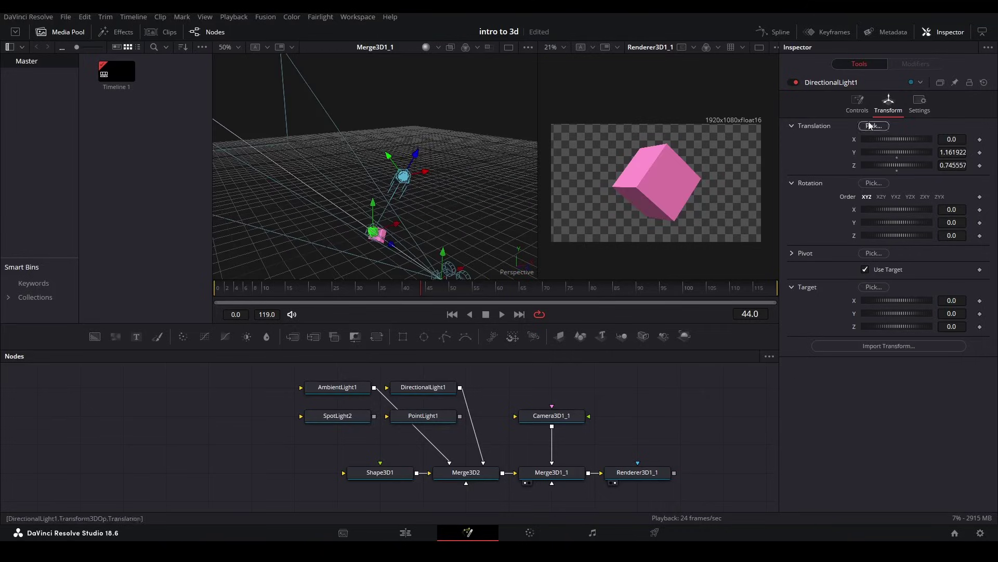
- Examine the shadow settings of DirectionalLight1 and the lighting options of Renderer3D1_1
click(857, 104)
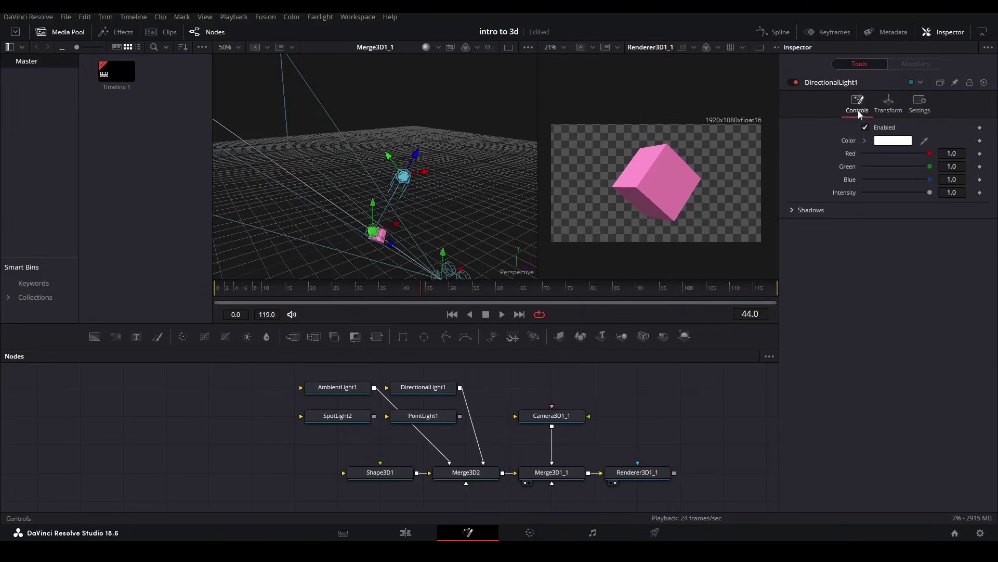
click(792, 210)
click(630, 474)
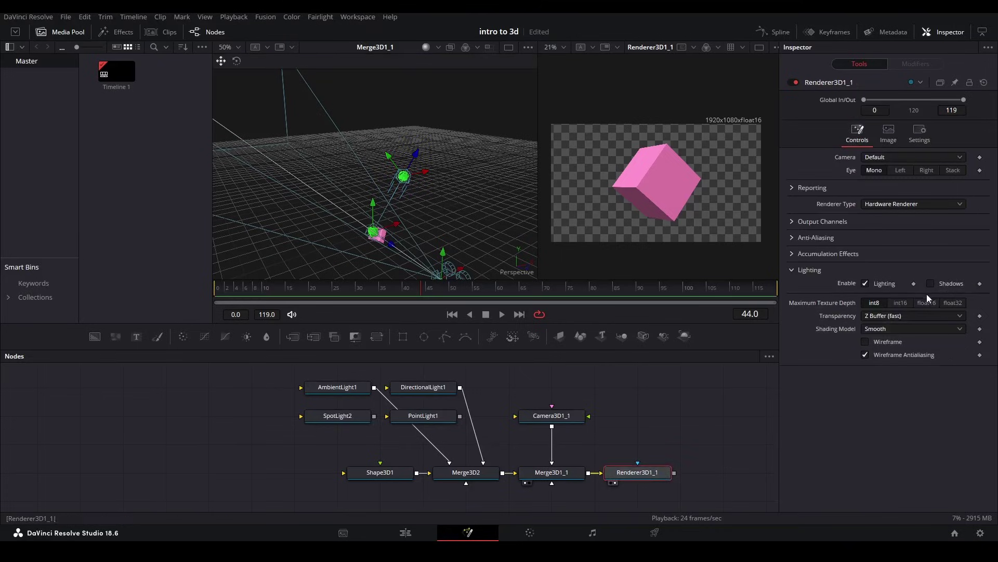
click(439, 391)
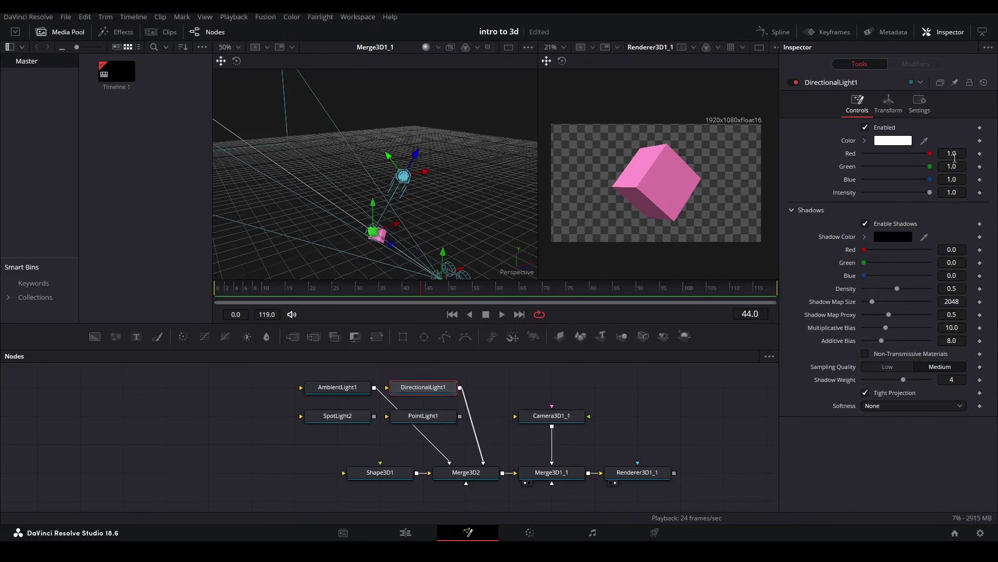
- Try the custom pink as DirectionalLight1's light color and undo the color change
click(902, 140)
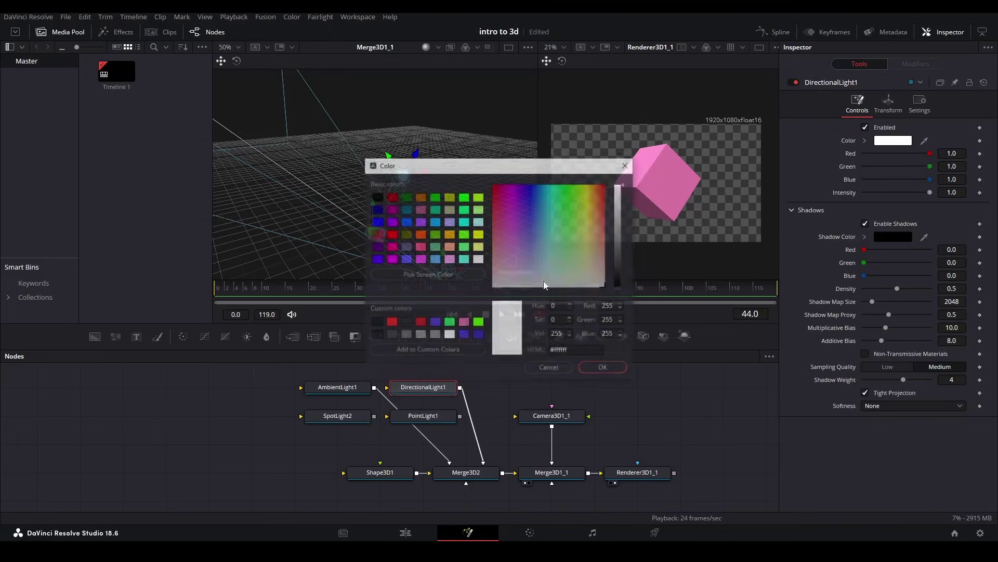
click(463, 322)
click(603, 369)
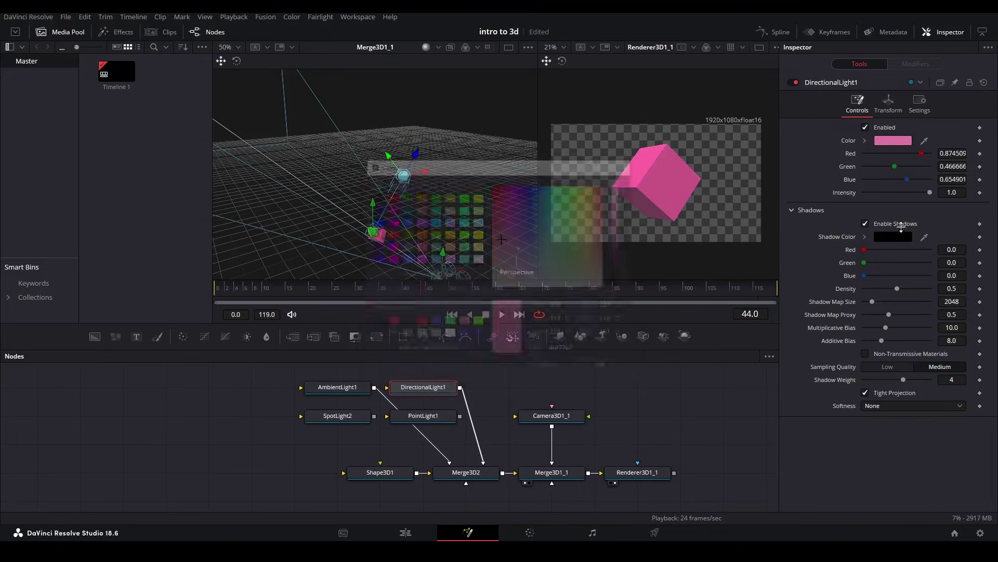
key(ctrl+z)
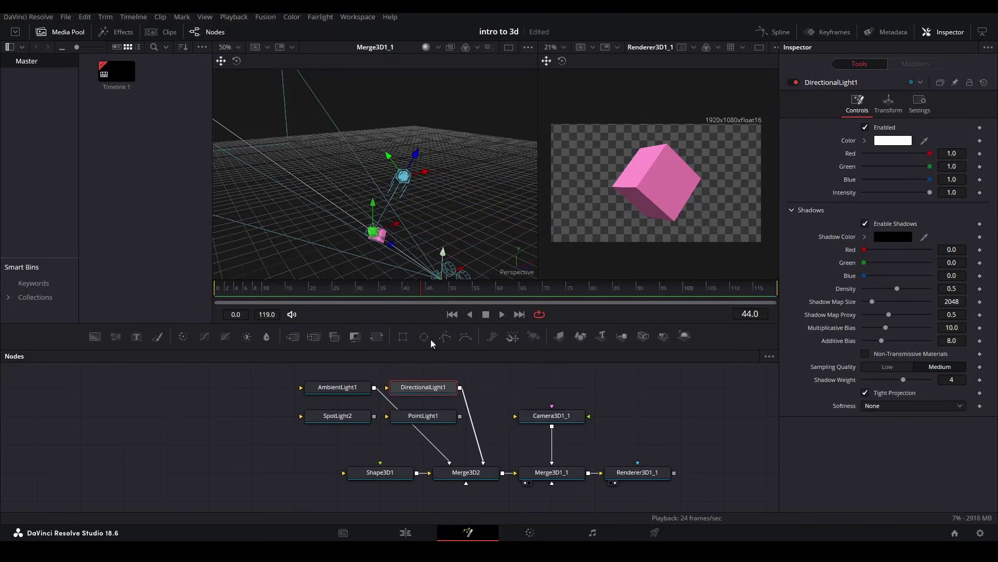
- Connect SpotLight2 to Merge3D2 and enable Use Target on it
click(335, 416)
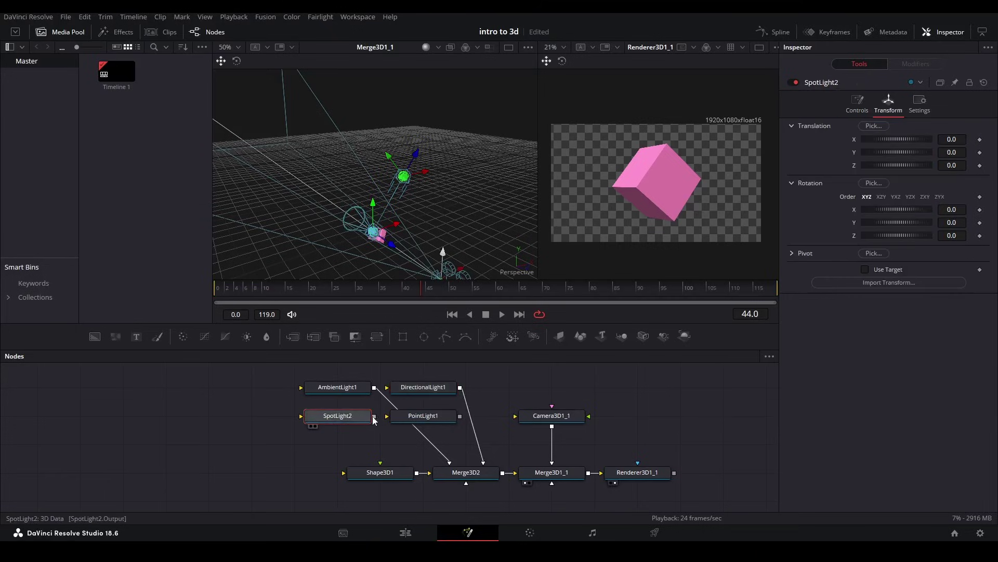
drag(373, 420, 466, 472)
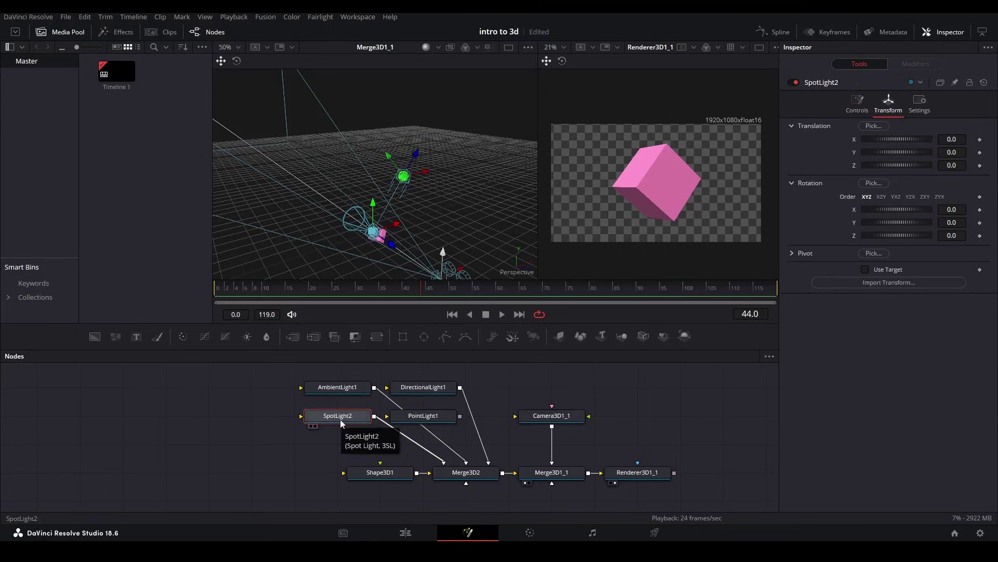
click(865, 269)
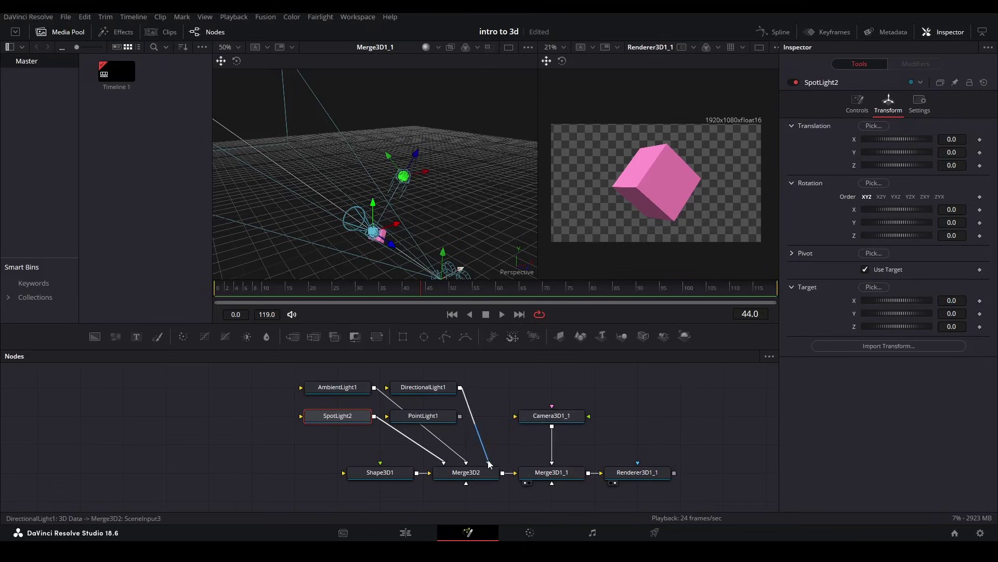
- Disconnect DirectionalLight1 from Merge3D2 and move SpotLight2 to about Z 0.47
click(488, 461)
drag(391, 244, 410, 258)
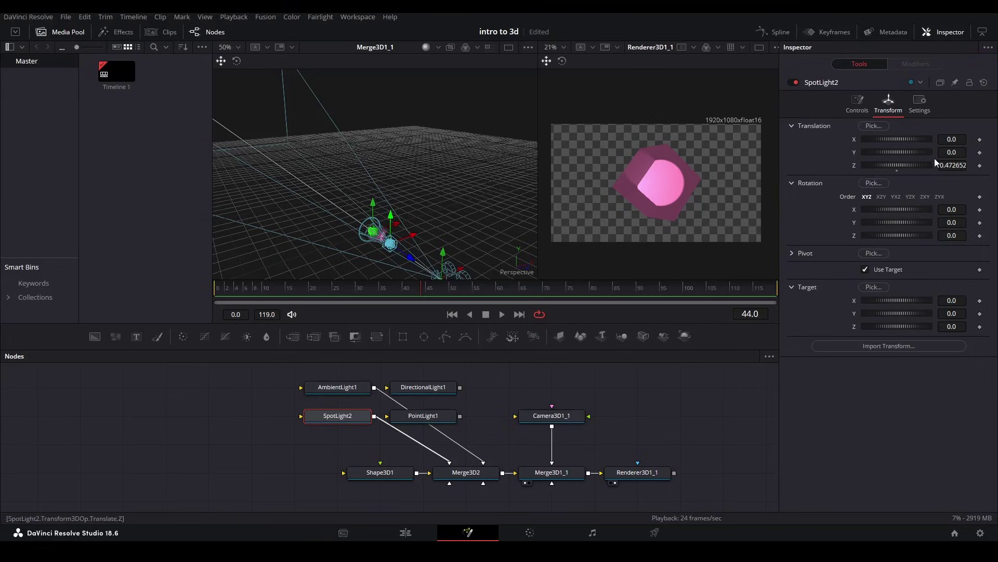
- Connect PointLight1 to Merge3D2 in place of SpotLight2 and reposition the point light beside the cube
click(857, 104)
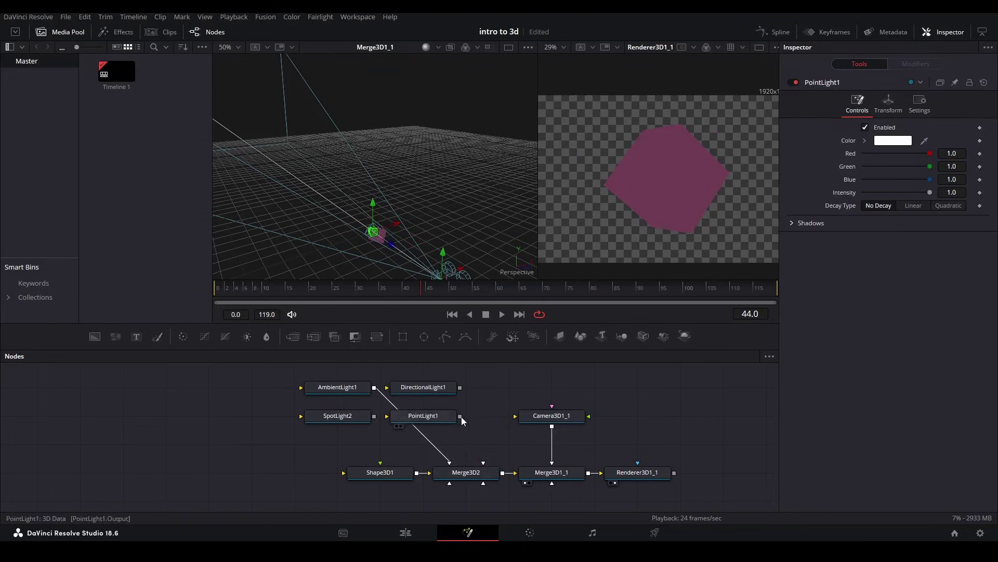
drag(460, 417, 471, 474)
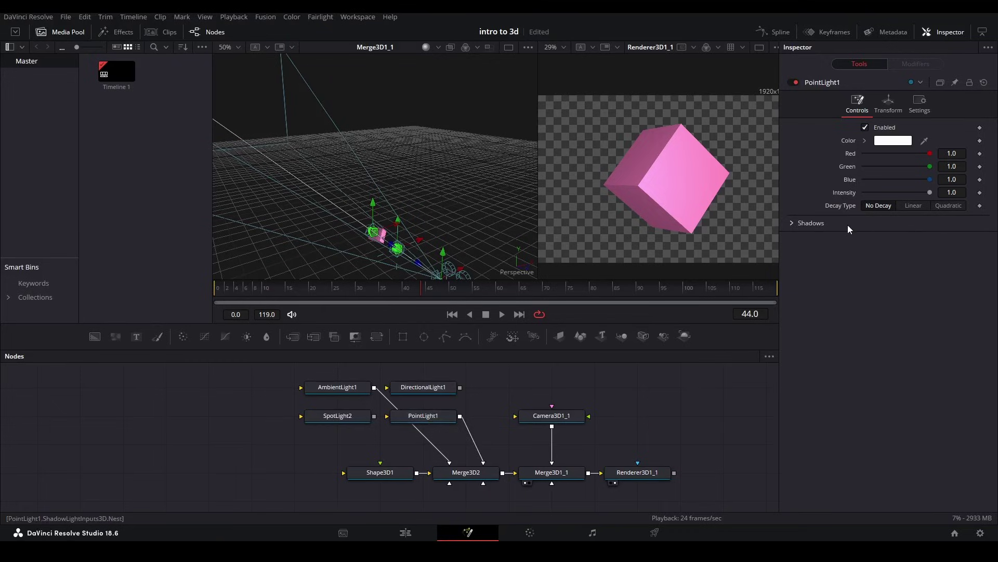
drag(397, 248, 450, 237)
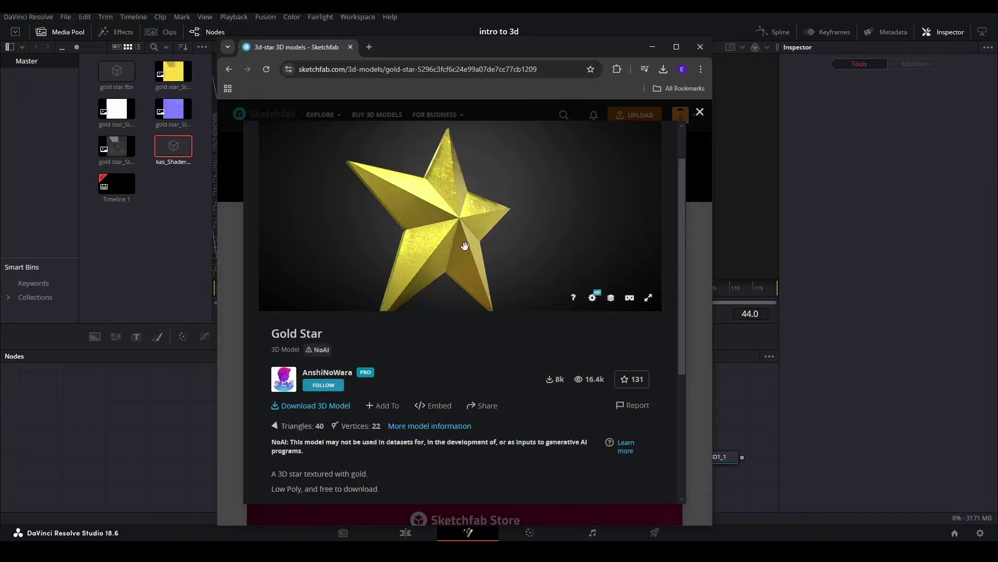
- Switch to the Gold Star page on Sketchfab, rotate the model preview and start downloading the 3D model
mouse_move(466, 246)
mouse_down()
mouse_move(475, 275)
mouse_move(542, 239)
mouse_move(416, 252)
mouse_move(374, 196)
mouse_move(489, 262)
mouse_up()
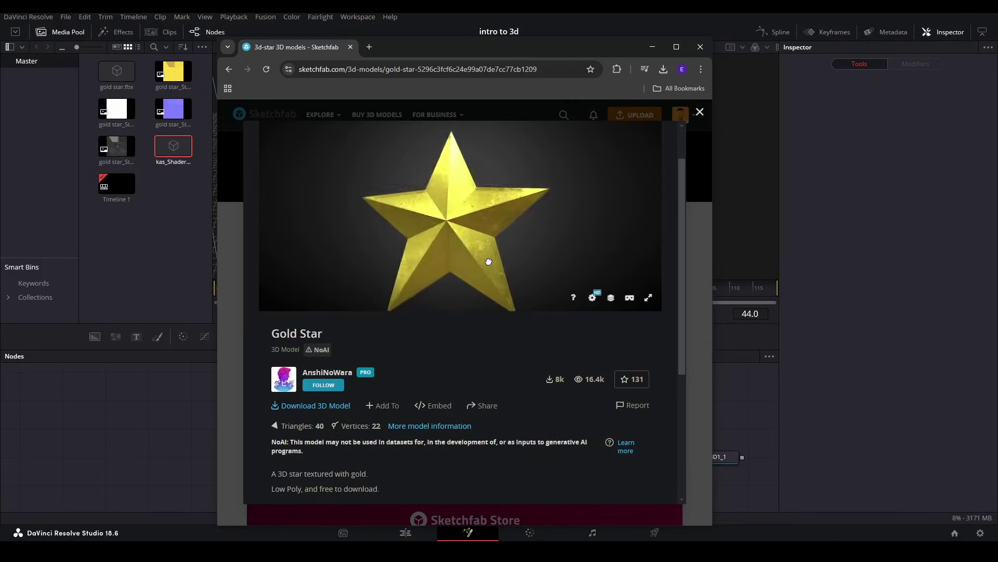
click(312, 407)
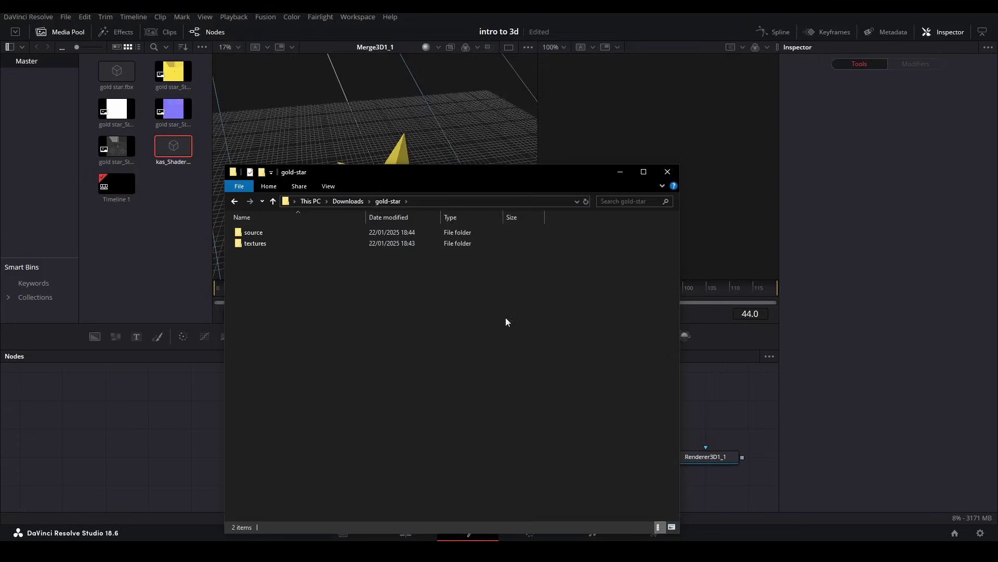
- Bring the gold star 3D object from the gold-star source folder and its images from the textures folder into the node graph
double_click(267, 235)
drag(273, 245, 151, 437)
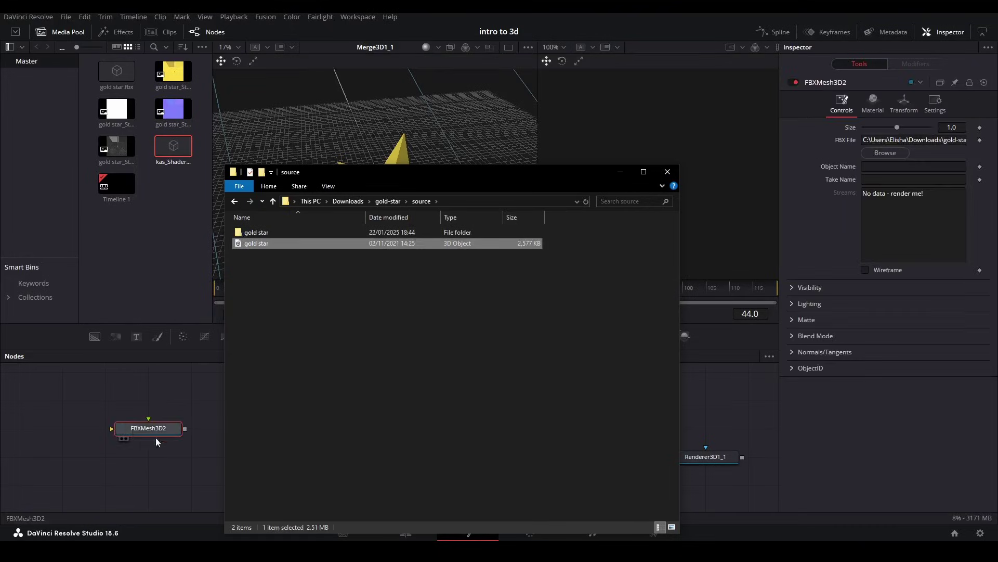
click(273, 201)
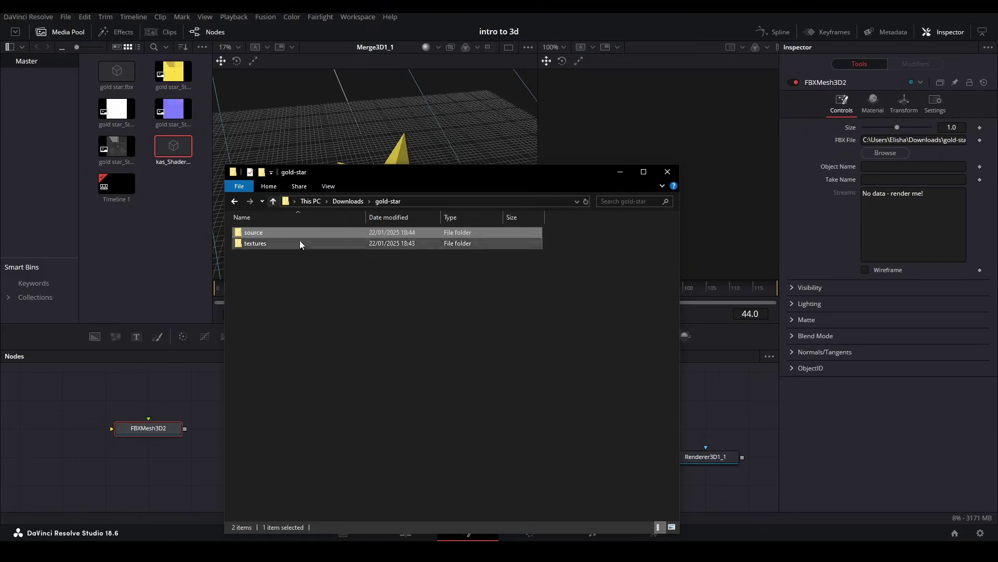
click(311, 245)
double_click(310, 245)
drag(516, 292, 88, 381)
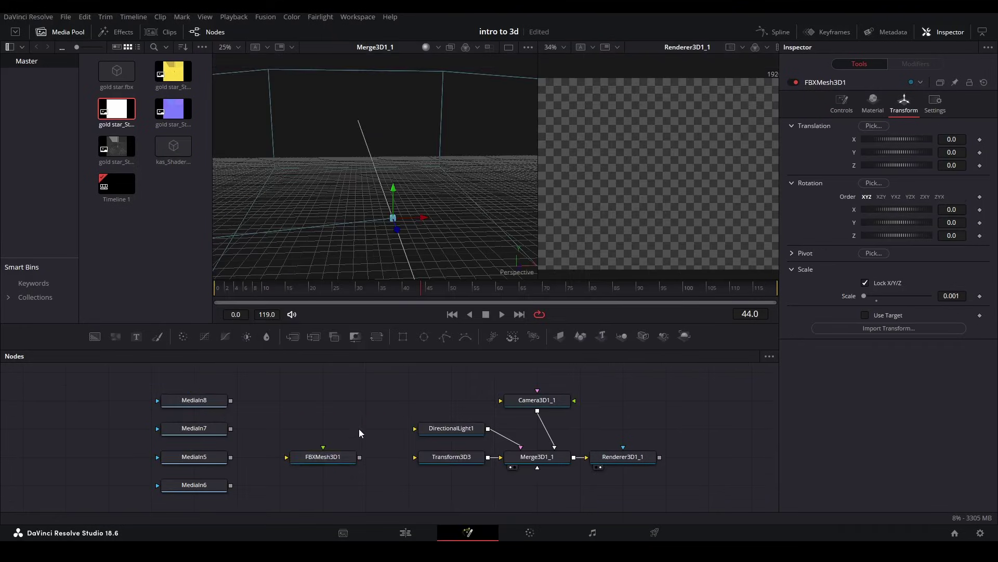
- Connect FBXMesh3D1 to Transform3D3 and feed the base color texture of MediaIn5 into the mesh
drag(359, 458, 444, 461)
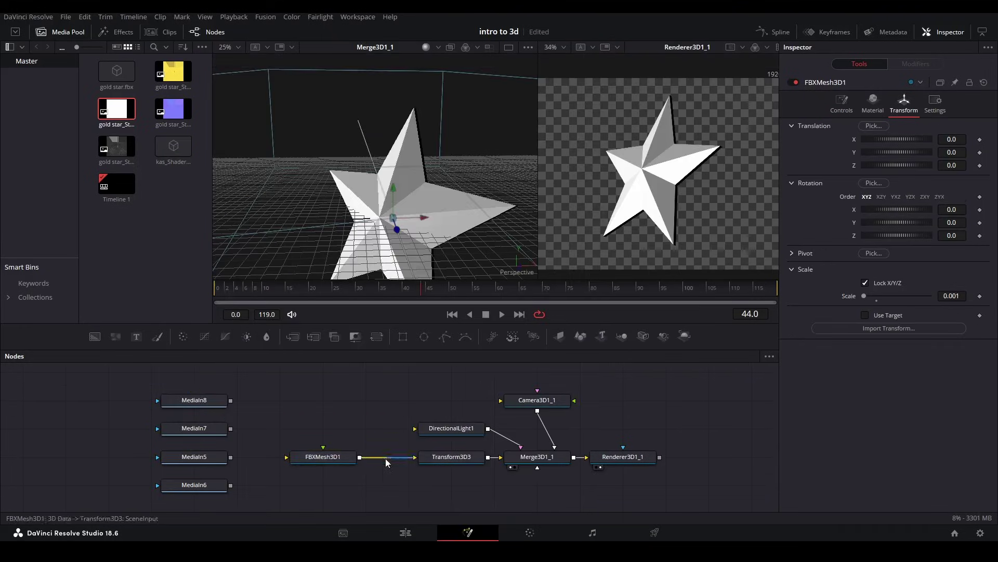
click(204, 461)
key(2)
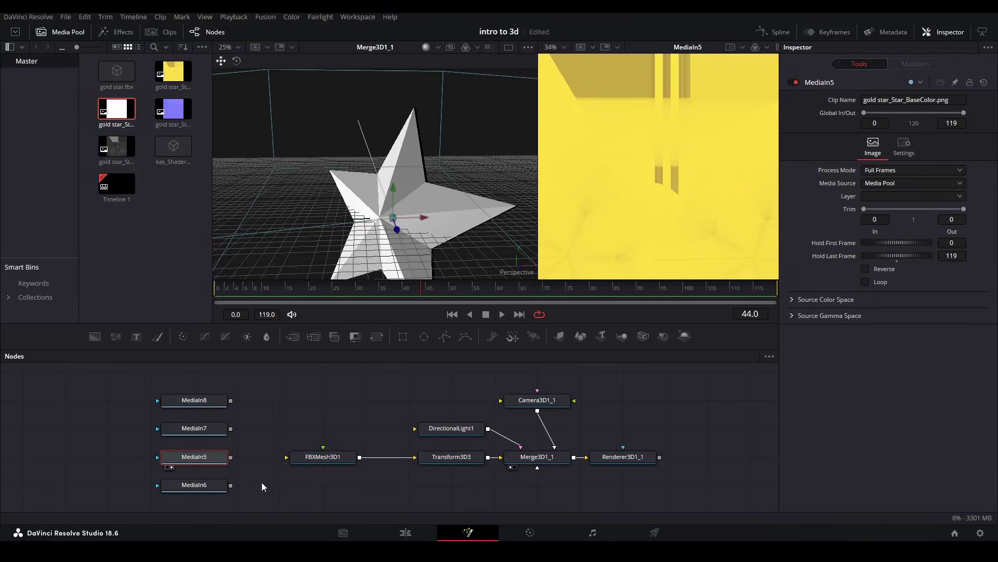
drag(230, 457, 341, 458)
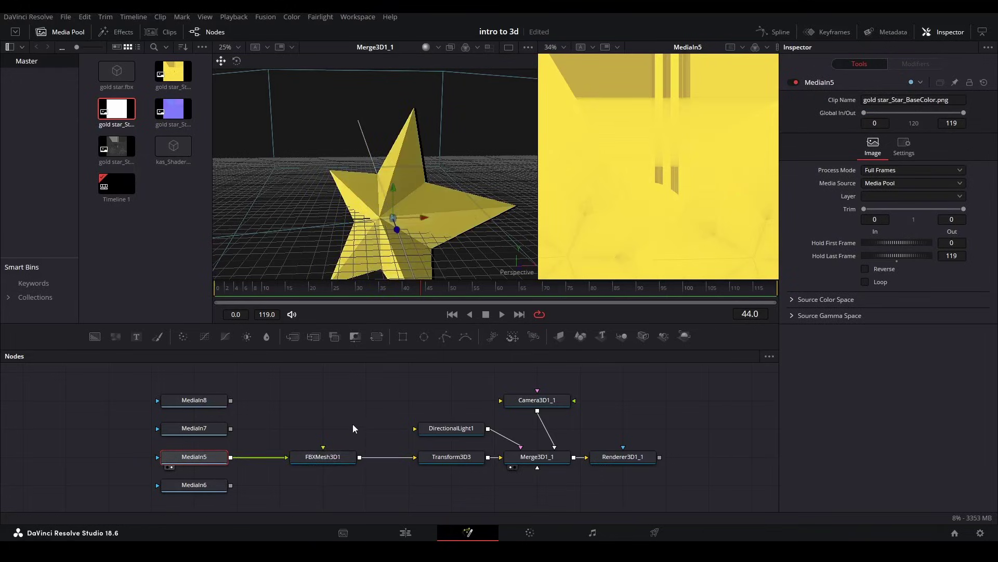
- Add a CookTorrance material node and connect it to the material input of FBXMesh3D1 in place of MediaIn5
click(353, 424)
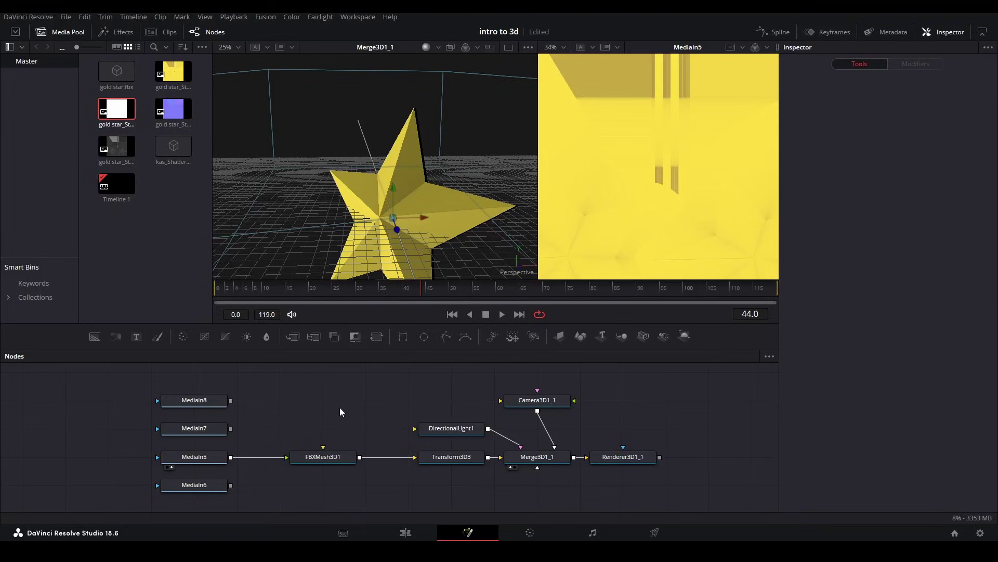
key(shift+space)
text(cook)
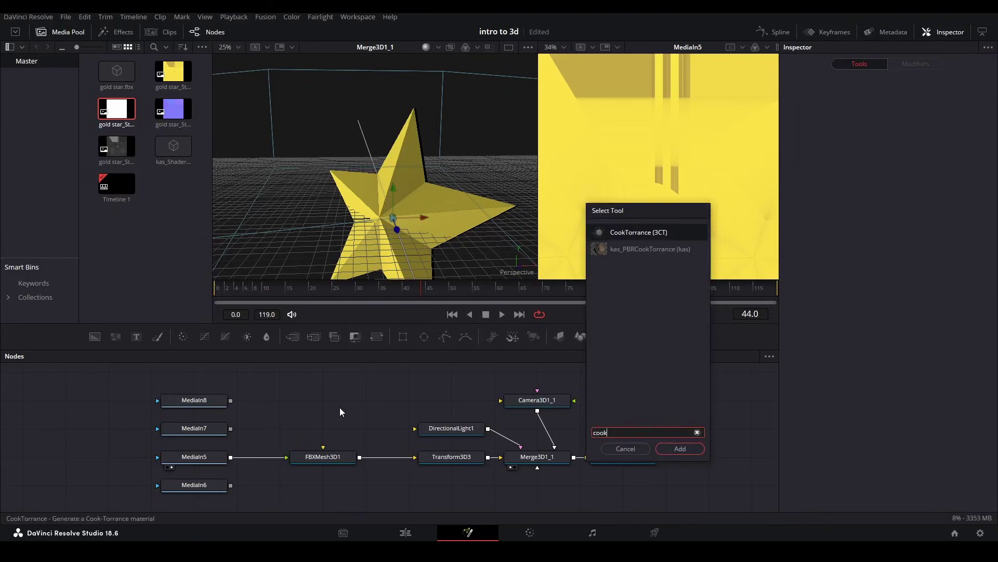
key(Return)
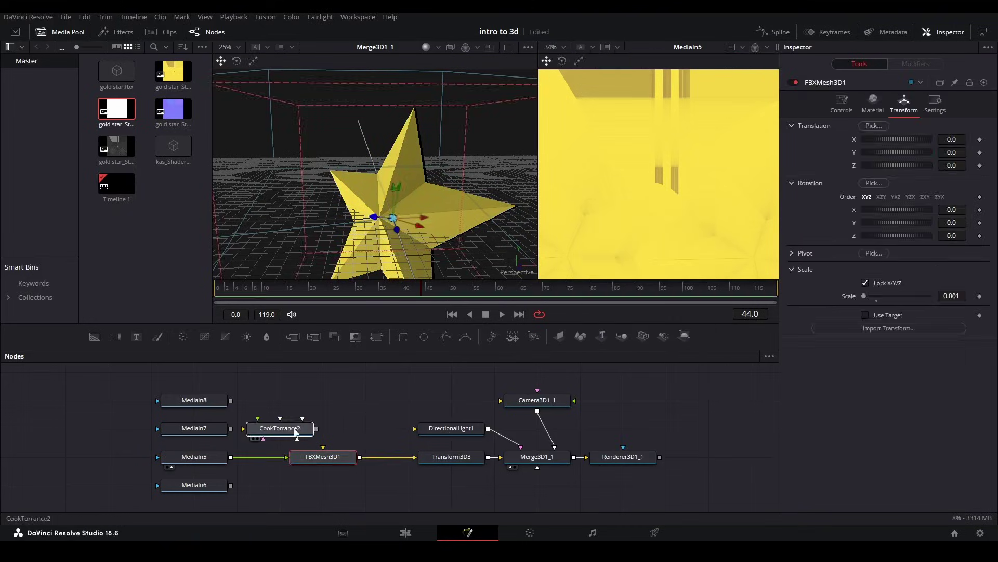
click(296, 431)
click(283, 458)
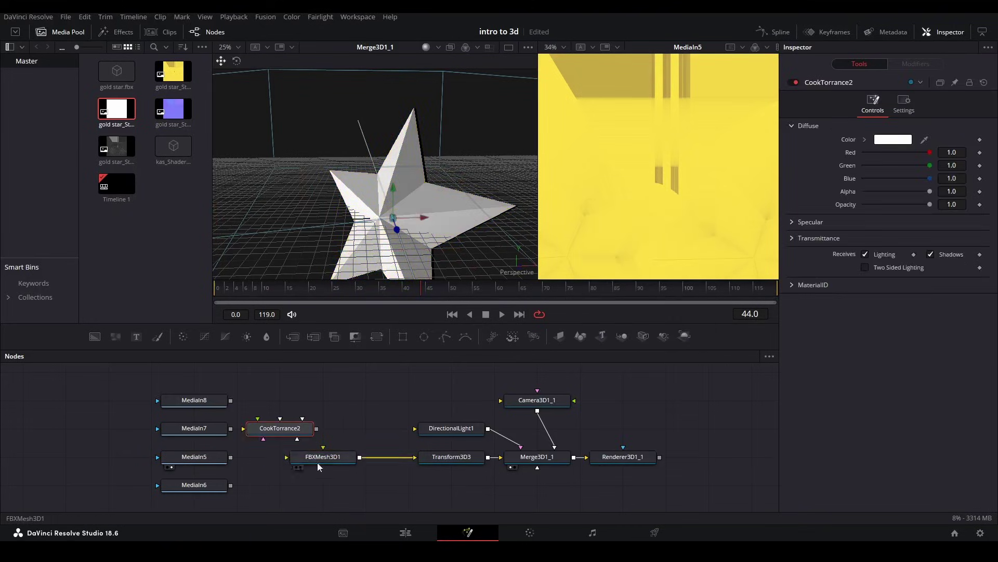
drag(330, 458, 374, 457)
drag(291, 432, 330, 457)
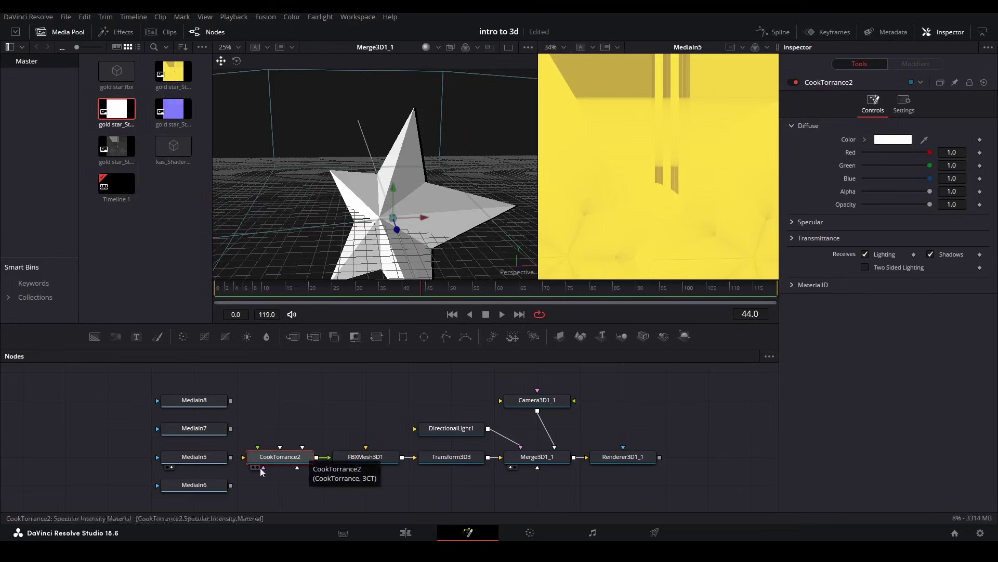
- Connect MediaIn5 to CookTorrance2 as its Diffuse Color Material
drag(231, 458, 268, 425)
drag(231, 457, 271, 463)
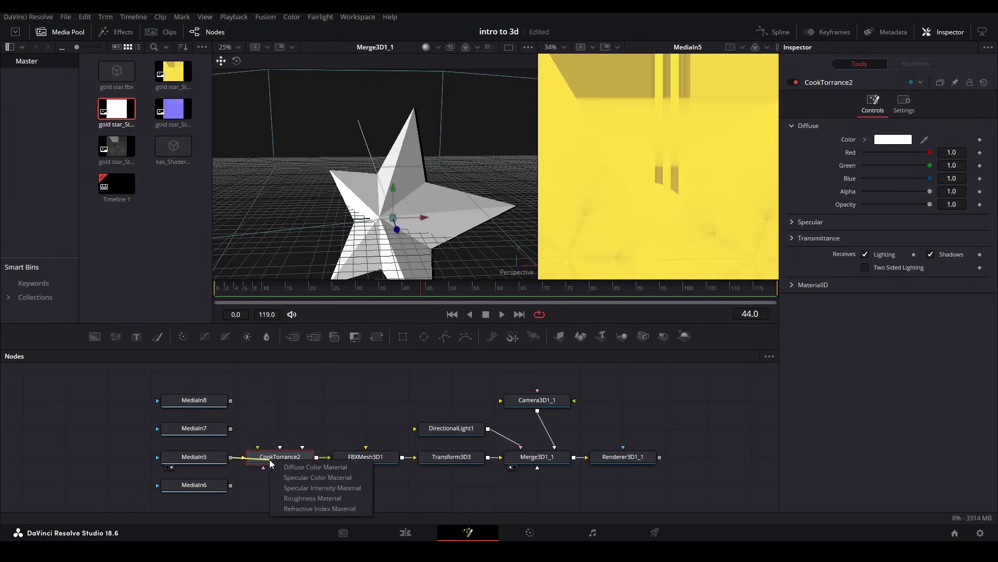
click(310, 467)
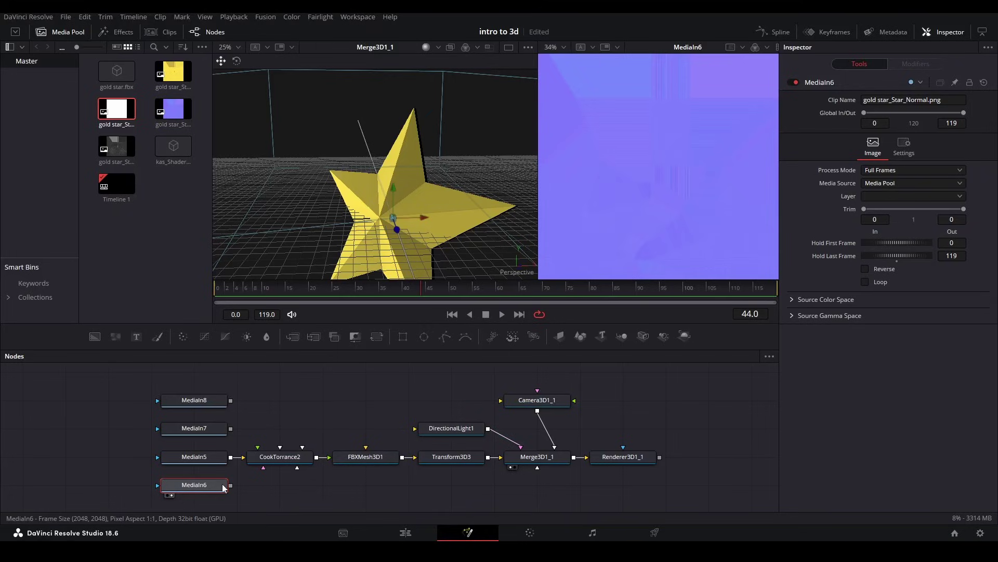
- Add a BumpMap node after the normal texture MediaIn6 and connect it to CookTorrance2 as the Bumpmap Material
key(shift+space)
text(cook)
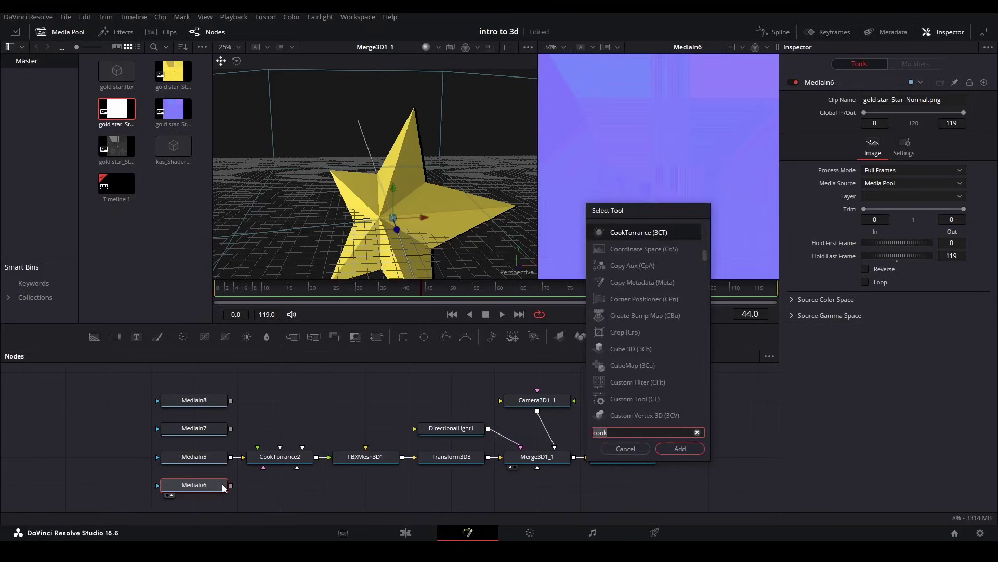
key(BackSpace)
key(BackSpace)
key(BackSpace)
key(BackSpace)
text(bum)
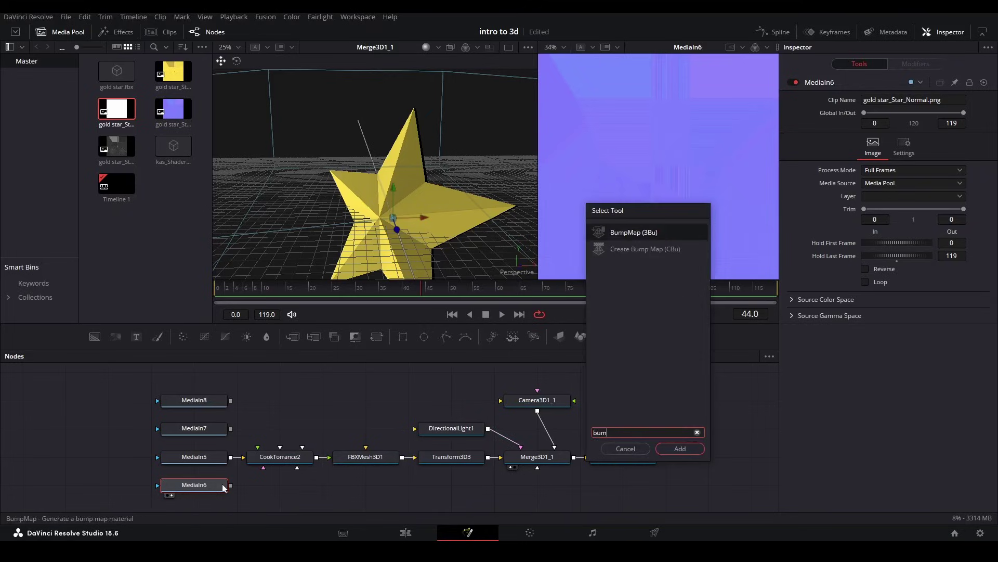
click(680, 449)
drag(316, 486, 303, 458)
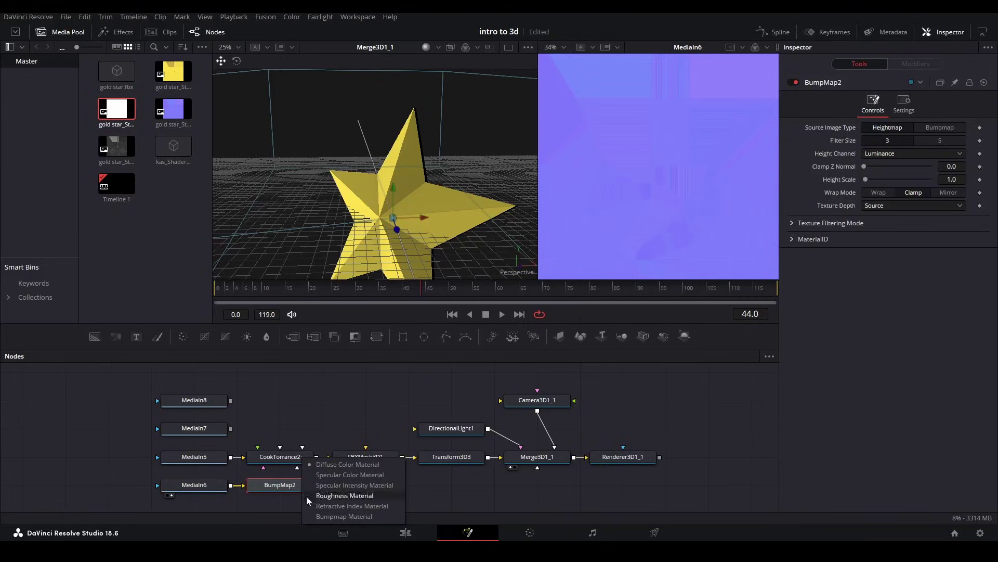
click(318, 517)
- Preview the roughness texture MediaIn7 and connect it to CookTorrance2 as the Roughness Material
drag(194, 428, 666, 230)
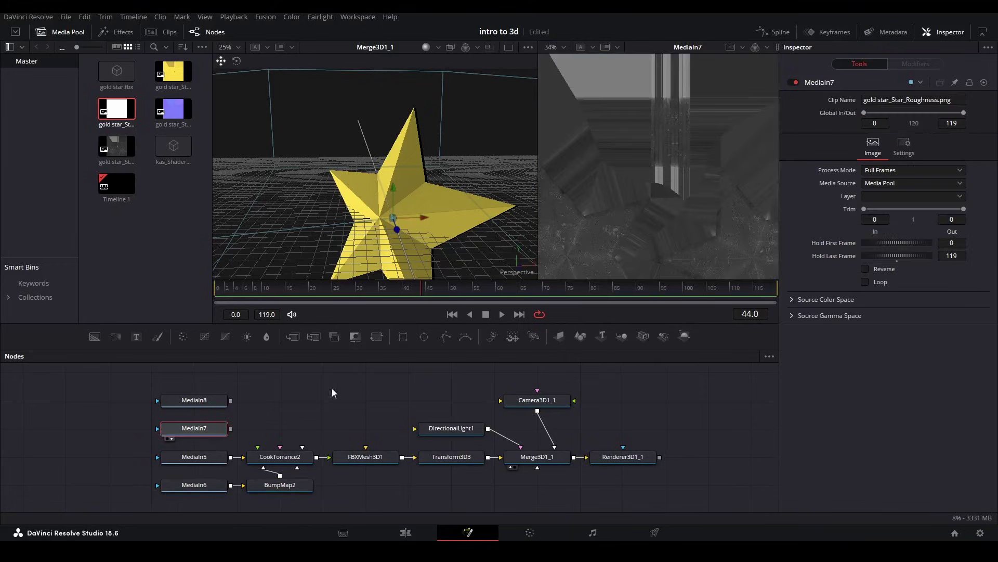
drag(231, 429, 290, 458)
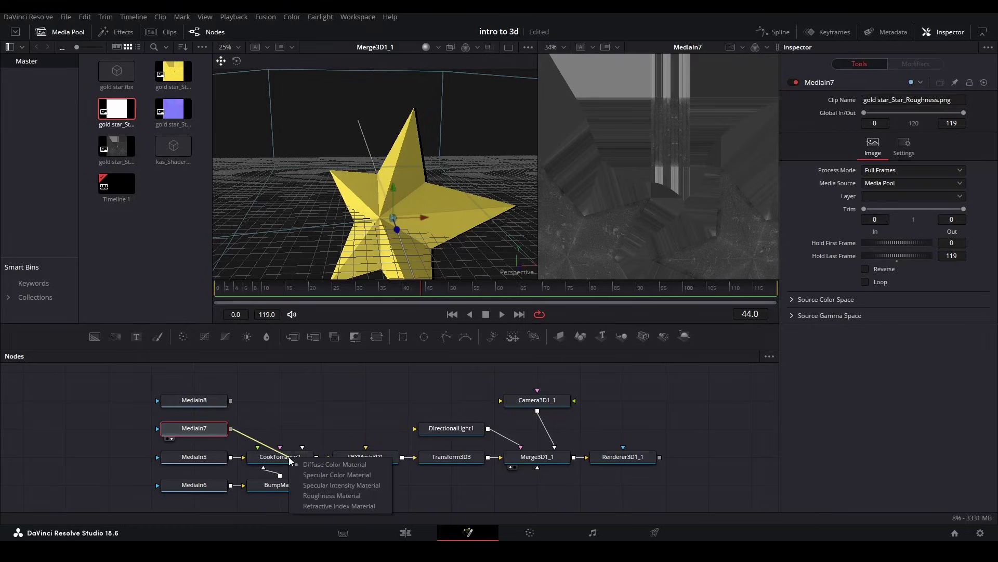
click(301, 497)
- Preview the metallic texture MediaIn8 and connect it to CookTorrance2 as the Specular Color Material
click(217, 403)
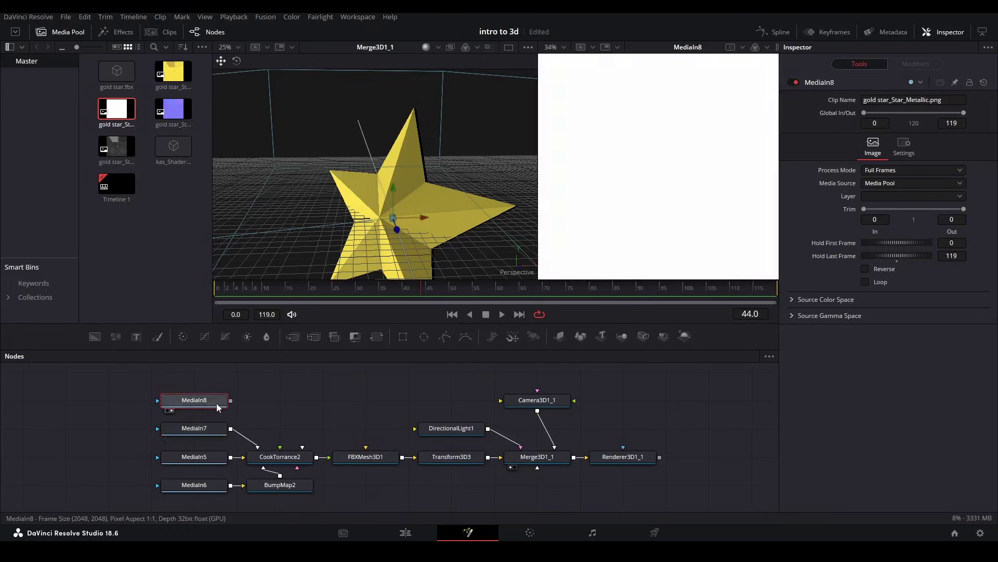
scroll(657, 205, down, 2)
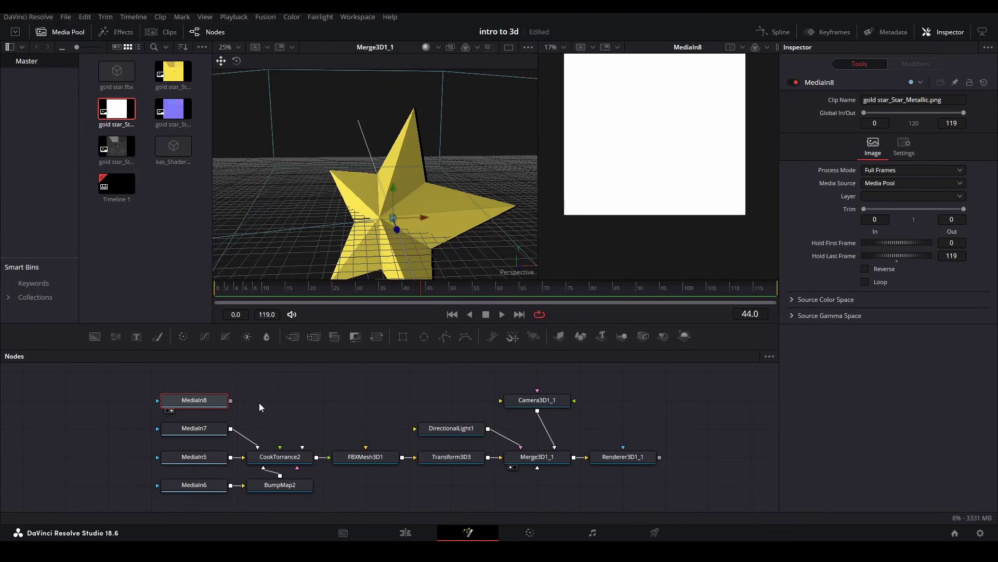
drag(231, 401, 312, 468)
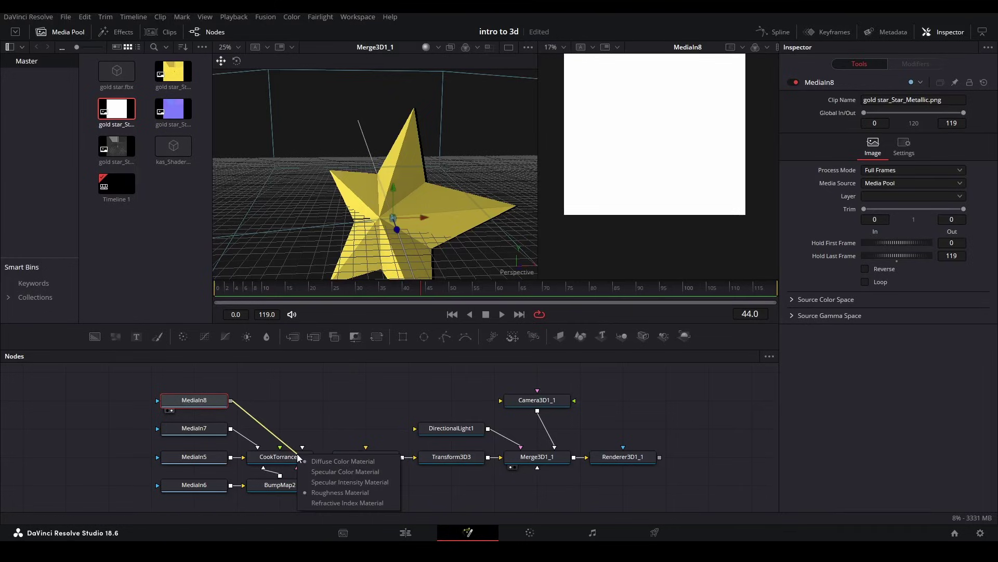
click(314, 471)
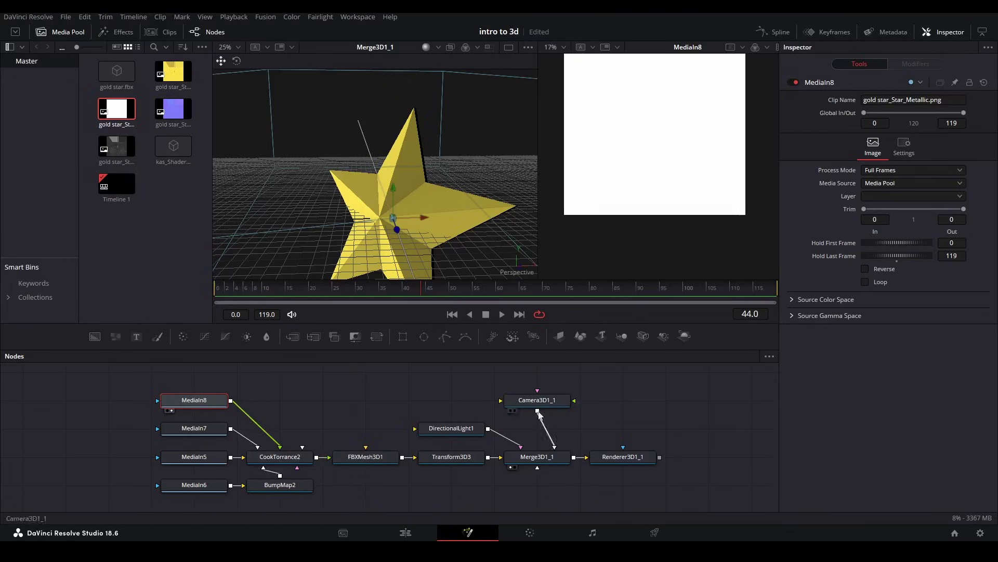
- Show the output of Renderer3D1_1 in the second viewer and examine the textured star up close
click(632, 461)
key(2)
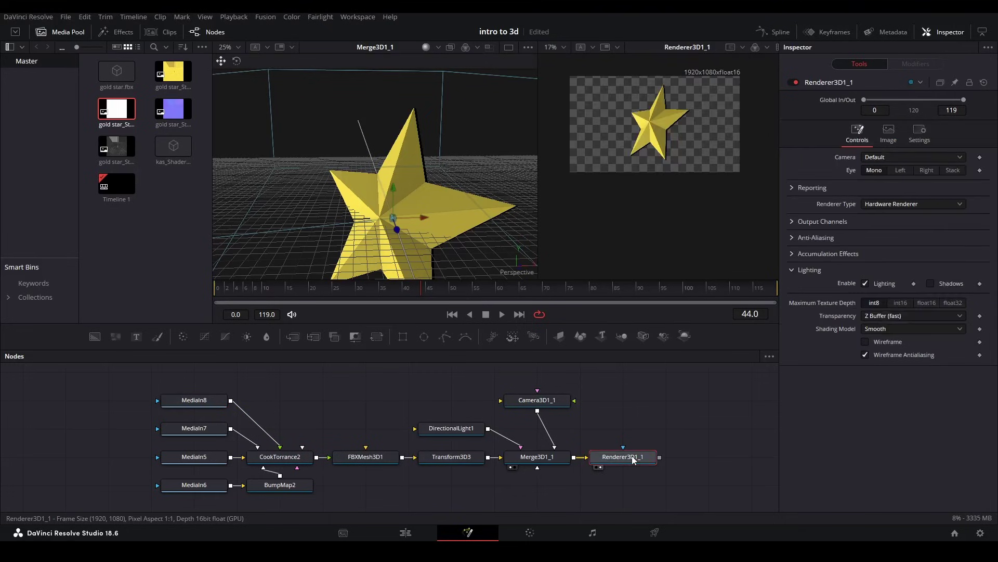
scroll(661, 195, up, 5)
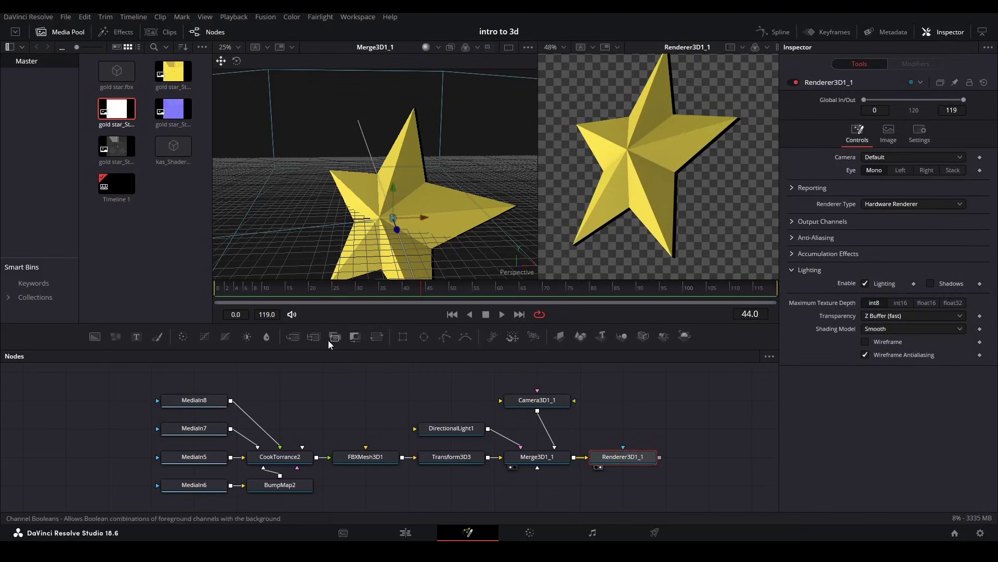
- Delete CookTorrance2, BumpMap2 and the MediaIn6, MediaIn7 and MediaIn8 textures, and place MediaIn5 next to FBXMesh3D1
drag(136, 374, 313, 505)
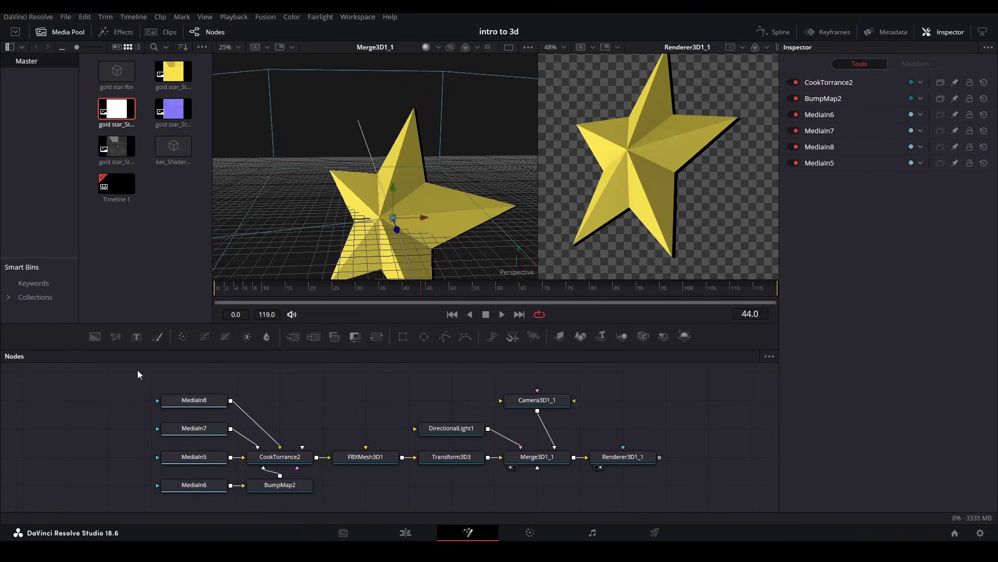
drag(137, 370, 294, 490)
key(Delete)
key(Delete)
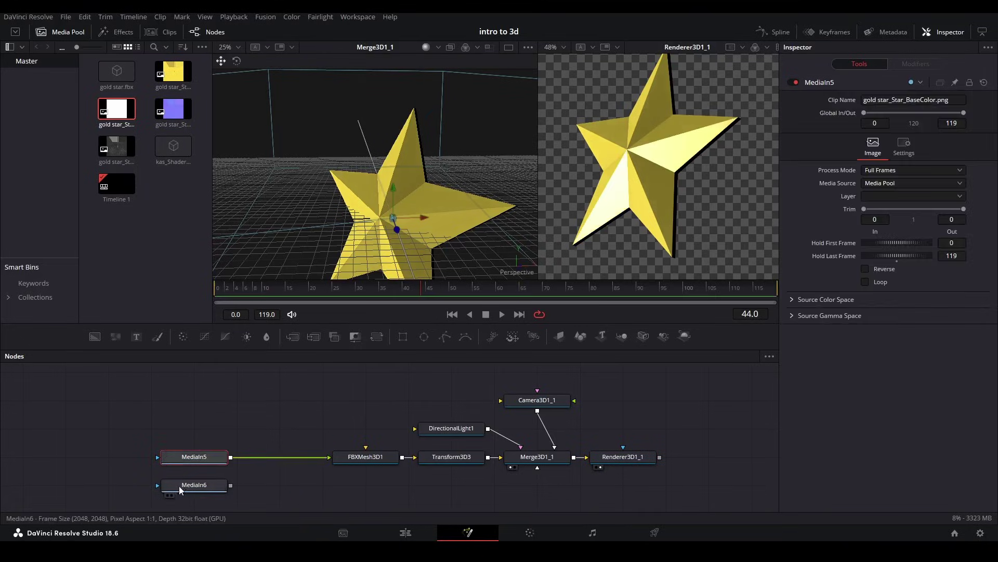
click(181, 490)
key(Delete)
drag(196, 460, 282, 460)
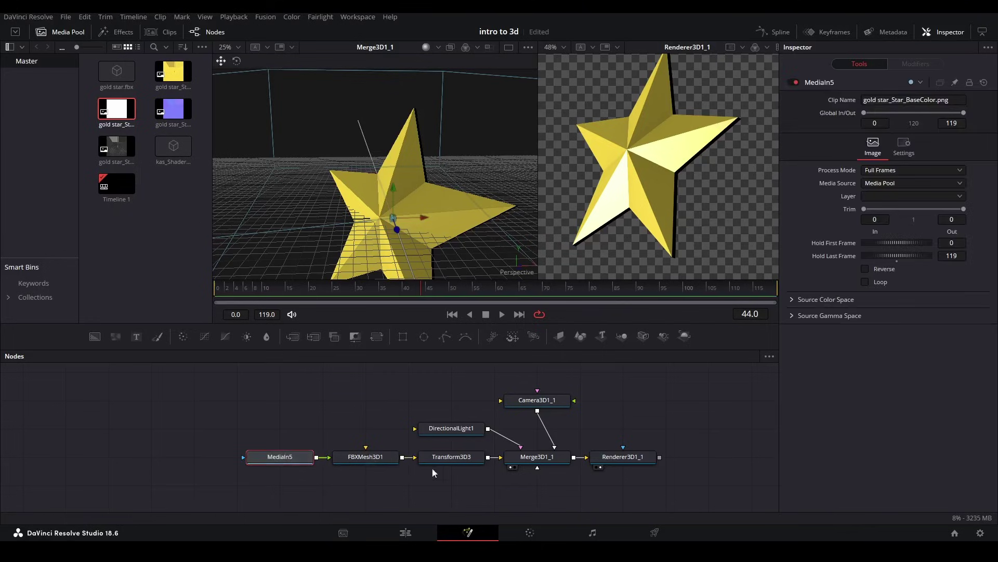